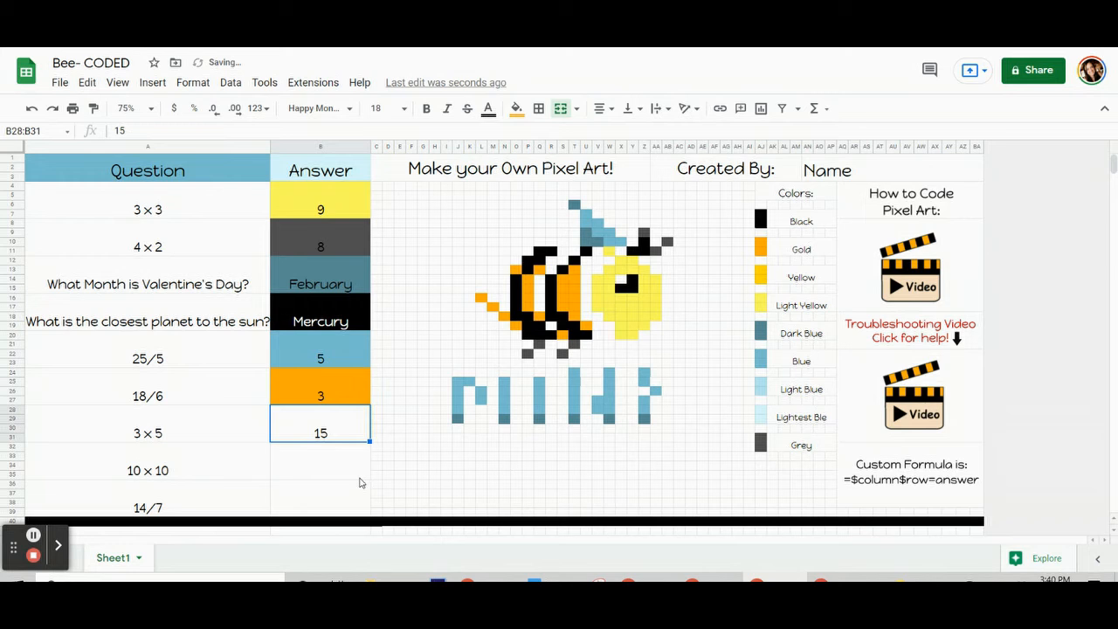
{"action": "key", "text": "ctrl+y"}
{"action": "key", "text": "ctrl+y"}
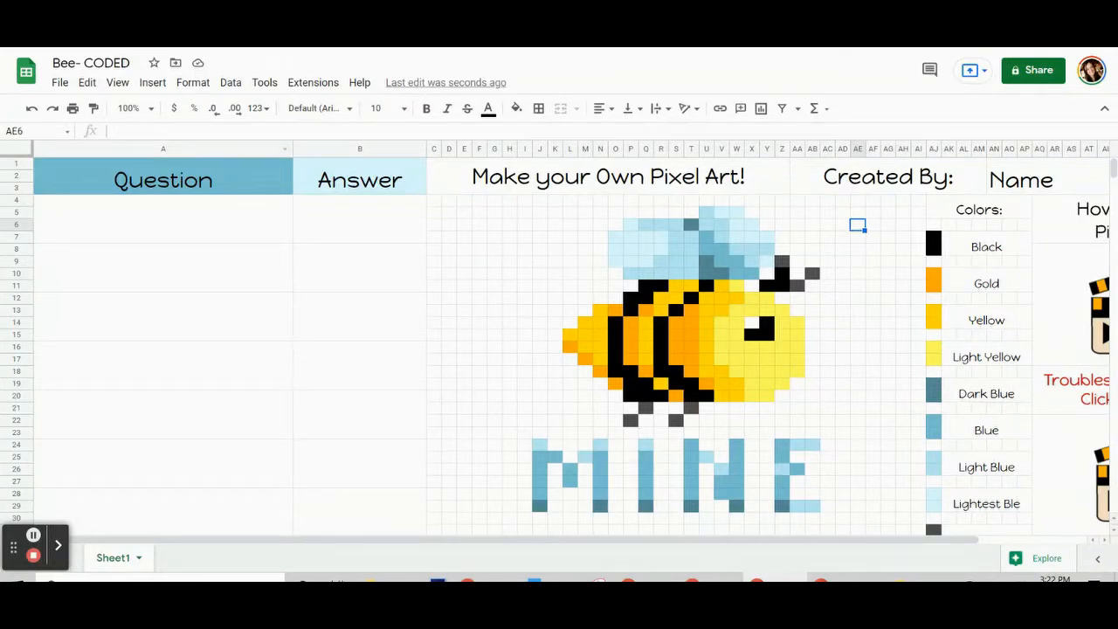
Enter "3 x 3" as the first question in column A, with 9 as its answer in column B
{"action": "left_click", "coordinate": [153, 108]}
{"action": "left_click", "coordinate": [140, 158]}
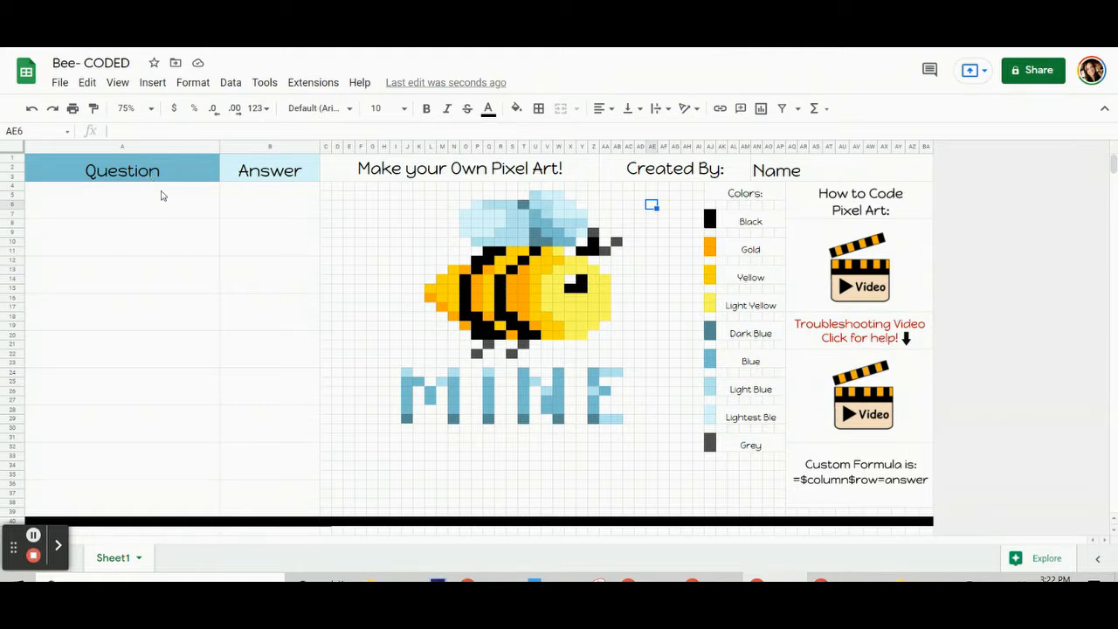
{"action": "left_click", "coordinate": [161, 195]}
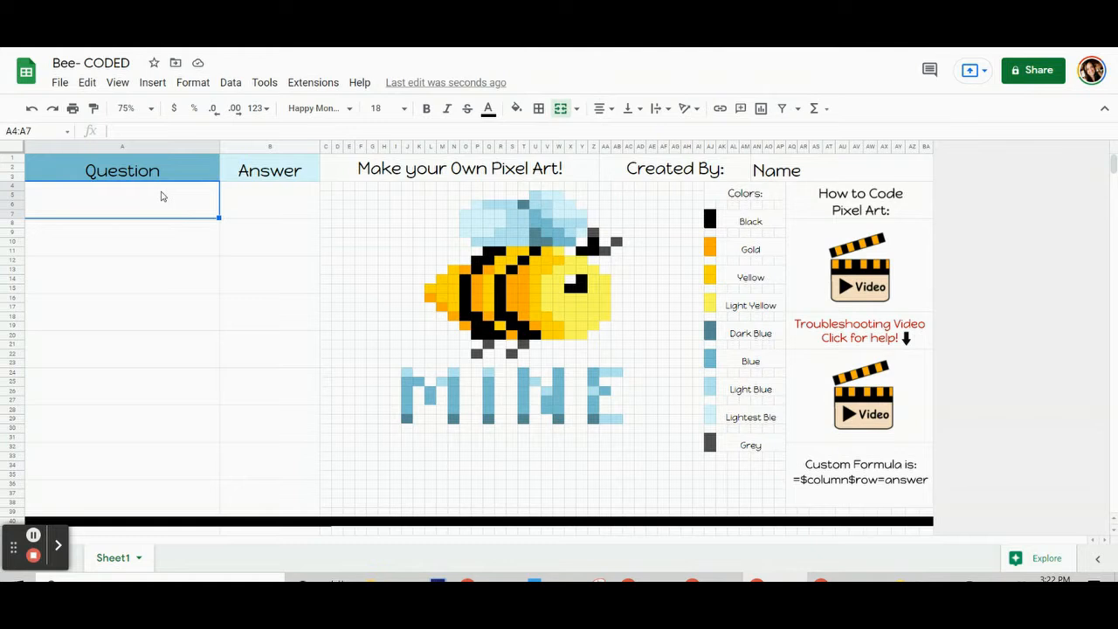
{"action": "type", "text": "3 x 3"}
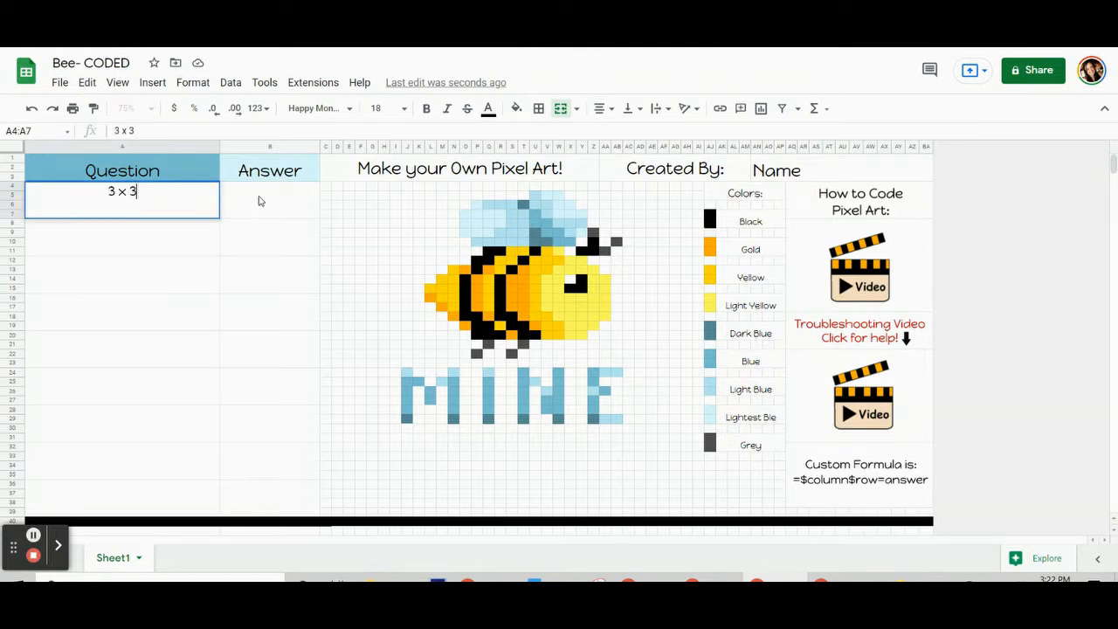
{"action": "key", "text": "Tab"}
{"action": "type", "text": "9"}
{"action": "key", "text": "Return"}
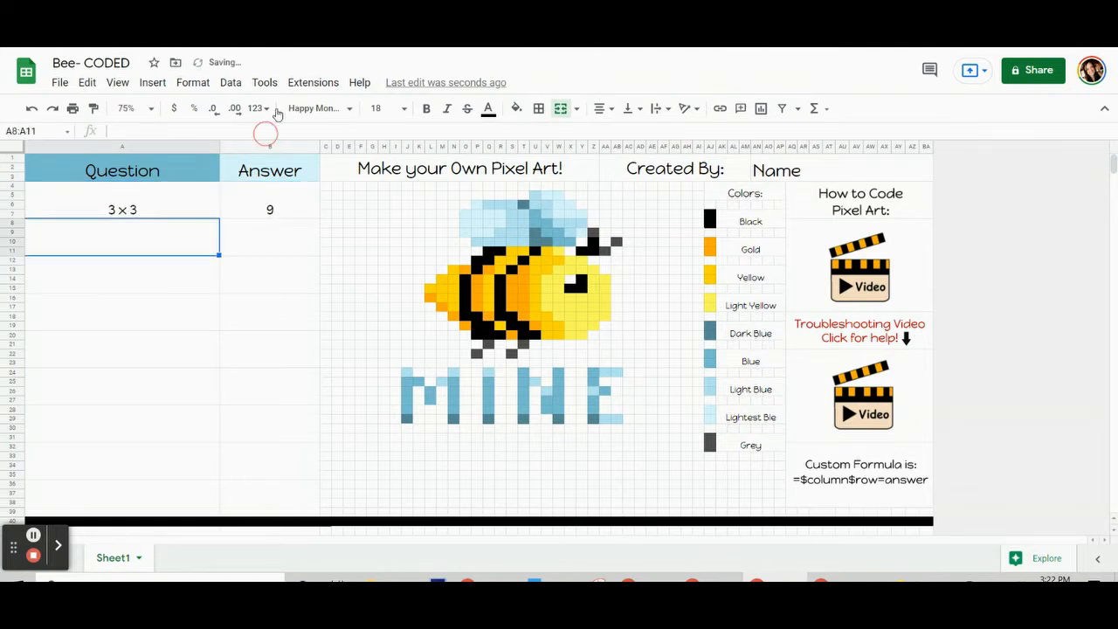
Try widening the Question column, and undo the width change
{"action": "left_click_drag", "start_coordinate": [219, 147], "coordinate": [286, 161]}
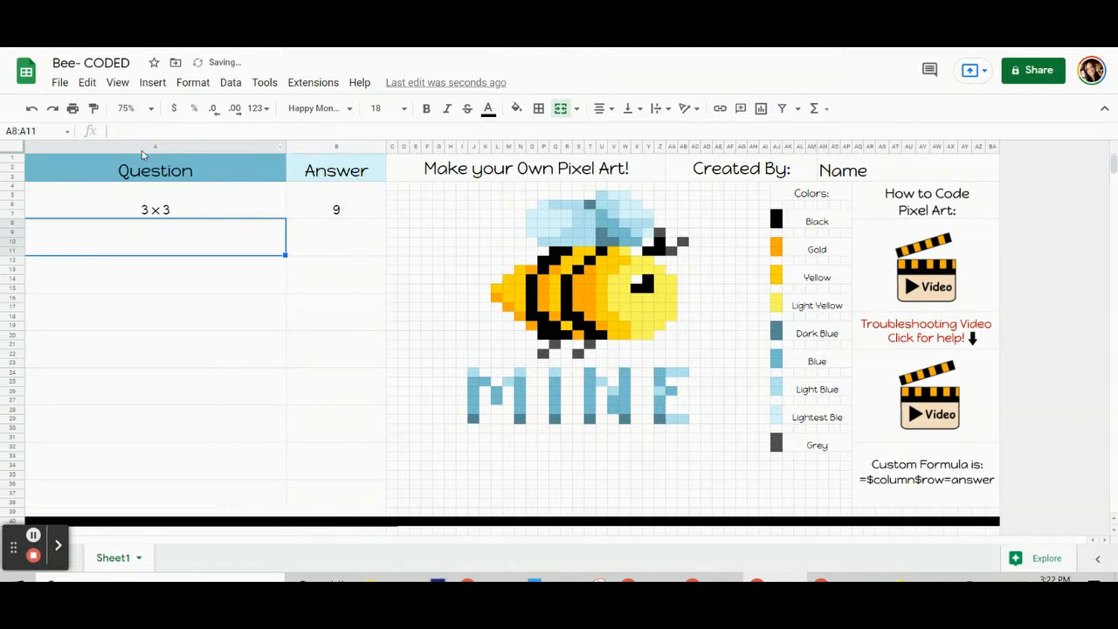
{"action": "key", "text": "ctrl+z"}
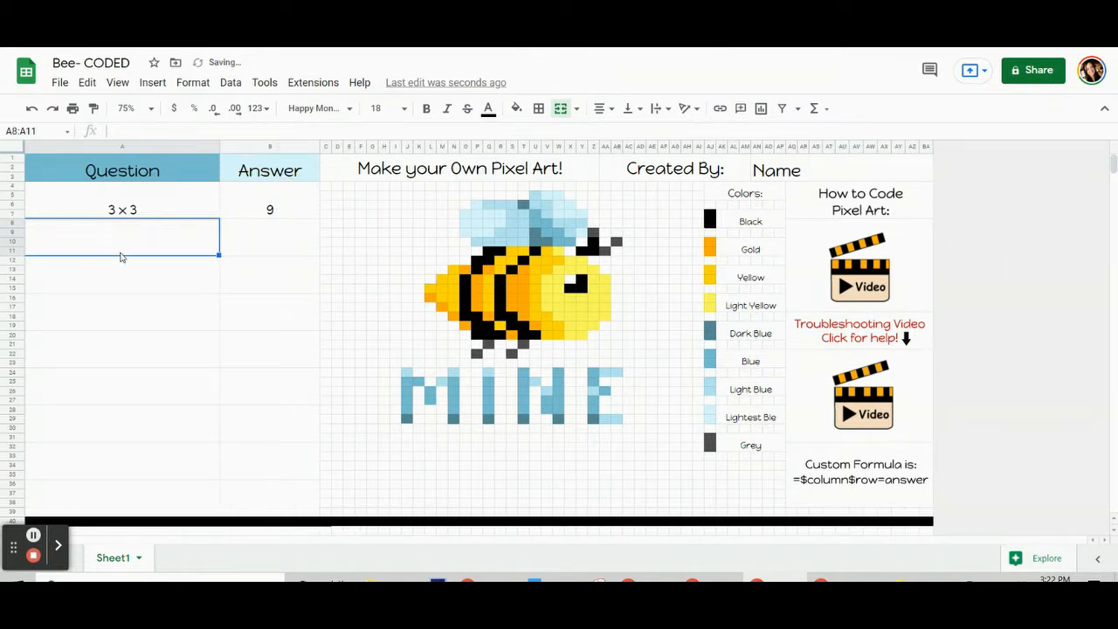
Enter "4 x 2" as the second question, with 8 as its answer
{"action": "type", "text": "4 x 2"}
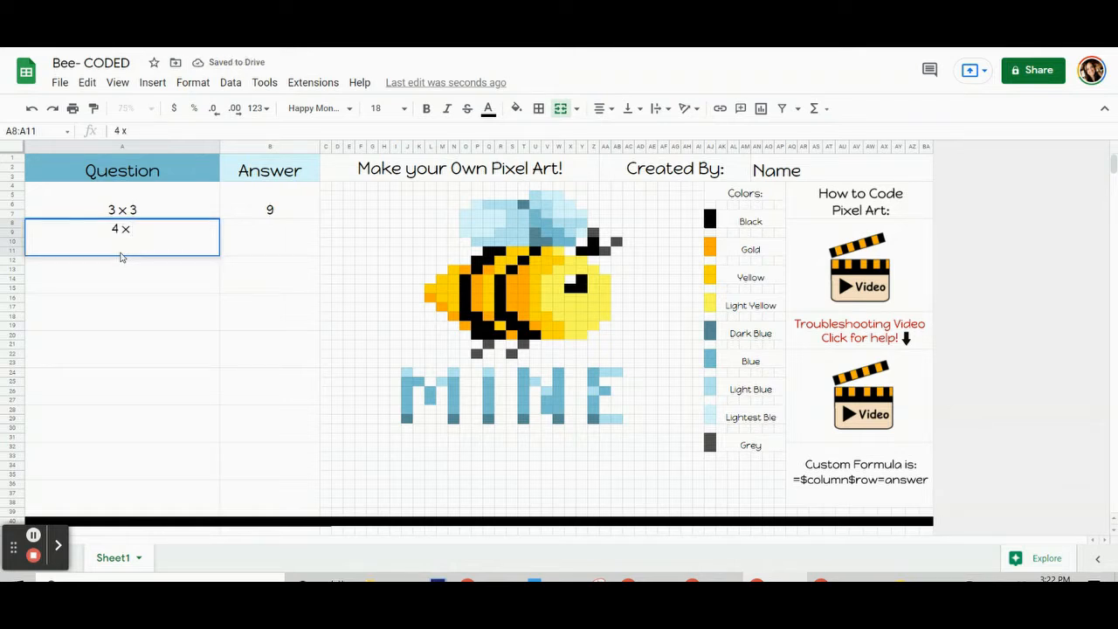
{"action": "left_click", "coordinate": [294, 238]}
{"action": "type", "text": "8"}
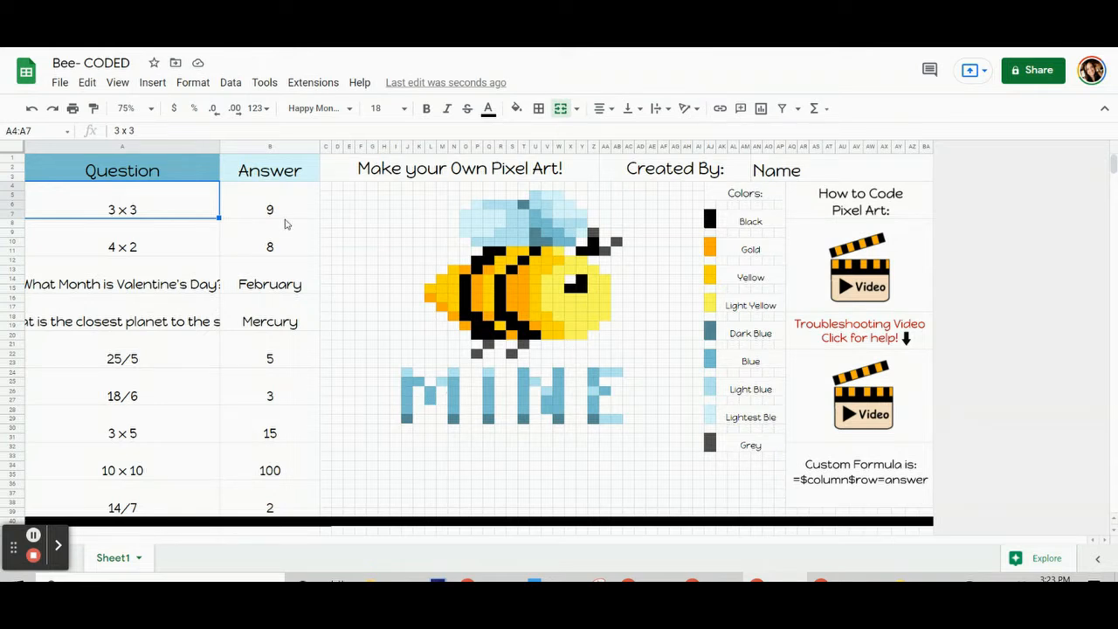
Review the answer cells one by one, from the 4 x 2 answer down to the 14/7 answer
{"action": "left_click", "coordinate": [293, 247]}
{"action": "left_click", "coordinate": [295, 267]}
{"action": "left_click", "coordinate": [288, 325]}
{"action": "left_click", "coordinate": [287, 347]}
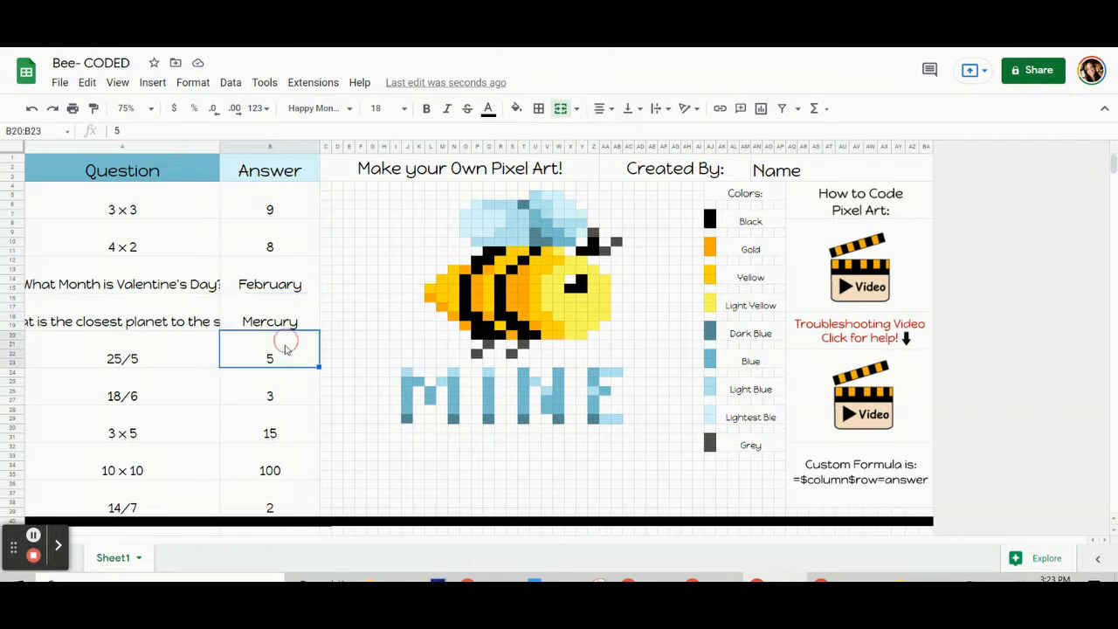
{"action": "left_click", "coordinate": [279, 387]}
{"action": "left_click", "coordinate": [281, 437]}
{"action": "left_click", "coordinate": [292, 467]}
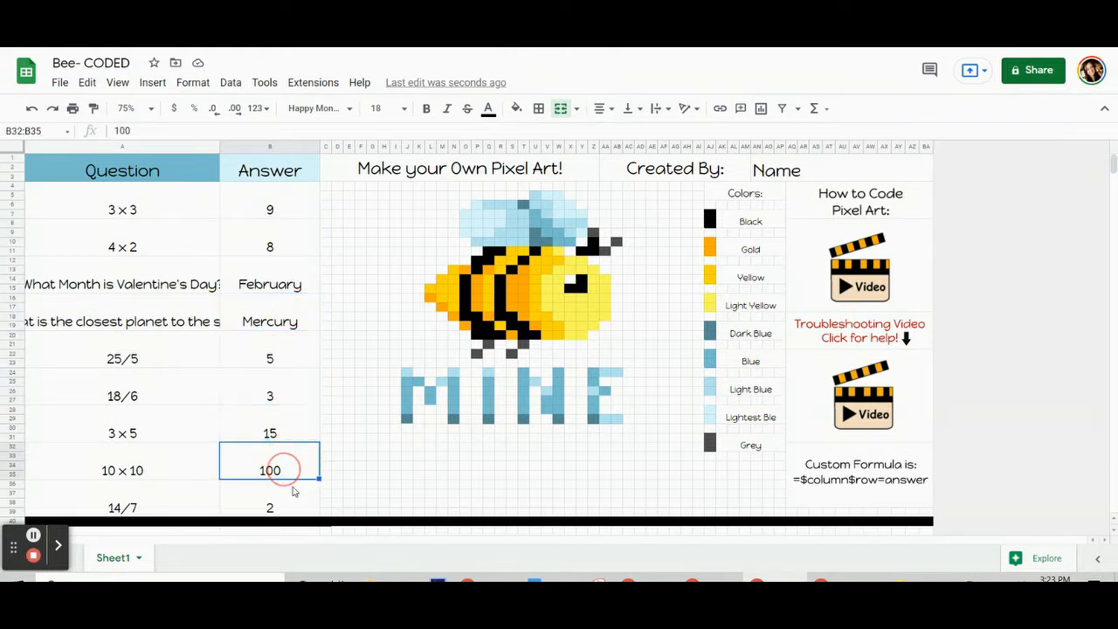
{"action": "left_click", "coordinate": [301, 505]}
Examine the column letter and starting row number of the first three merged answer cells
{"action": "left_click", "coordinate": [260, 215]}
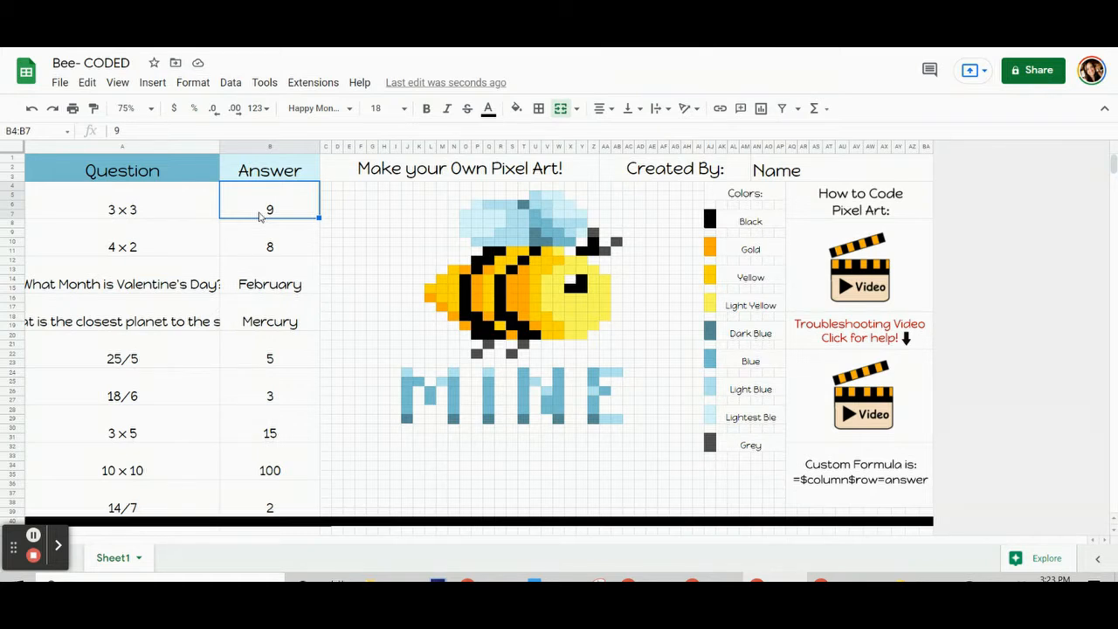
{"action": "left_click", "coordinate": [237, 197]}
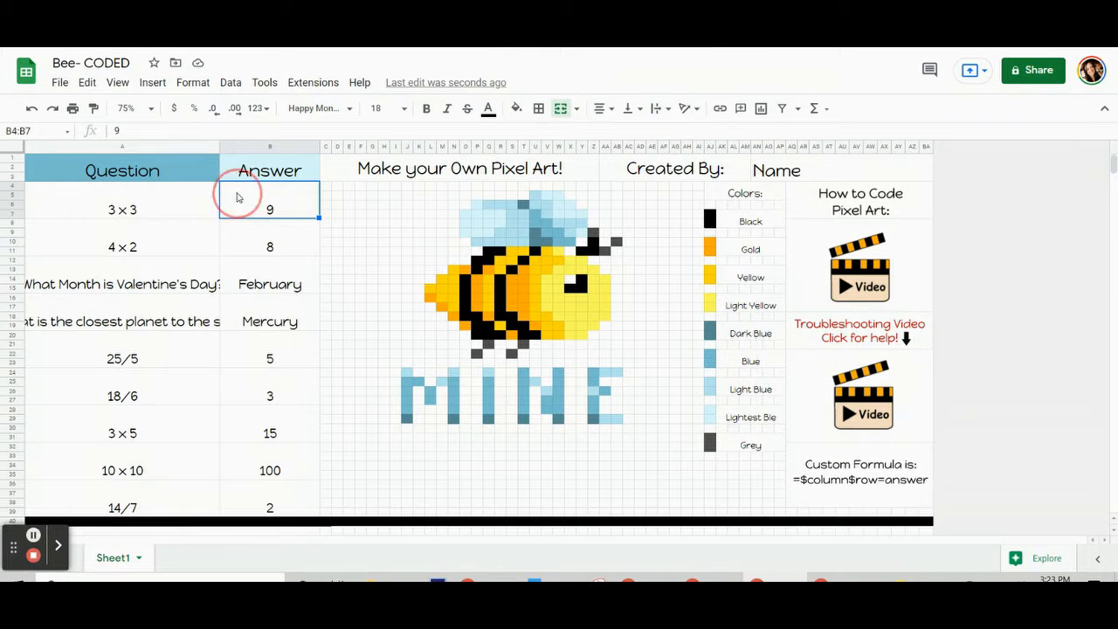
{"action": "left_click", "coordinate": [297, 207]}
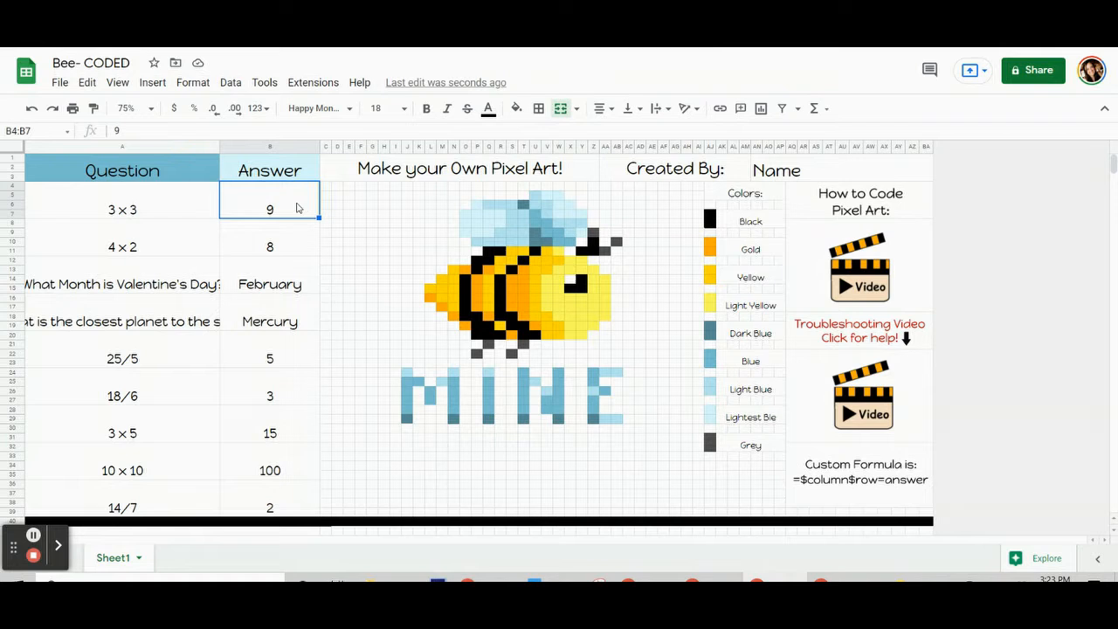
{"action": "left_click", "coordinate": [245, 201]}
{"action": "left_click", "coordinate": [256, 147]}
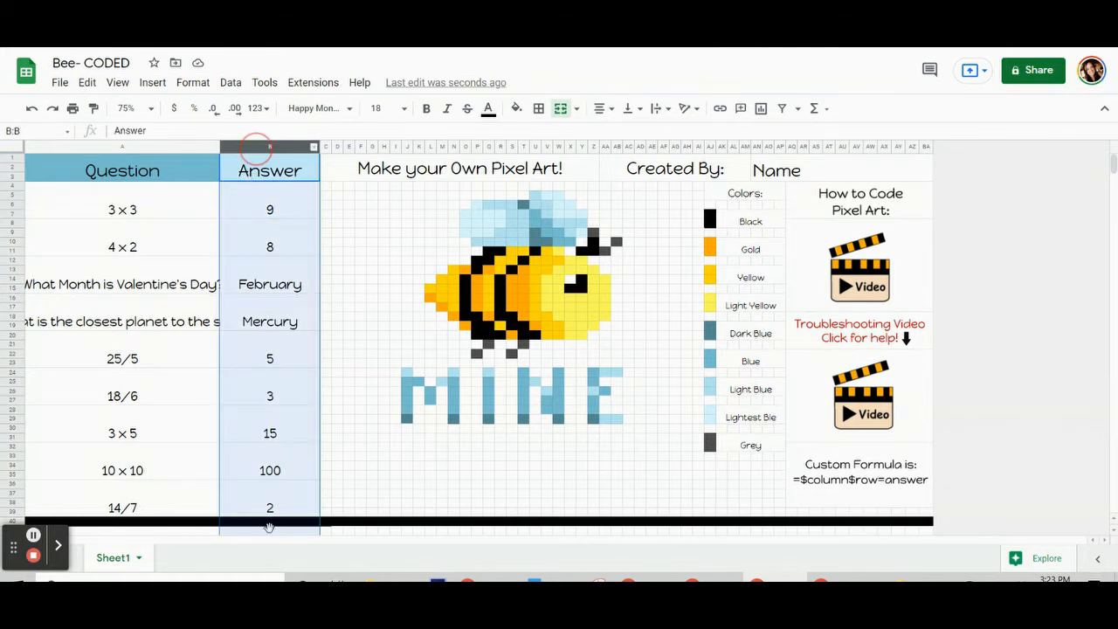
{"action": "left_click", "coordinate": [284, 190]}
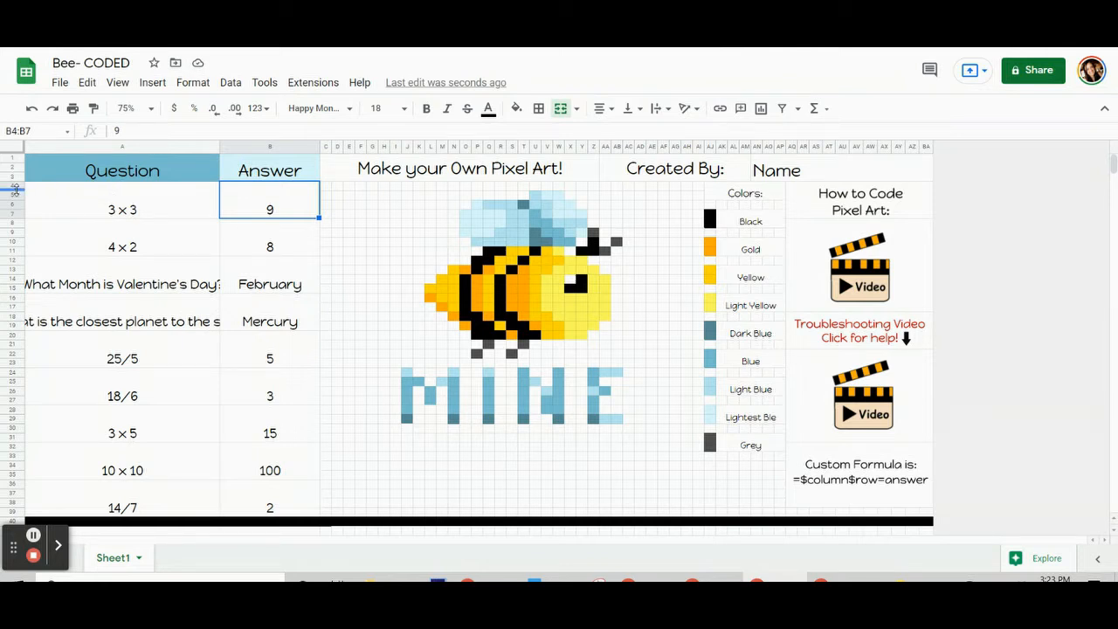
{"action": "left_click", "coordinate": [266, 199]}
{"action": "left_click", "coordinate": [297, 244]}
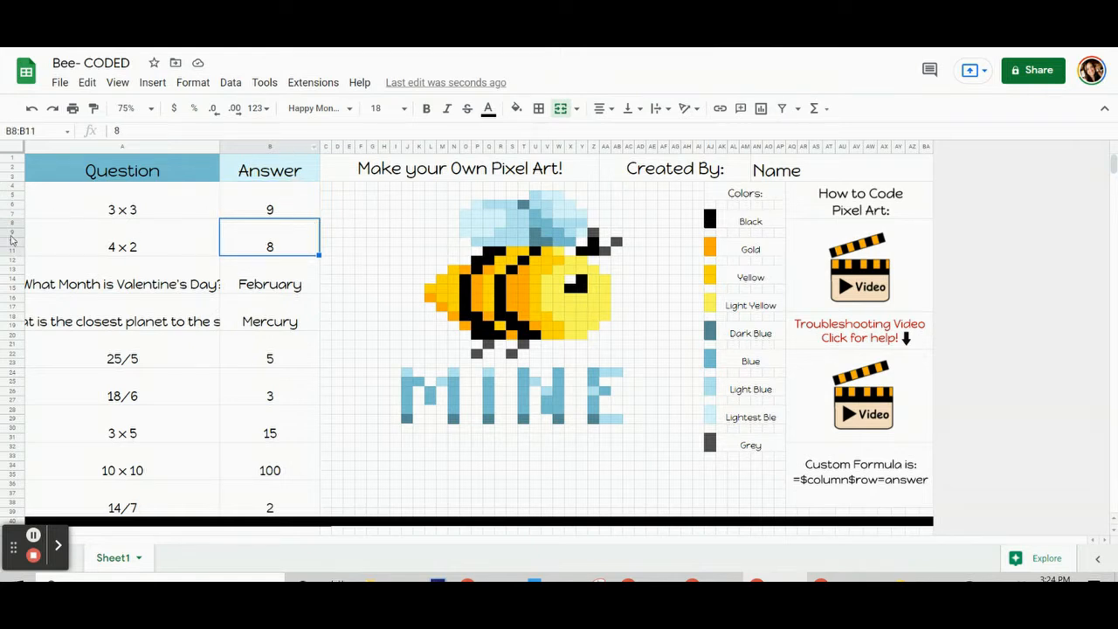
{"action": "left_click", "coordinate": [239, 291]}
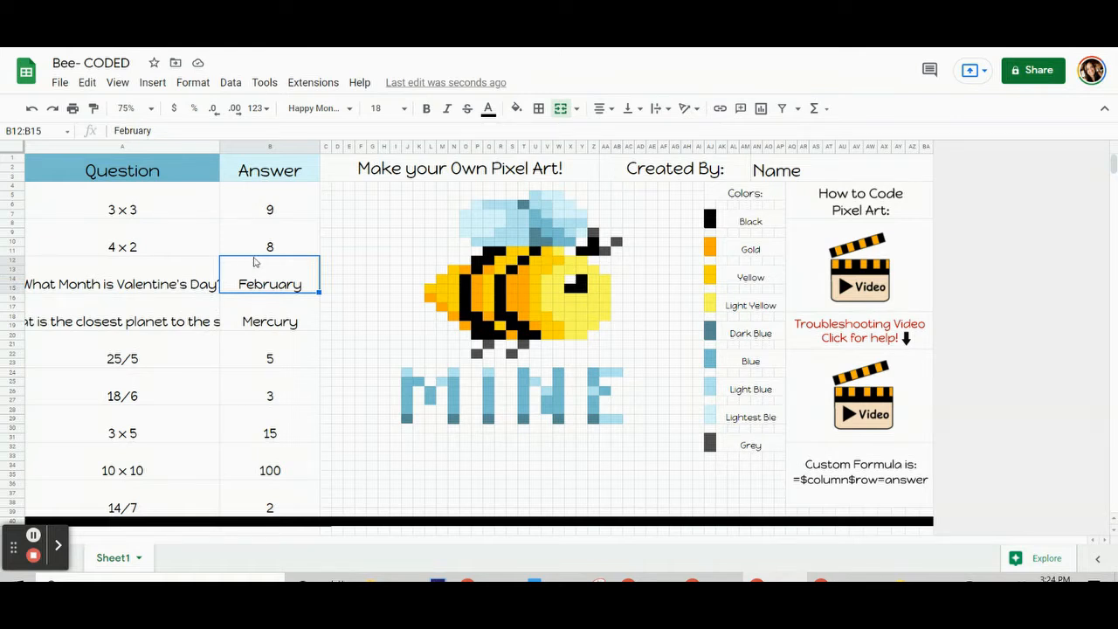
Examine the custom formula pattern note and compare it with the cell references of the first three answers
{"action": "left_click", "coordinate": [271, 209]}
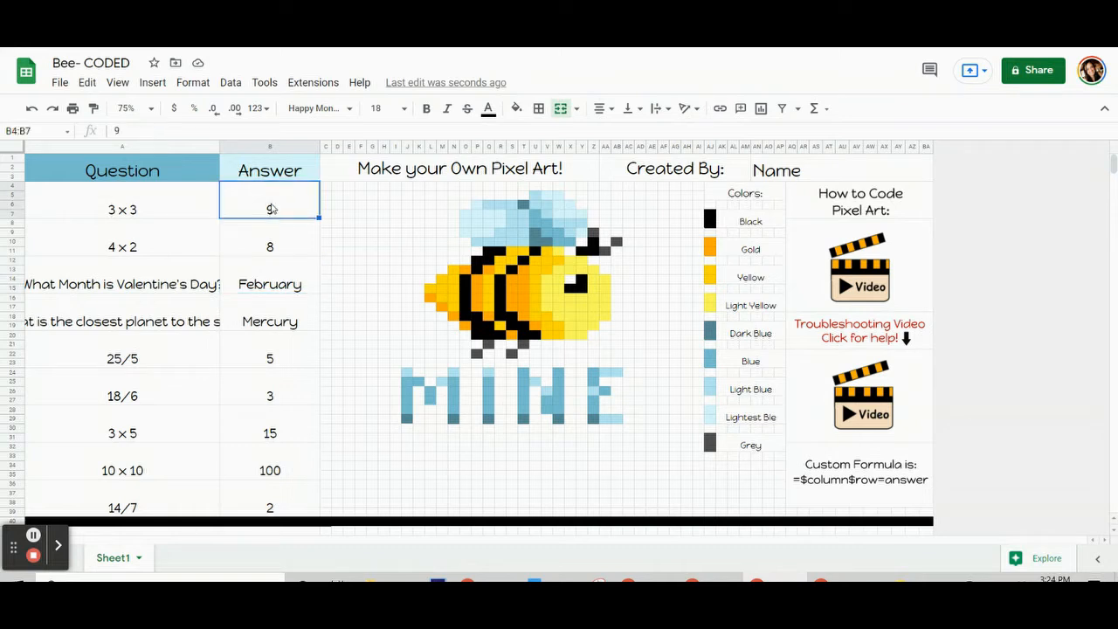
{"action": "key", "text": "Down"}
{"action": "key", "text": "Down"}
{"action": "left_click", "coordinate": [273, 209]}
{"action": "left_click", "coordinate": [921, 502]}
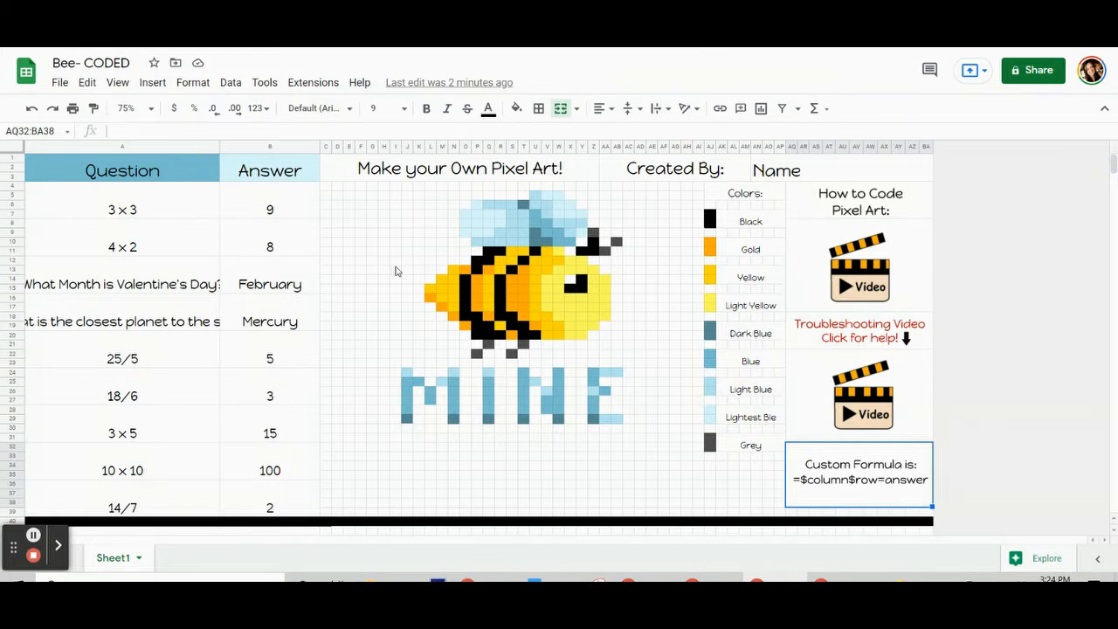
{"action": "left_click", "coordinate": [274, 218]}
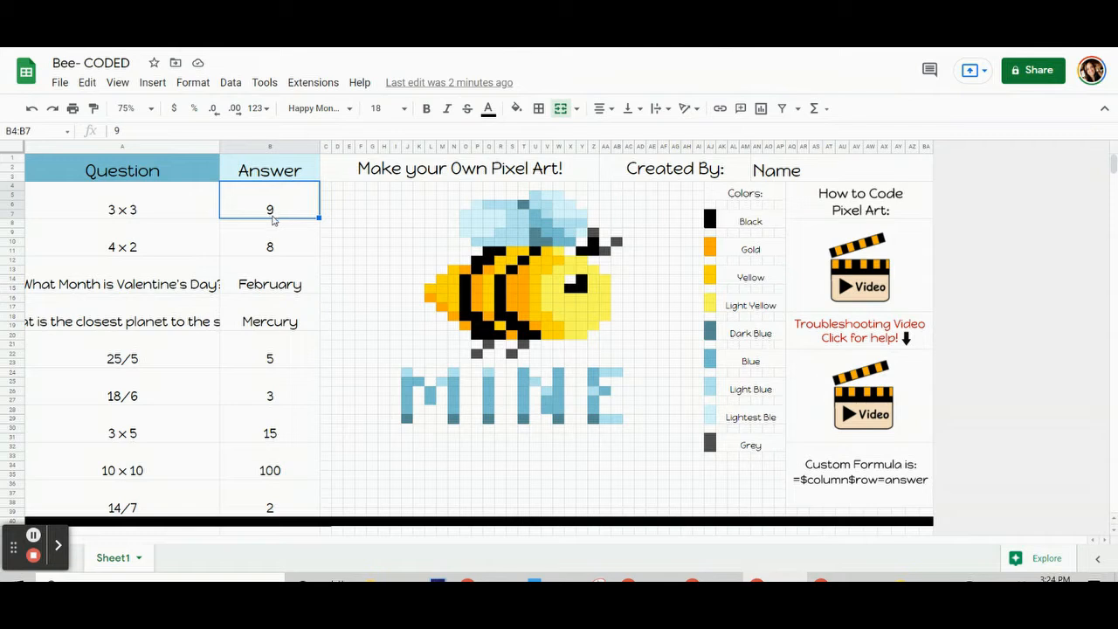
{"action": "left_click", "coordinate": [264, 249]}
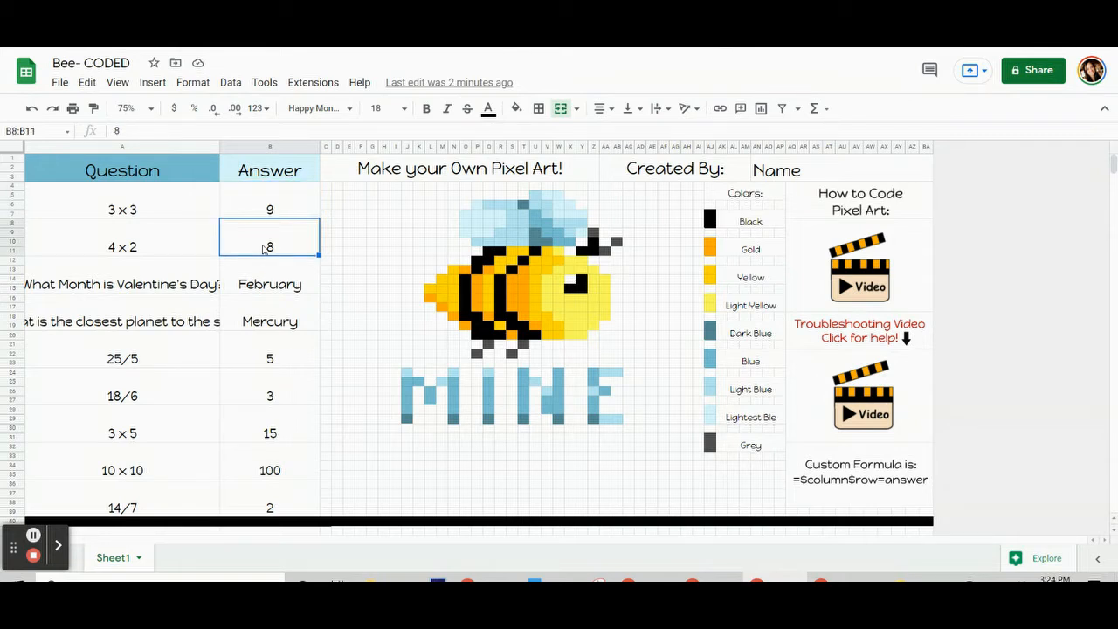
{"action": "left_click", "coordinate": [255, 297]}
{"action": "left_click", "coordinate": [260, 286]}
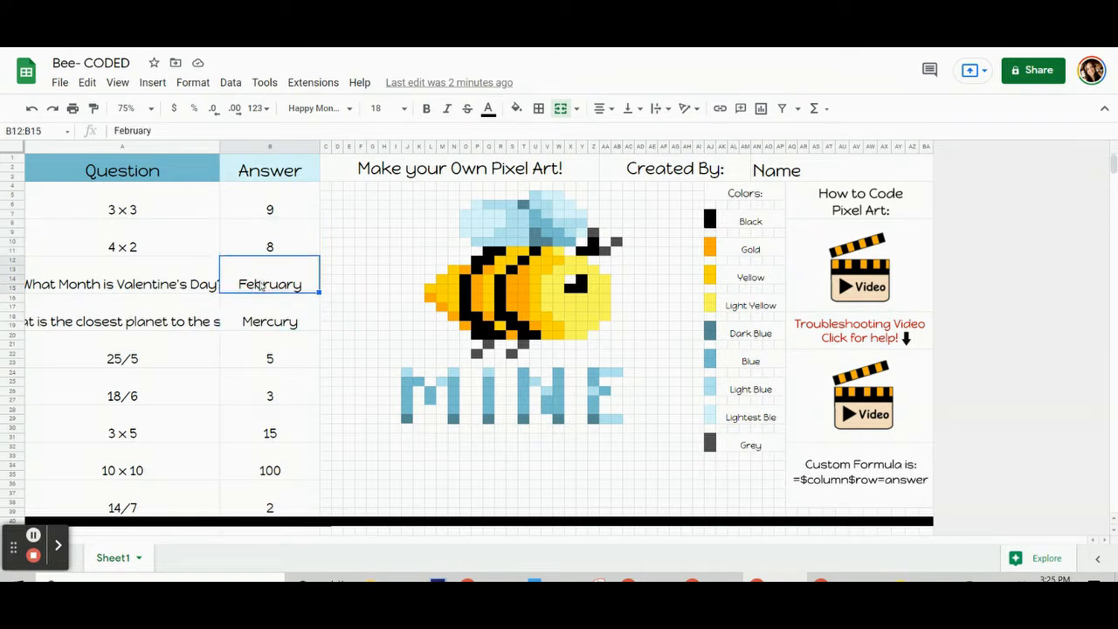
Start a conditional formatting rule for the 3 x 3 answer cell (B4:B7) with the custom light yellow fill #fffb5e used on the bee
{"action": "left_click", "coordinate": [243, 209]}
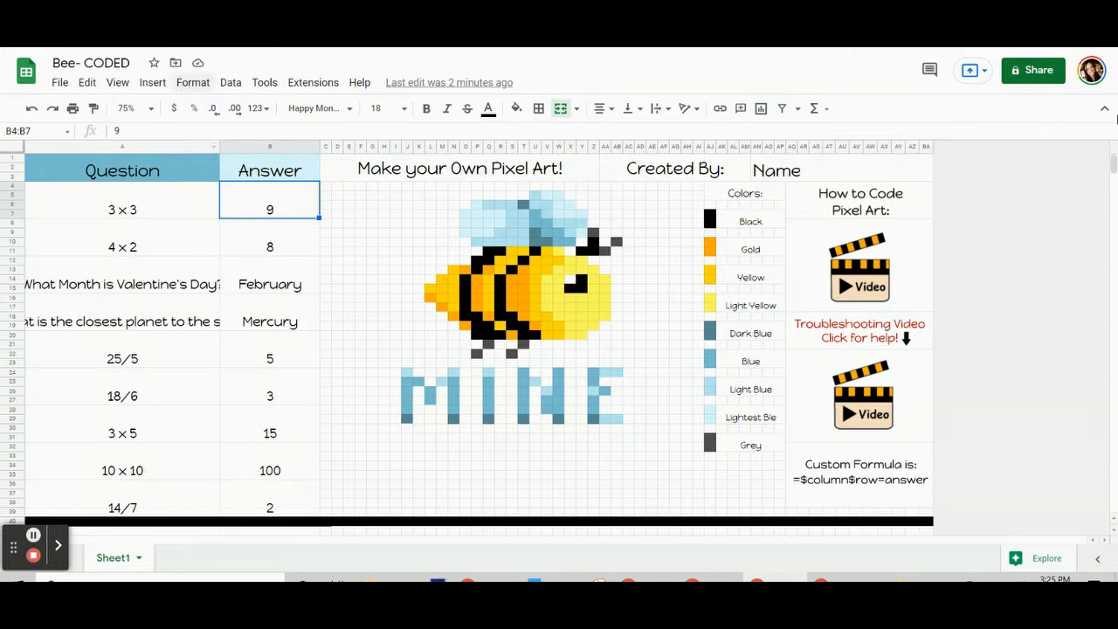
{"action": "left_click", "coordinate": [210, 84]}
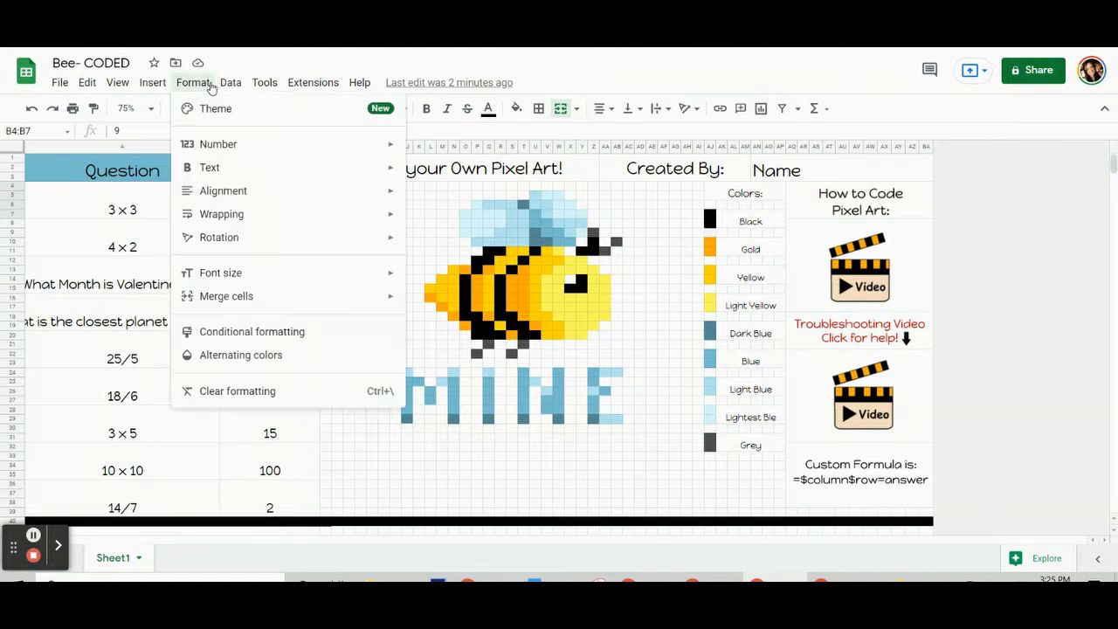
{"action": "left_click", "coordinate": [232, 335]}
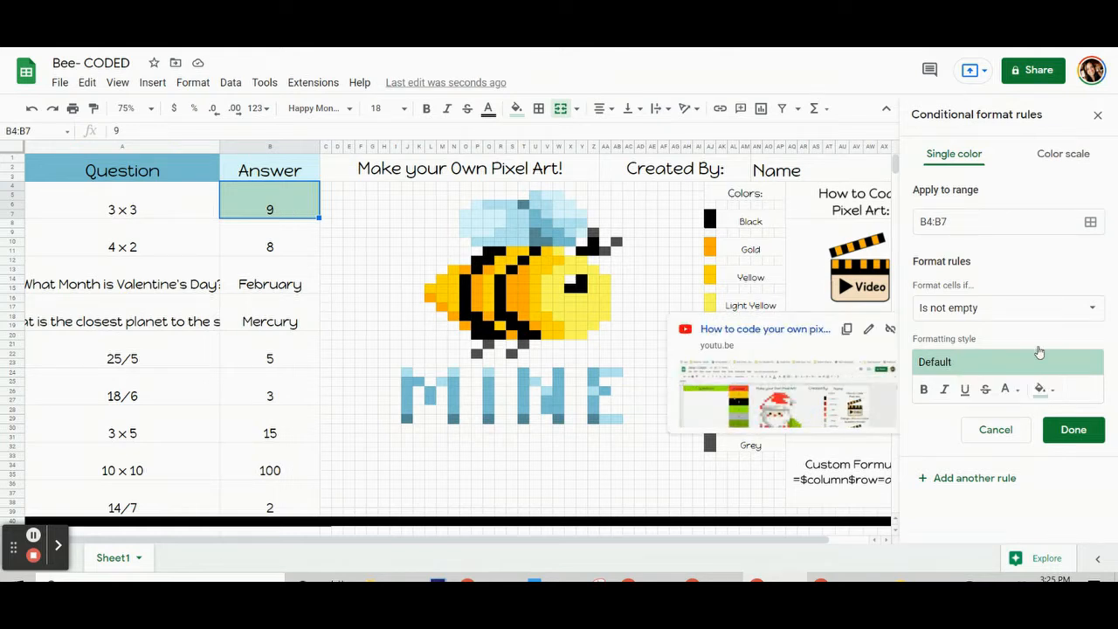
{"action": "left_click", "coordinate": [1047, 393]}
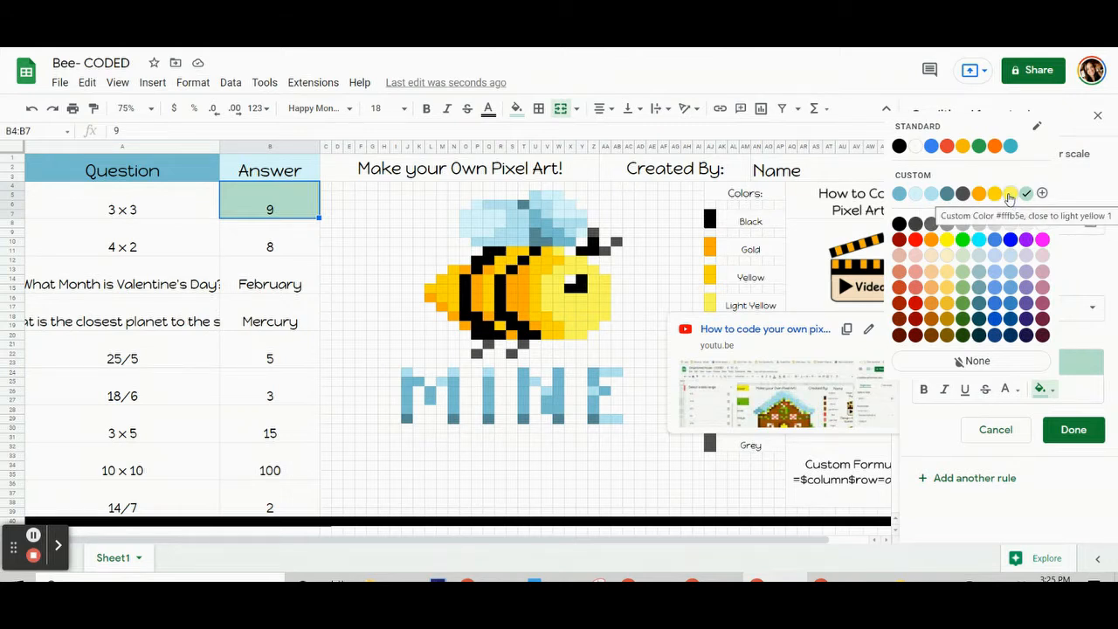
{"action": "left_click", "coordinate": [559, 303]}
{"action": "left_click", "coordinate": [516, 108]}
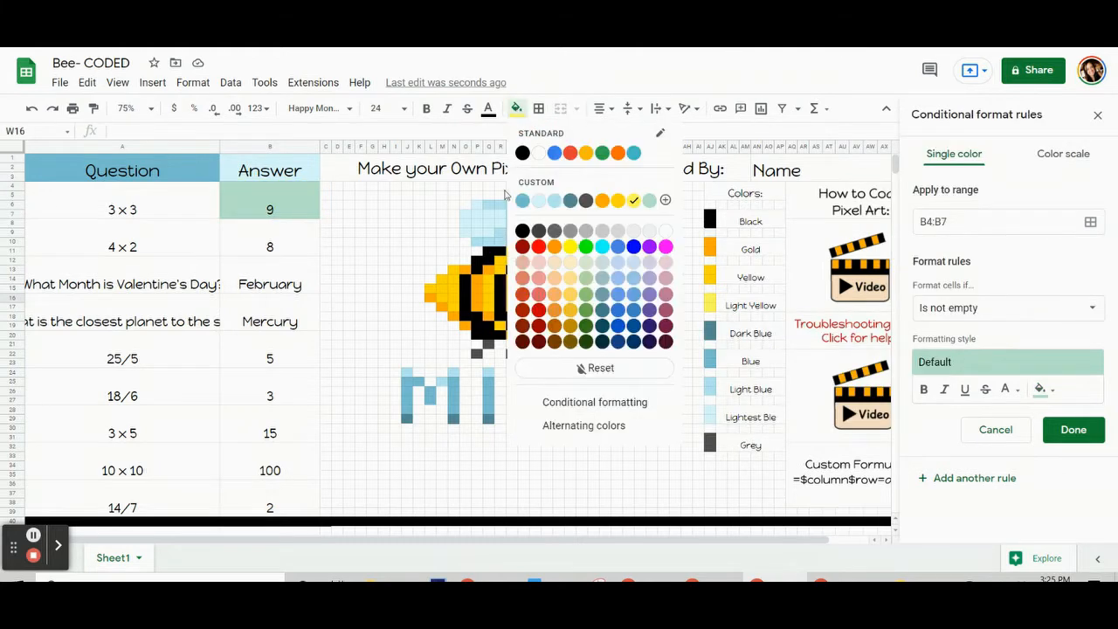
{"action": "left_click", "coordinate": [440, 208]}
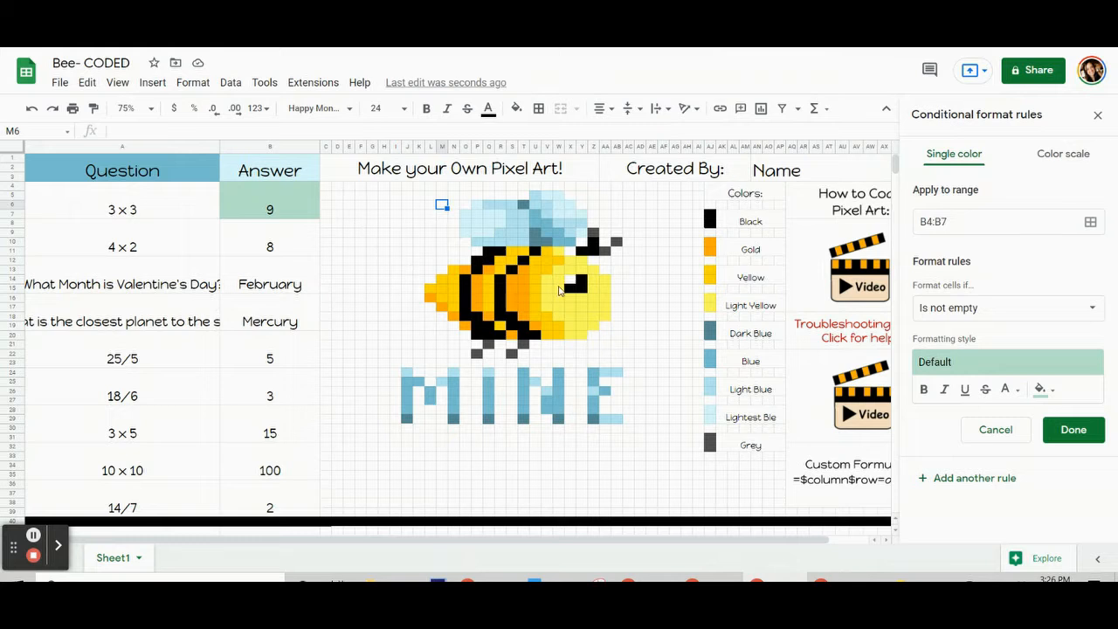
{"action": "left_click", "coordinate": [302, 201]}
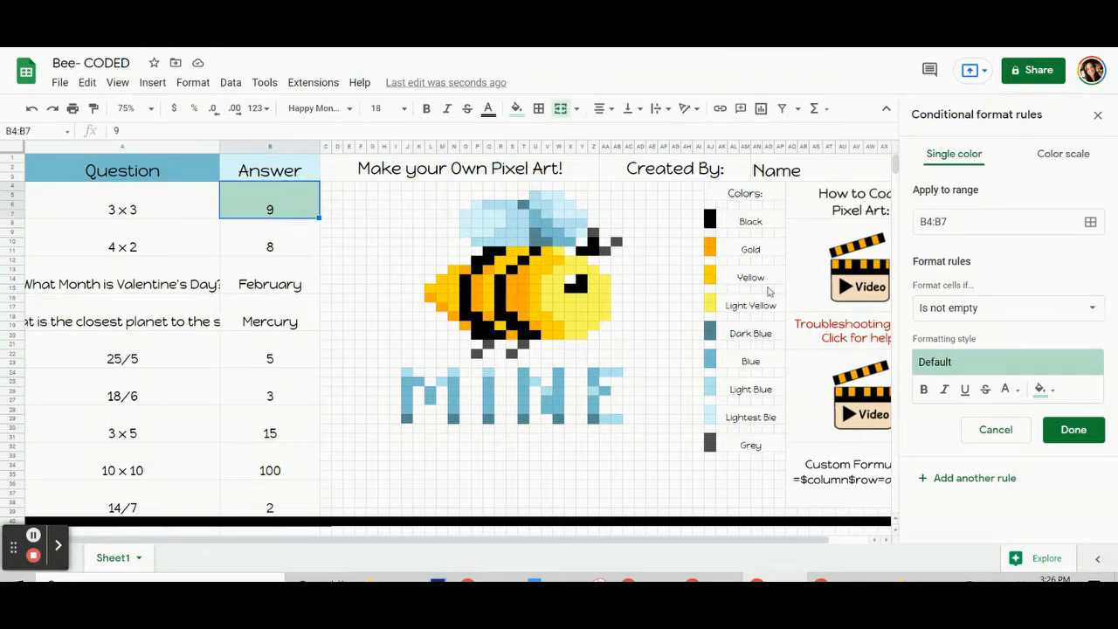
{"action": "left_click", "coordinate": [1041, 390]}
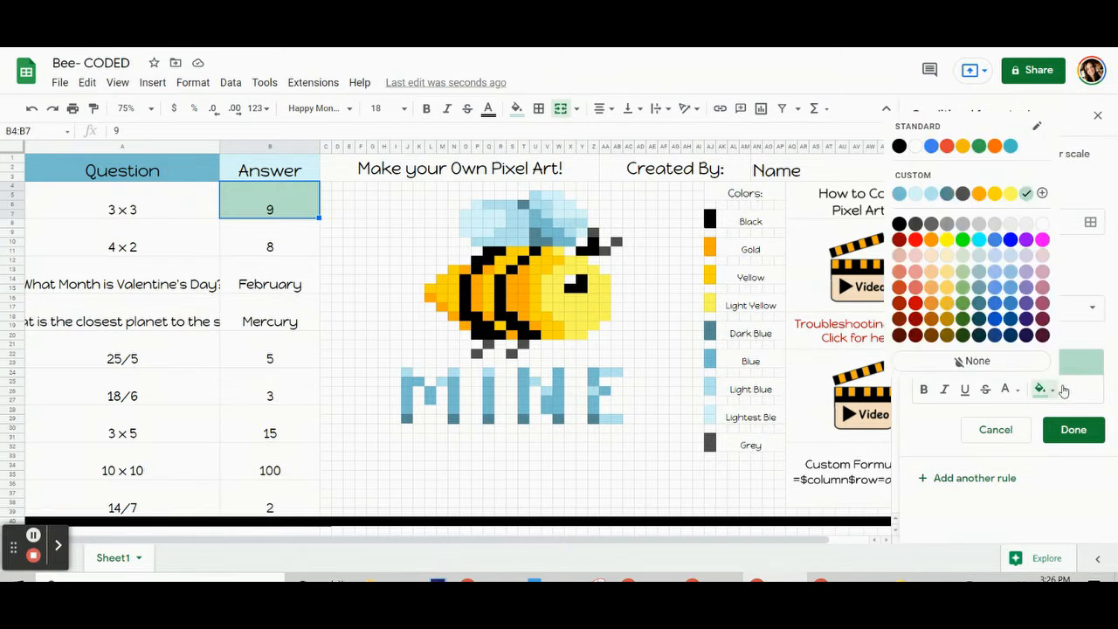
{"action": "left_click", "coordinate": [1010, 193]}
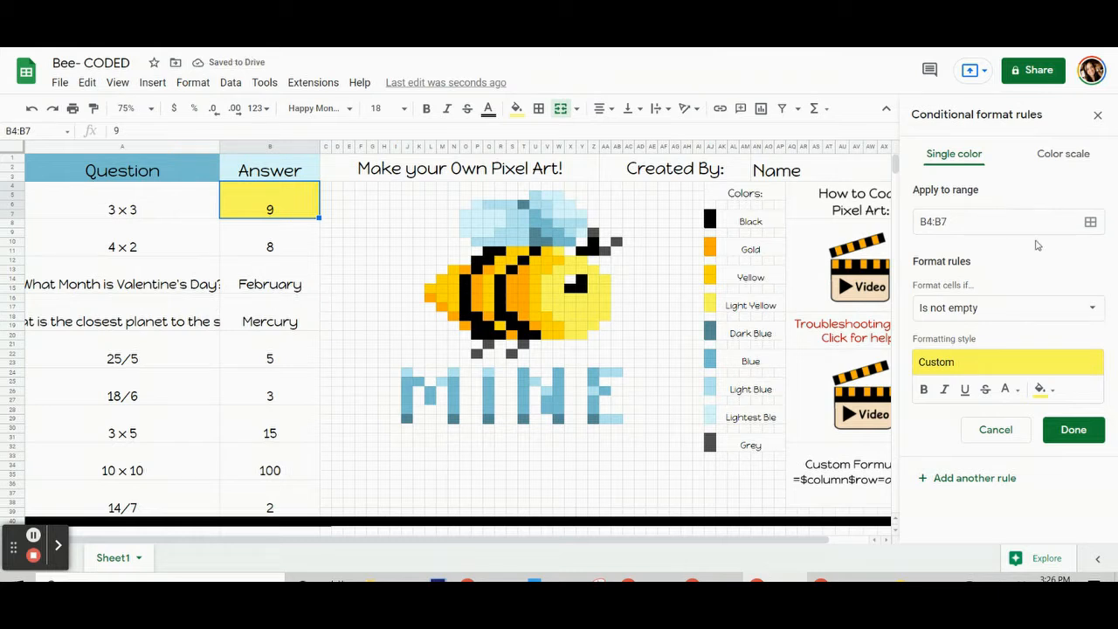
Set the B4:B7 rule's condition to the custom formula =$b$4=9 and save the rule
{"action": "left_click", "coordinate": [961, 315]}
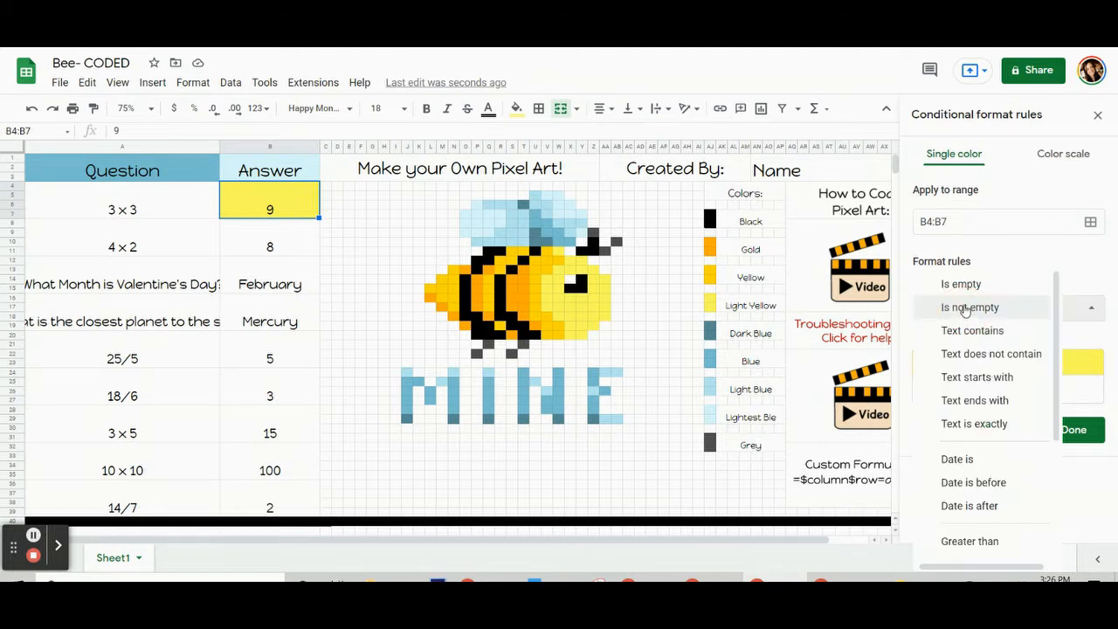
{"action": "scroll", "coordinate": [971, 336], "scroll_direction": "down", "scroll_amount": 3}
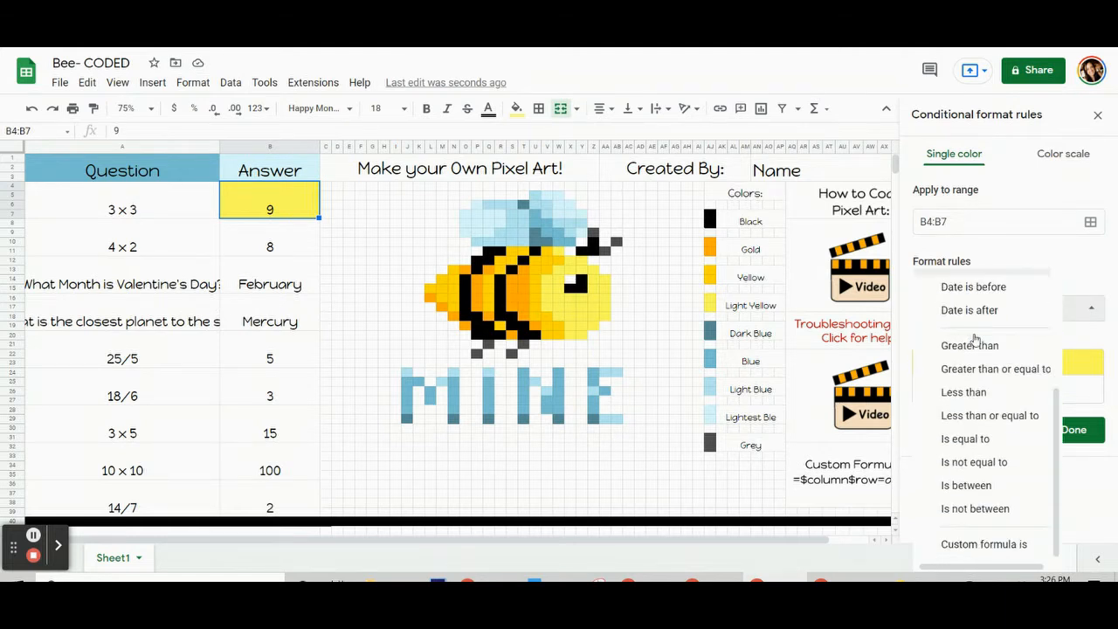
{"action": "left_click", "coordinate": [982, 545]}
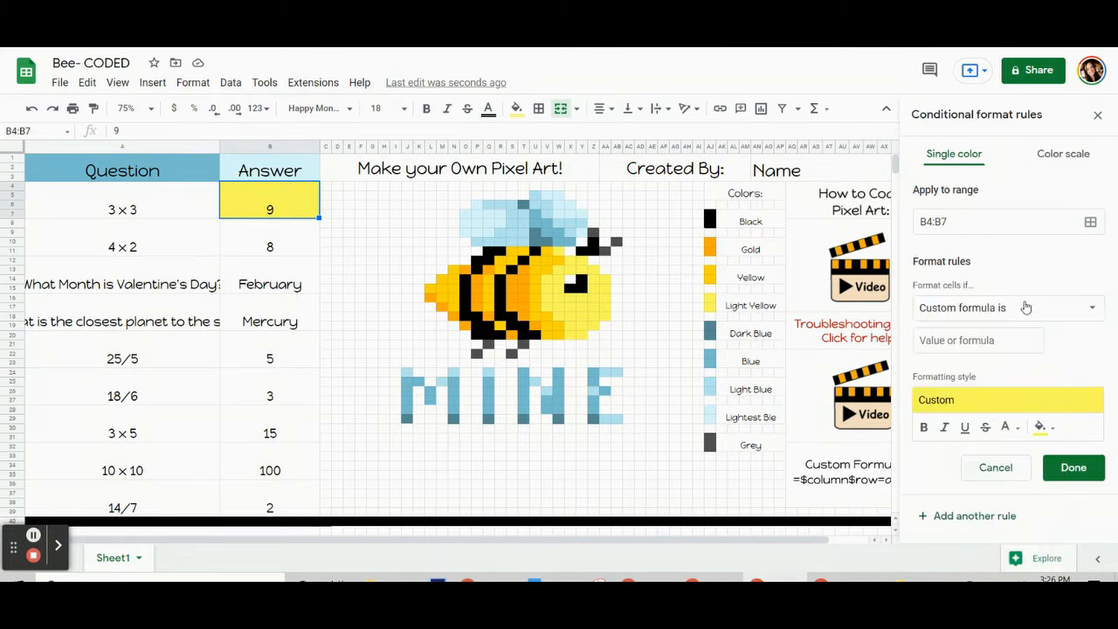
{"action": "left_click", "coordinate": [955, 338]}
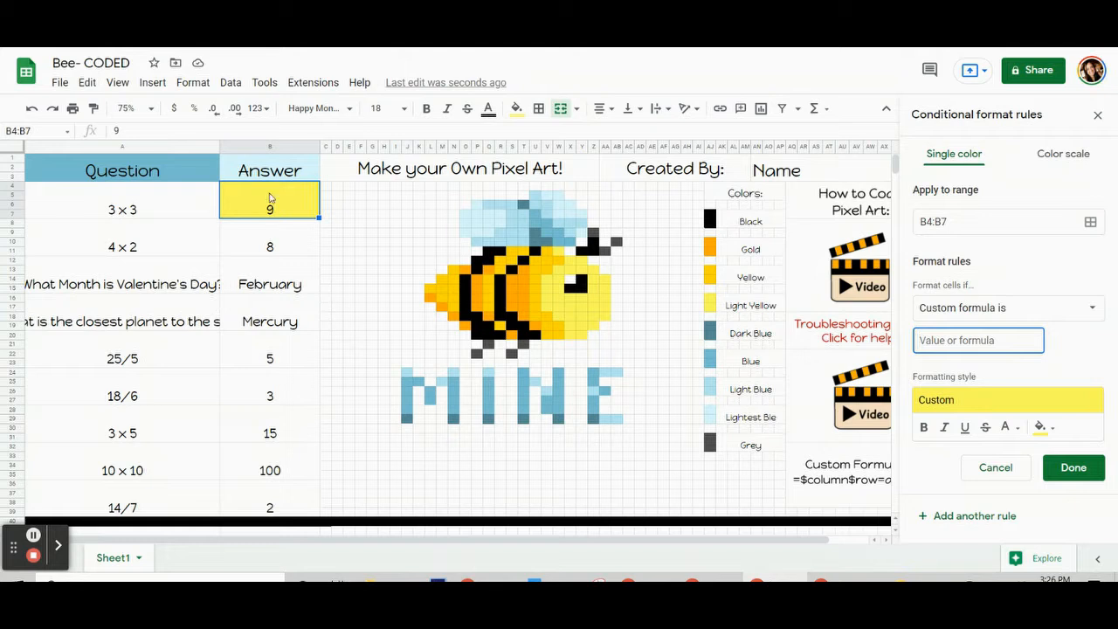
{"action": "type", "text": "=$b$4=9"}
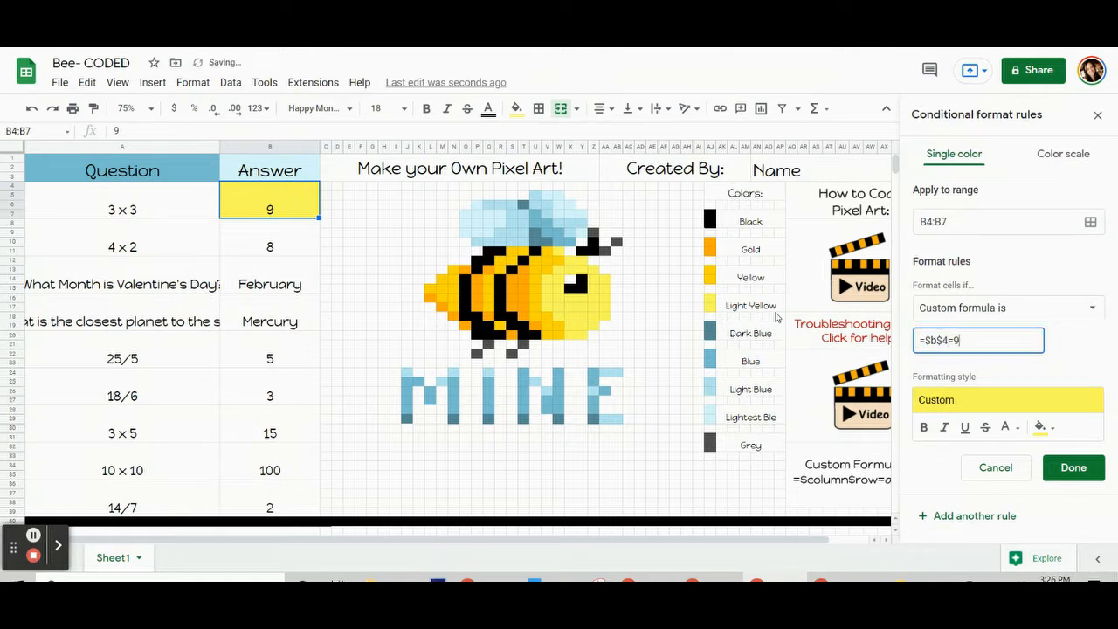
{"action": "left_click", "coordinate": [1073, 467]}
Test the rule by emptying the 3 x 3 answer cell and entering the wrong answer 24534
{"action": "left_click", "coordinate": [357, 346]}
{"action": "left_click", "coordinate": [267, 211]}
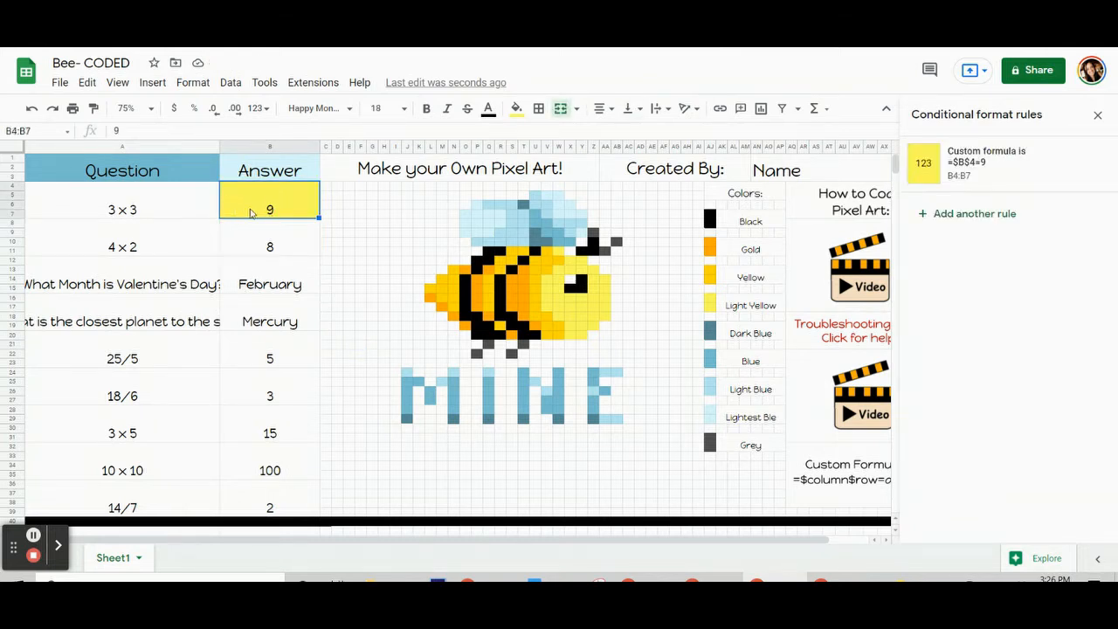
{"action": "left_click", "coordinate": [253, 332]}
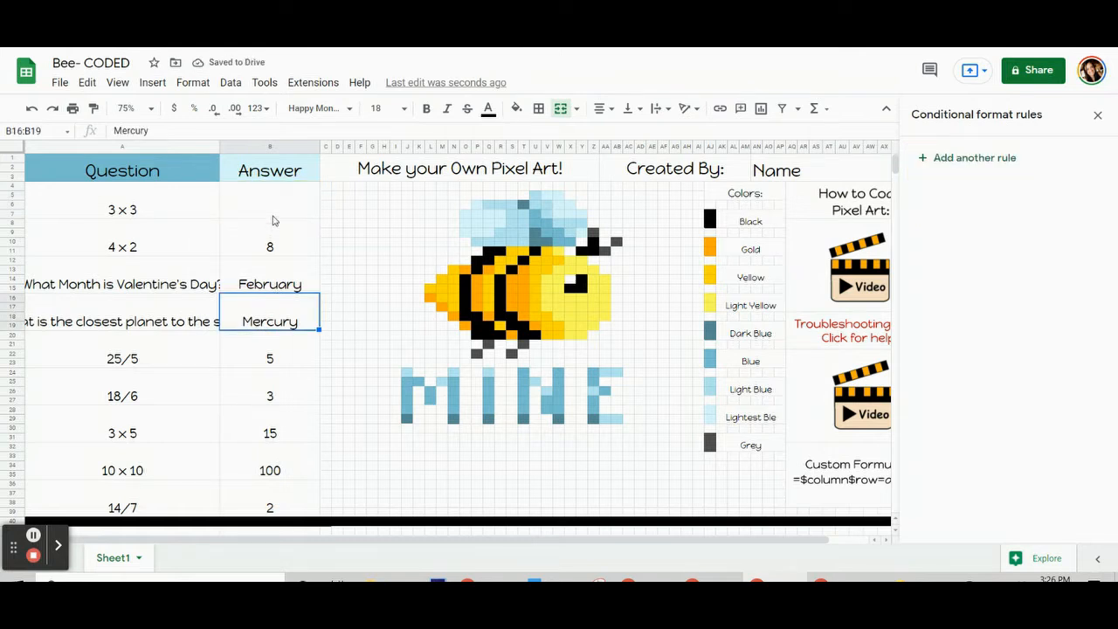
{"action": "key", "text": "Up"}
{"action": "key", "text": "Up"}
{"action": "key", "text": "Up"}
{"action": "type", "text": "24534"}
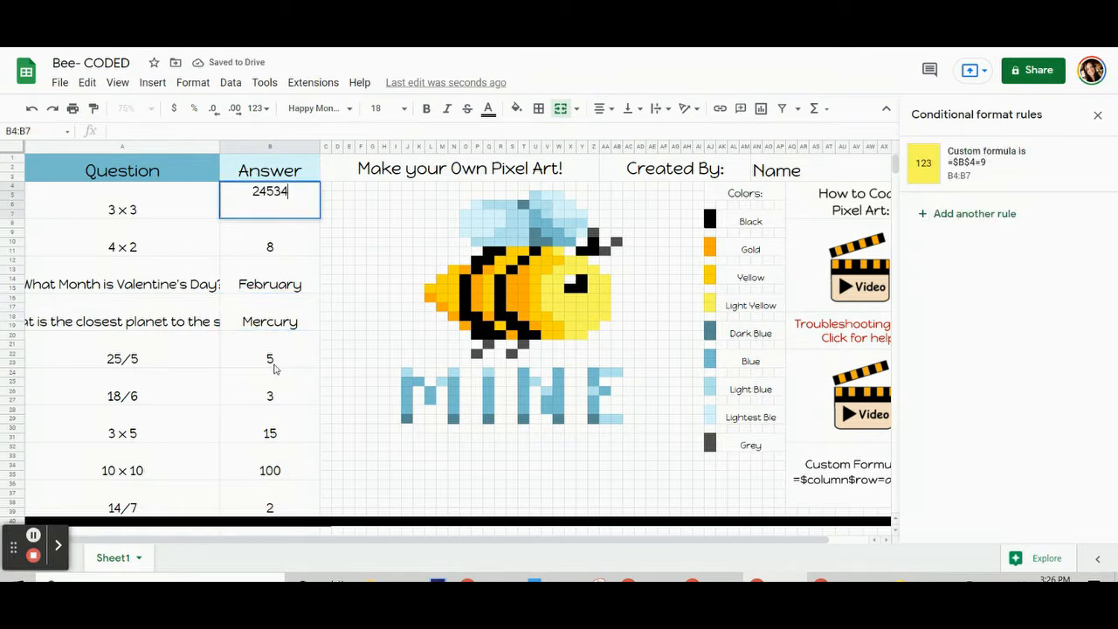
{"action": "left_click", "coordinate": [273, 368]}
Enter the correct answer 9 in the 3 x 3 answer cell and check its fill
{"action": "left_click", "coordinate": [262, 201]}
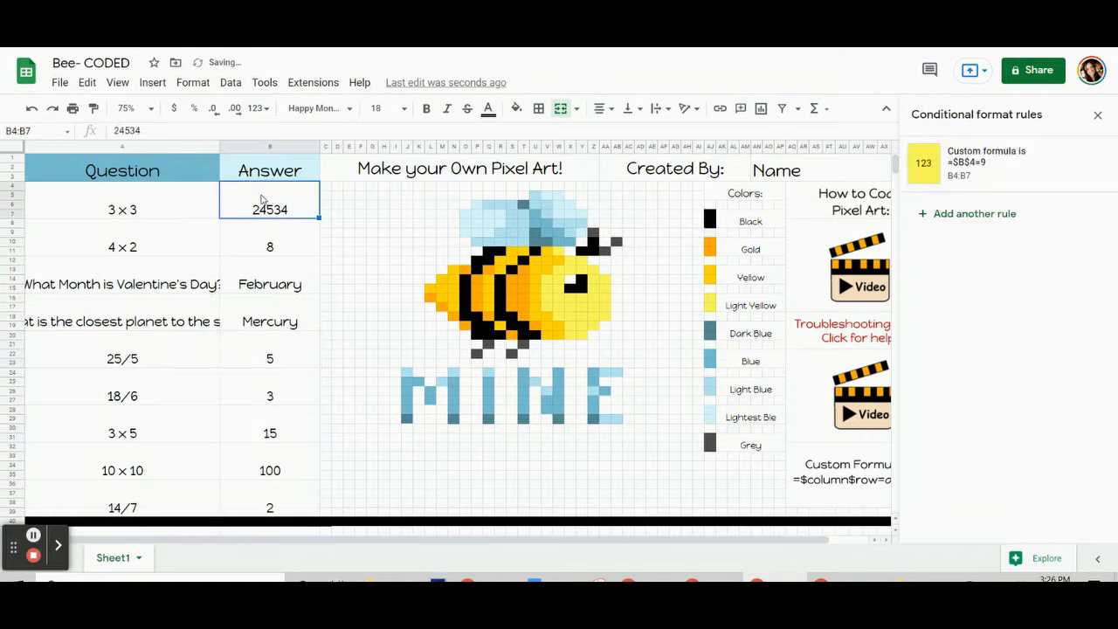
{"action": "type", "text": "9"}
{"action": "left_click", "coordinate": [278, 369]}
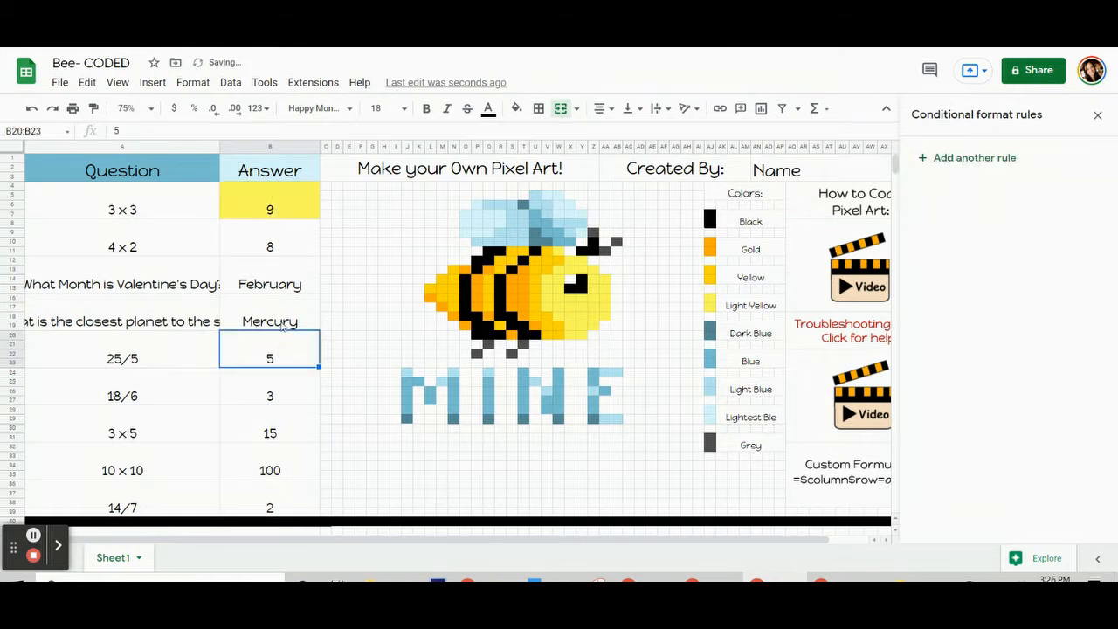
{"action": "left_click", "coordinate": [281, 207]}
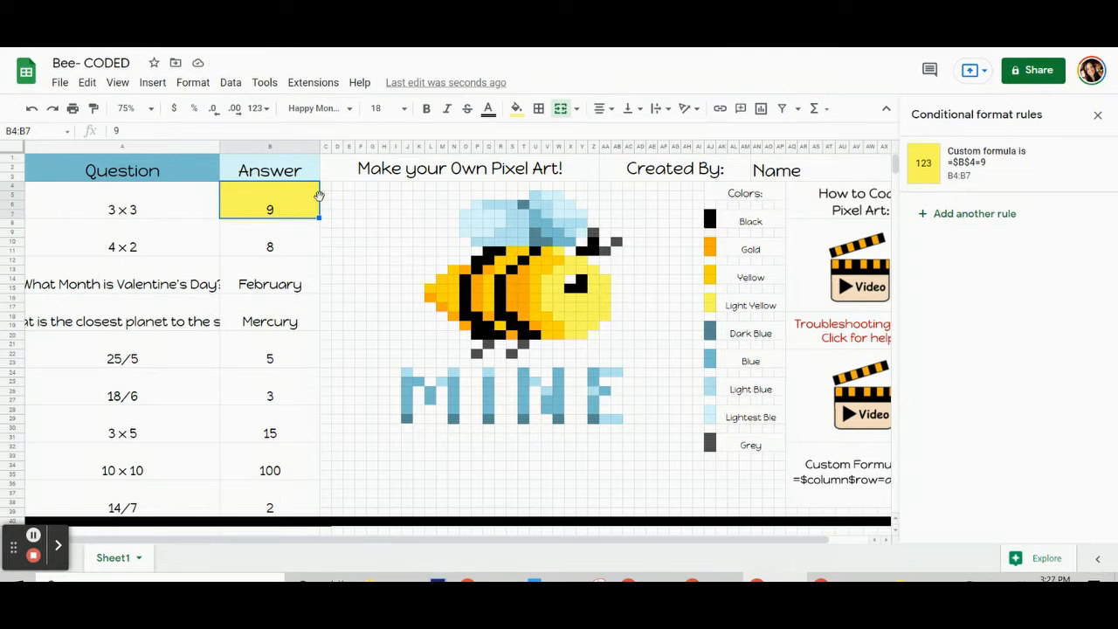
Open the 3 x 3 rule's data range selection and move its dialog clear of the bee drawing
{"action": "left_click", "coordinate": [263, 204]}
{"action": "left_click", "coordinate": [969, 177]}
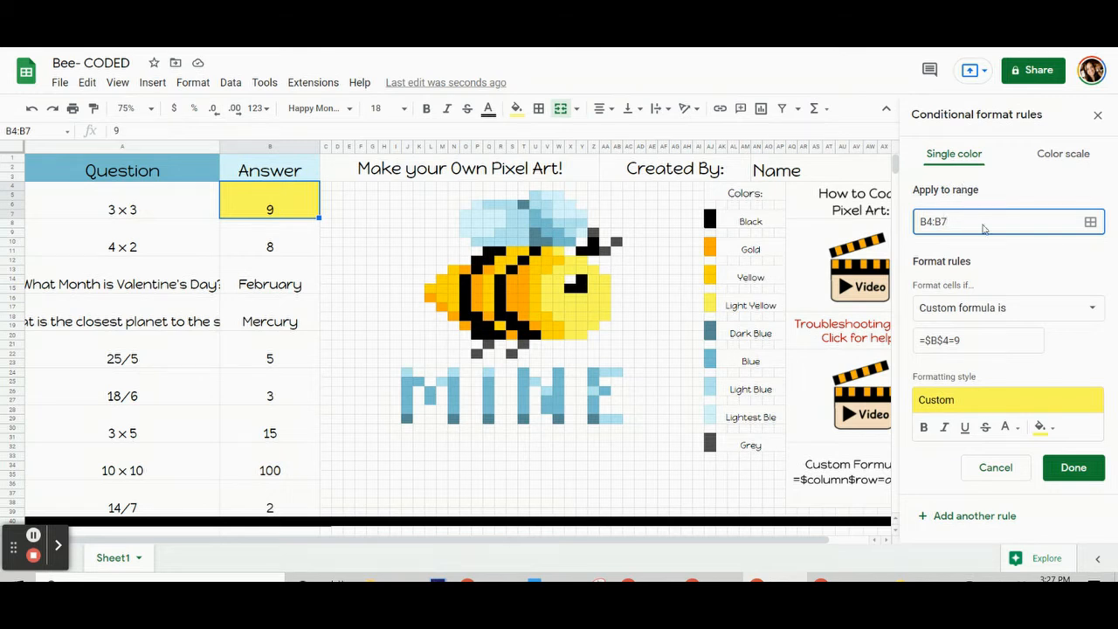
{"action": "double_click", "coordinate": [980, 225]}
{"action": "left_click", "coordinate": [1040, 225]}
{"action": "left_click", "coordinate": [1090, 224]}
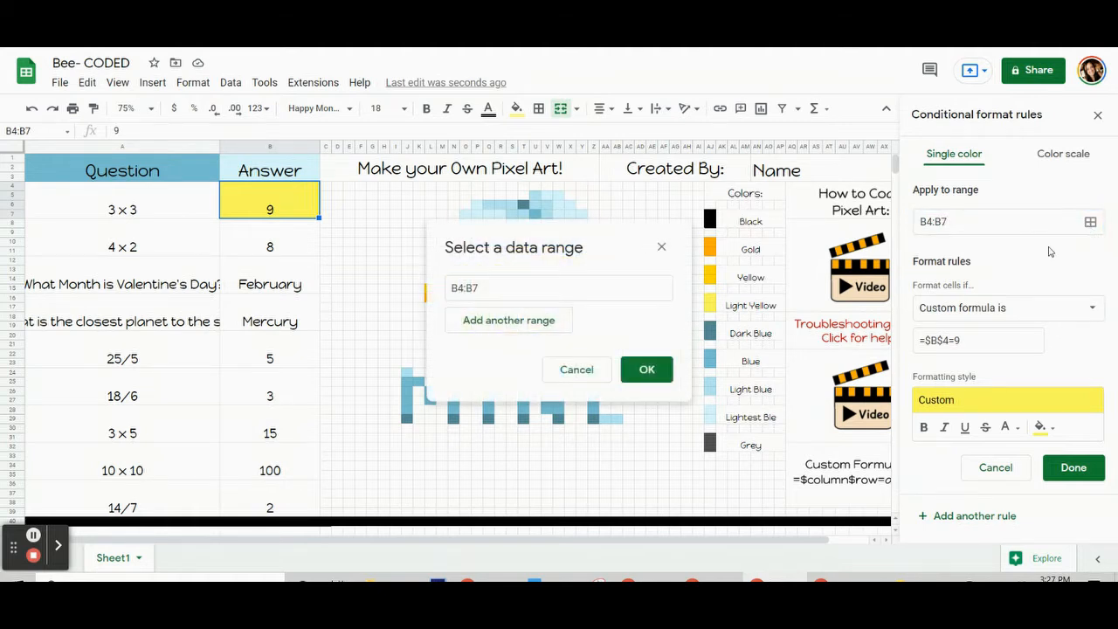
{"action": "left_click_drag", "start_coordinate": [581, 251], "coordinate": [169, 151]}
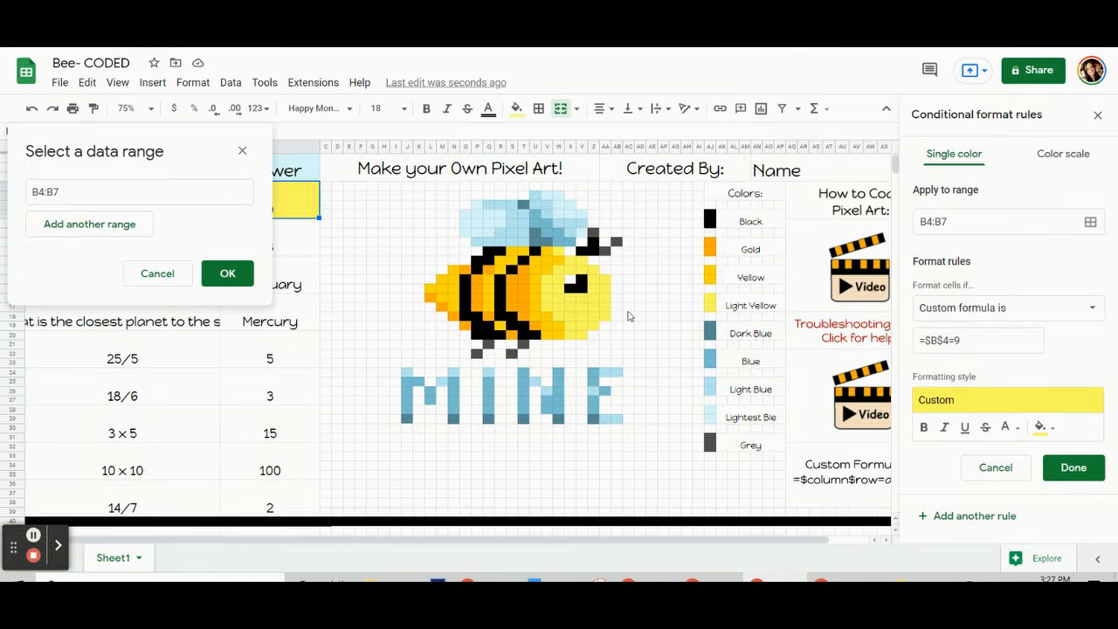
Add the light yellow face pixels W11, X12:Y12, W13:Z13, V14:W14, V15:W15, V16:W16, V17:W17 and W18 to the rule's ranges
{"action": "left_click", "coordinate": [559, 251], "text": "ctrl"}
{"action": "mouse_move", "coordinate": [570, 260]}
{"action": "left_mouse_down"}
{"action": "mouse_move", "coordinate": [581, 261]}
{"action": "mouse_move", "coordinate": [560, 271]}
{"action": "left_mouse_up"}
{"action": "left_click", "coordinate": [581, 269], "text": "ctrl"}
{"action": "left_click", "coordinate": [595, 271], "text": "ctrl"}
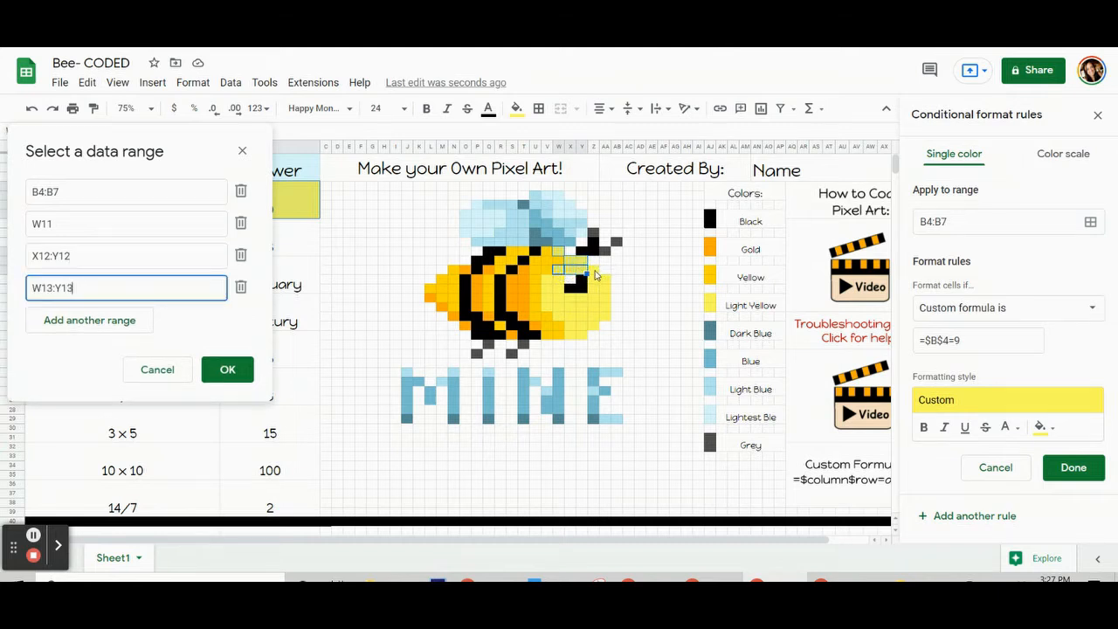
{"action": "left_click_drag", "start_coordinate": [547, 278], "coordinate": [561, 314]}
{"action": "left_click", "coordinate": [549, 288], "text": "ctrl"}
{"action": "left_click", "coordinate": [548, 306], "text": "ctrl"}
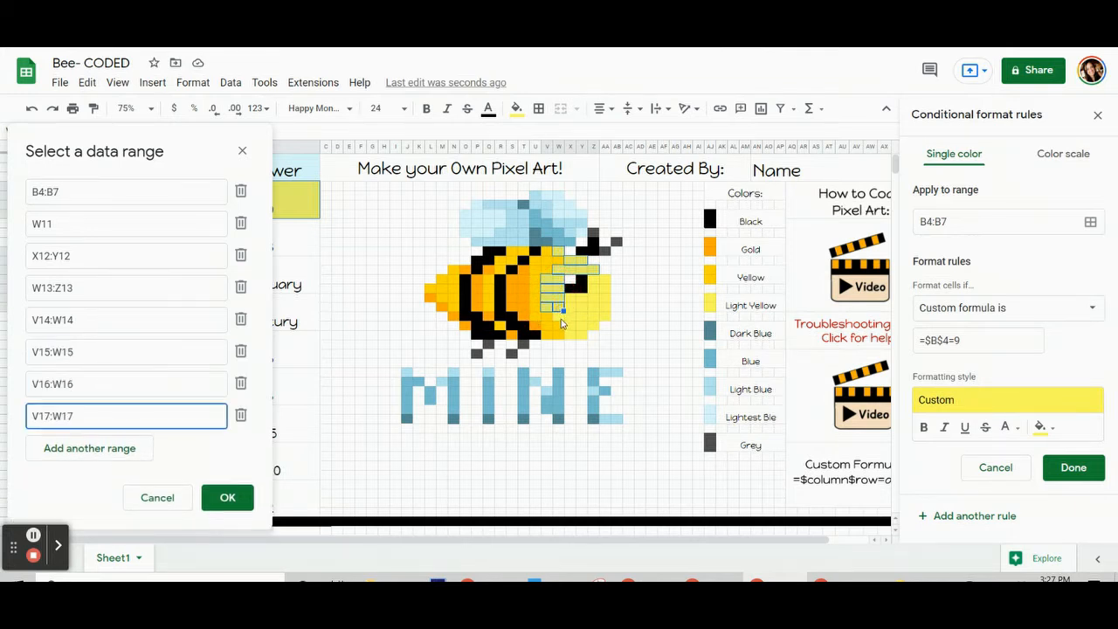
{"action": "left_click", "coordinate": [560, 315], "text": "ctrl"}
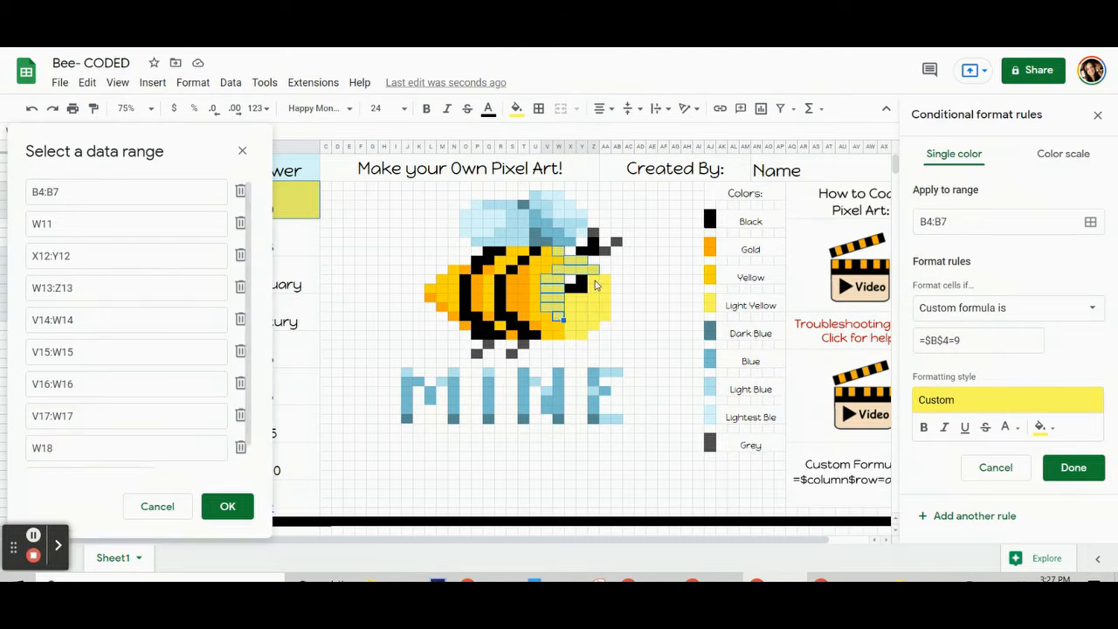
Add the light yellow pixels beyond the eye, Z14:AA14, Z15:AA15, Z16:AA16 and Z17:AA17, to the rule's ranges
{"action": "left_click", "coordinate": [599, 283], "text": "ctrl"}
{"action": "left_click_drag", "start_coordinate": [599, 283], "coordinate": [608, 284]}
{"action": "left_click", "coordinate": [607, 290], "text": "ctrl"}
{"action": "left_click", "coordinate": [601, 300], "text": "ctrl"}
{"action": "left_click", "coordinate": [604, 311], "text": "ctrl"}
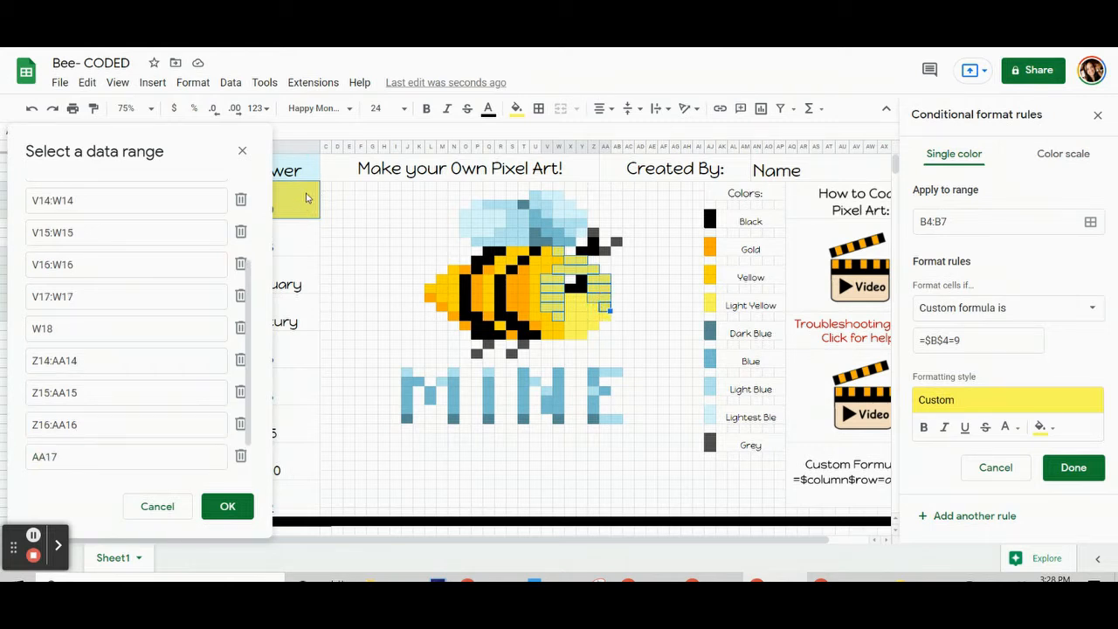
{"action": "left_click", "coordinate": [593, 314], "text": "shift"}
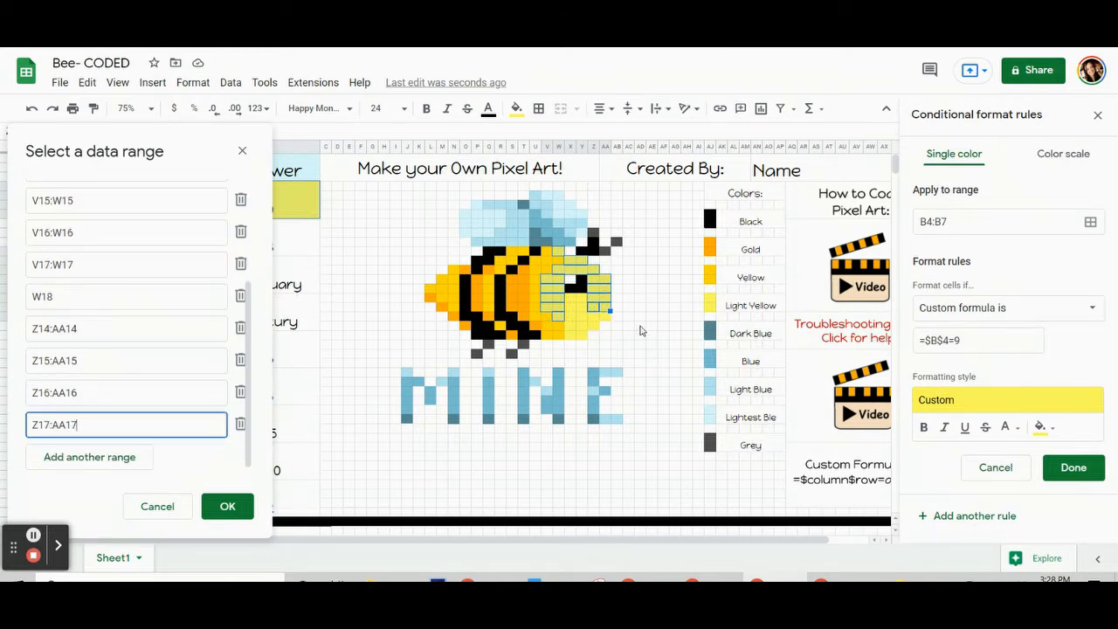
Add the remaining light yellow pixels X16:Y20, Z18:Z19 and AA18, accept the ranges and save the rule
{"action": "left_click", "coordinate": [453, 289], "text": "ctrl"}
{"action": "left_click", "coordinate": [572, 303]}
{"action": "left_click_drag", "start_coordinate": [572, 303], "coordinate": [584, 342]}
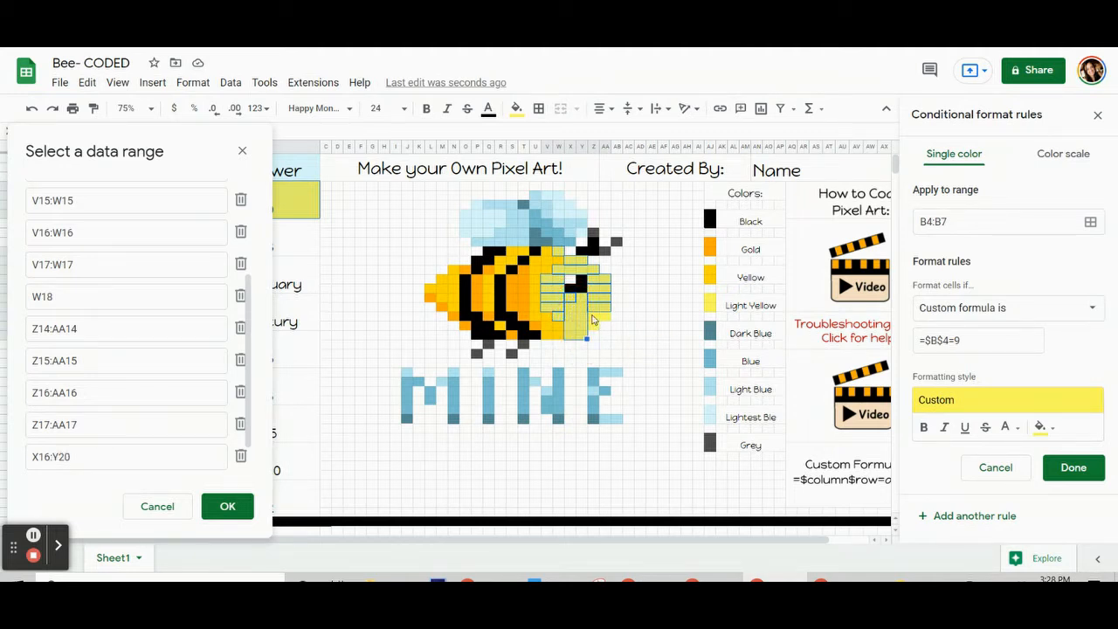
{"action": "left_click", "coordinate": [594, 327]}
{"action": "left_click_drag", "start_coordinate": [598, 331], "coordinate": [611, 319]}
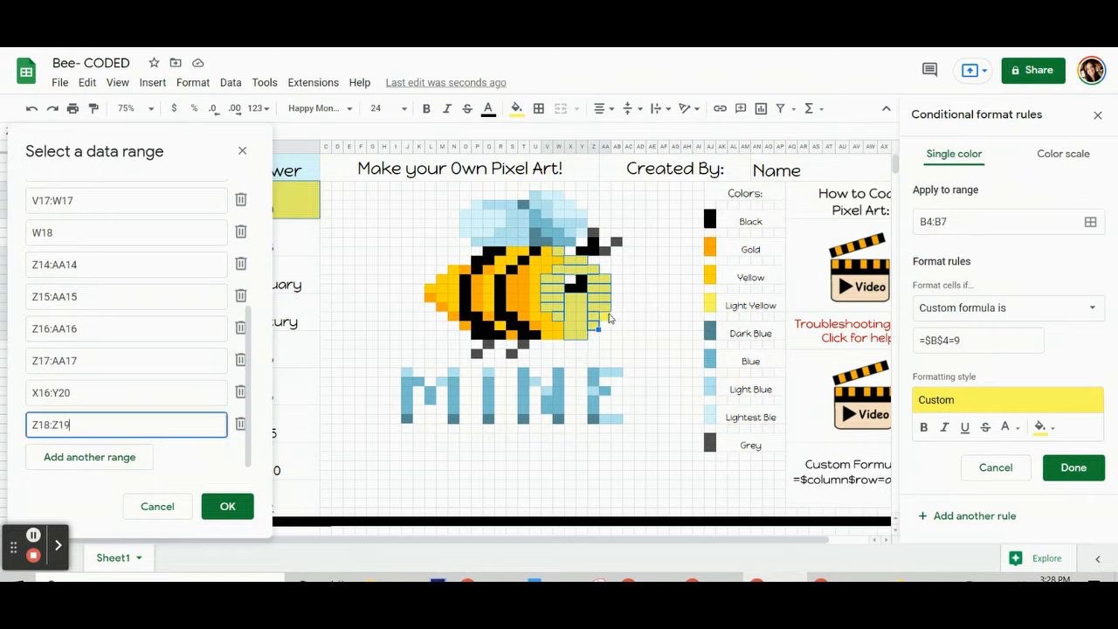
{"action": "left_click", "coordinate": [606, 320]}
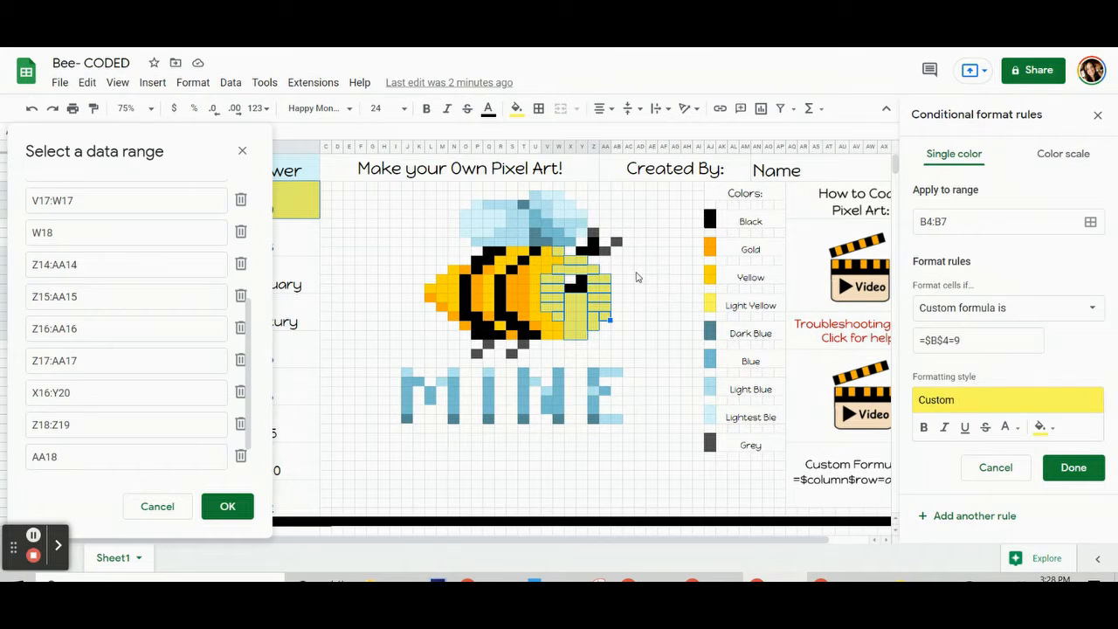
{"action": "left_click", "coordinate": [243, 506]}
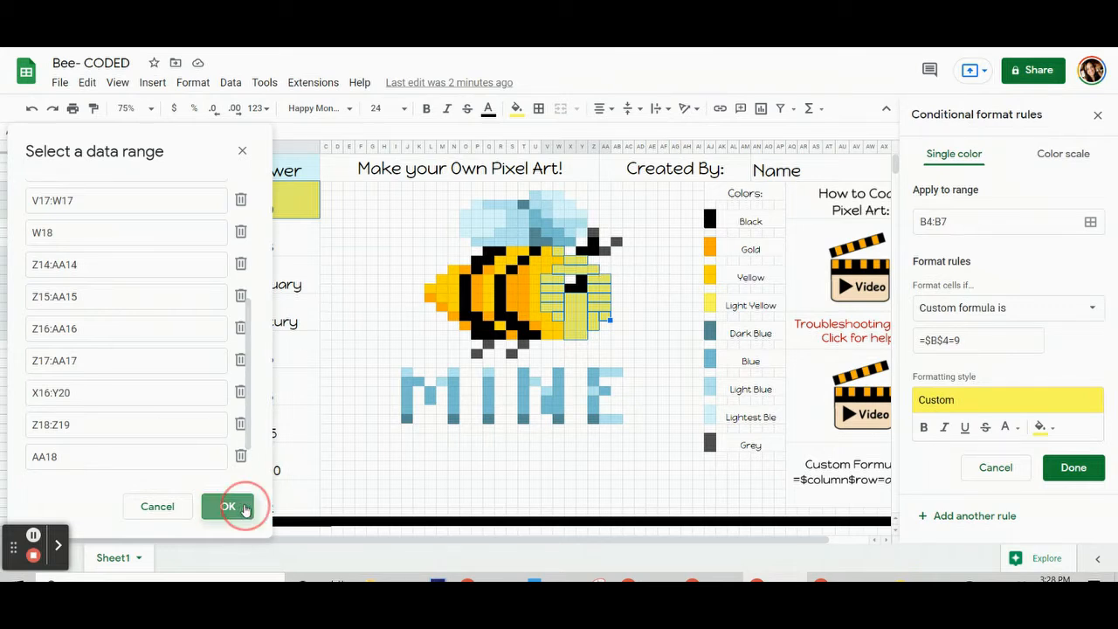
{"action": "left_click", "coordinate": [1073, 468]}
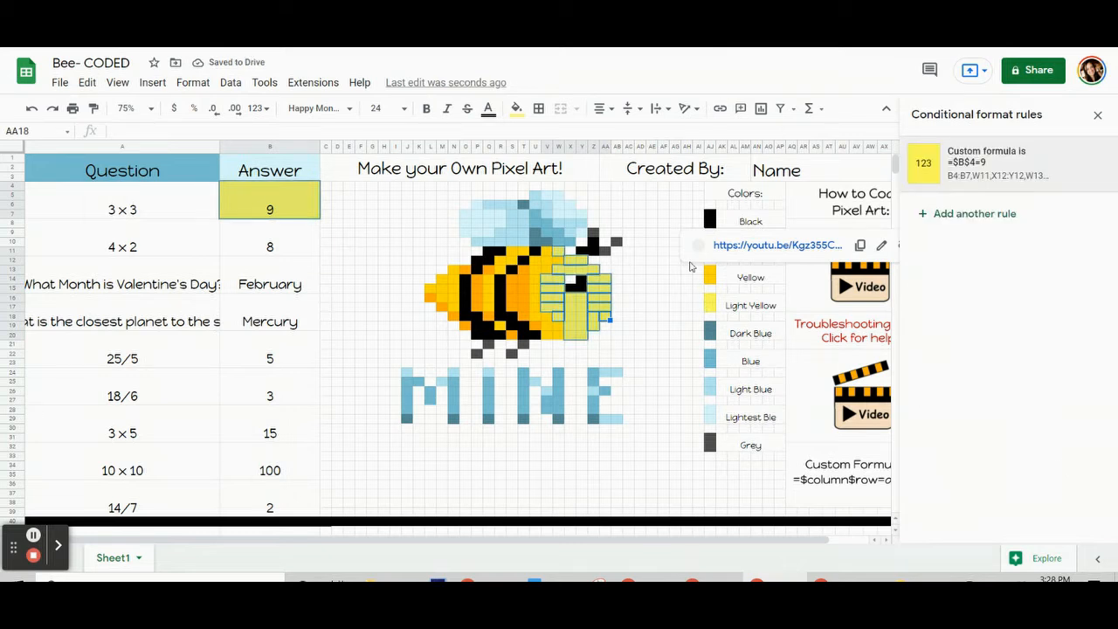
Reset the base fill colour of the selected light yellow pixels so only the conditional rule colours them
{"action": "left_click", "coordinate": [515, 111]}
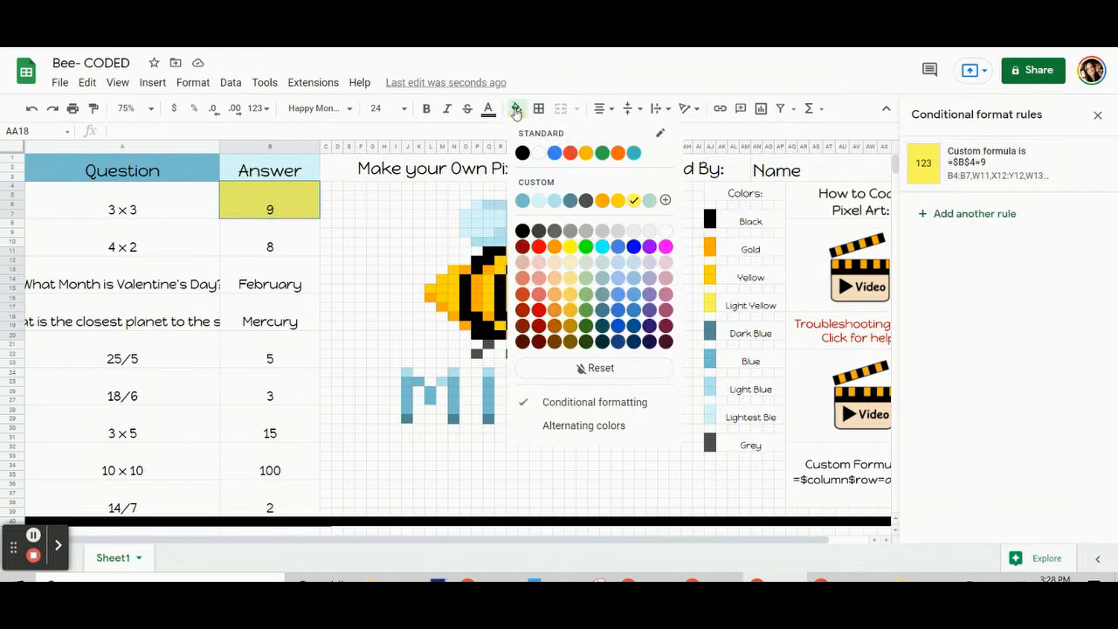
{"action": "left_click", "coordinate": [566, 376]}
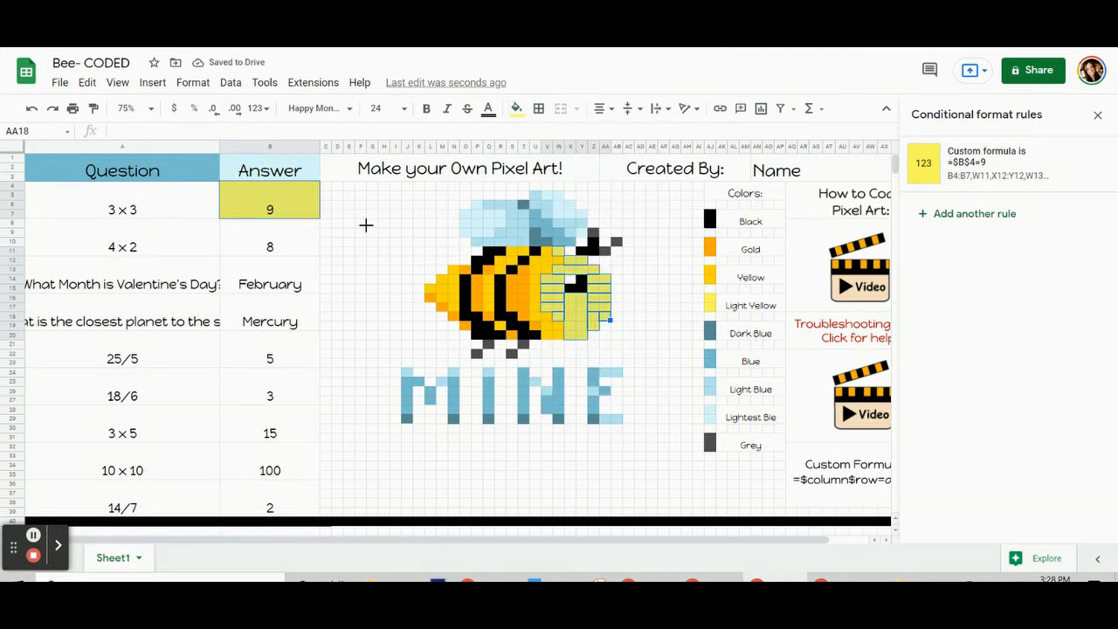
Test the face pixels' colour reveal by deleting the 3 x 3 answer and entering 9 again
{"action": "left_click", "coordinate": [293, 213]}
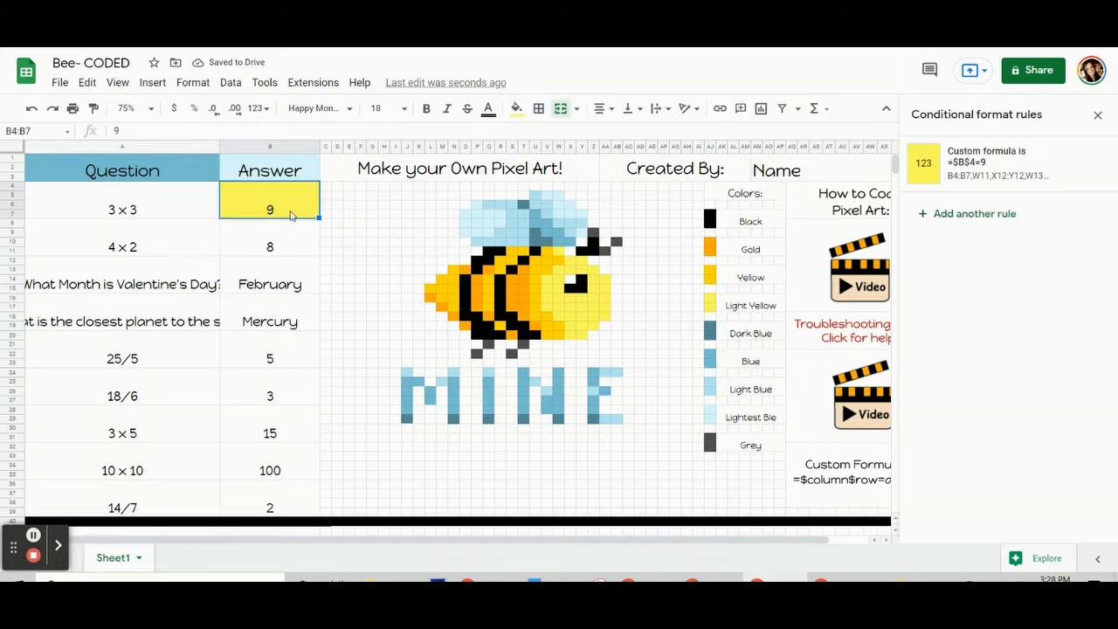
{"action": "key", "text": "Delete"}
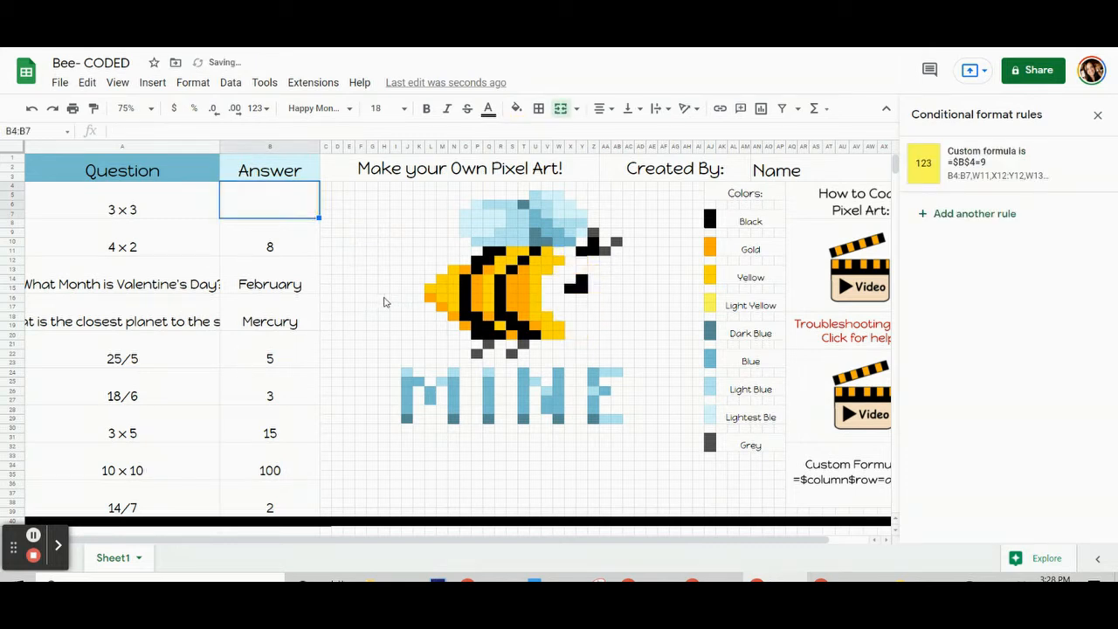
{"action": "type", "text": "9"}
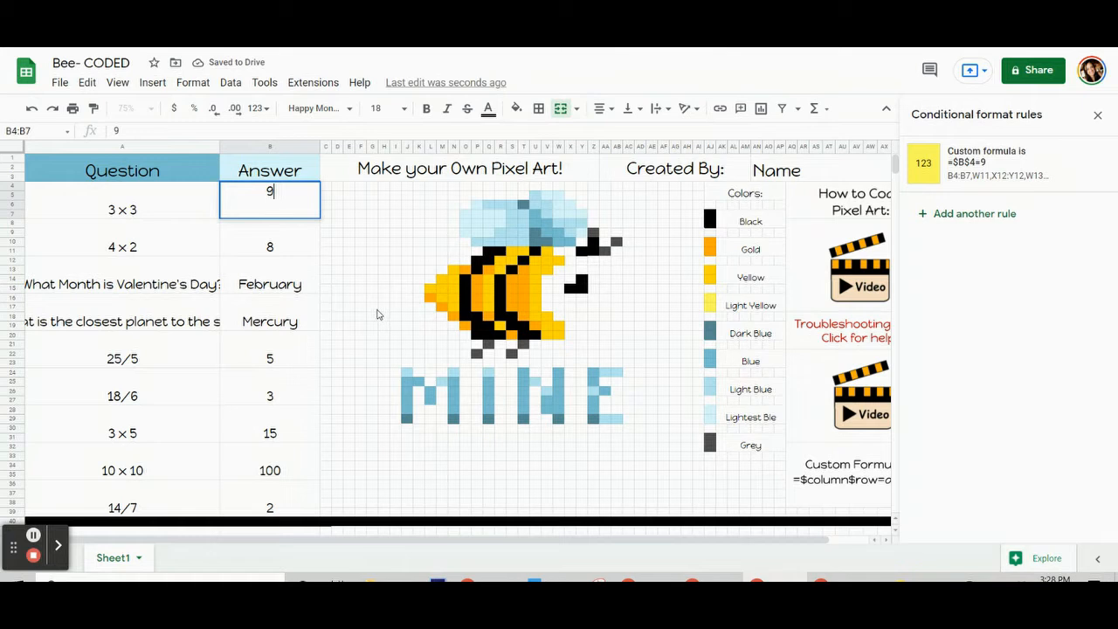
{"action": "left_click", "coordinate": [318, 308]}
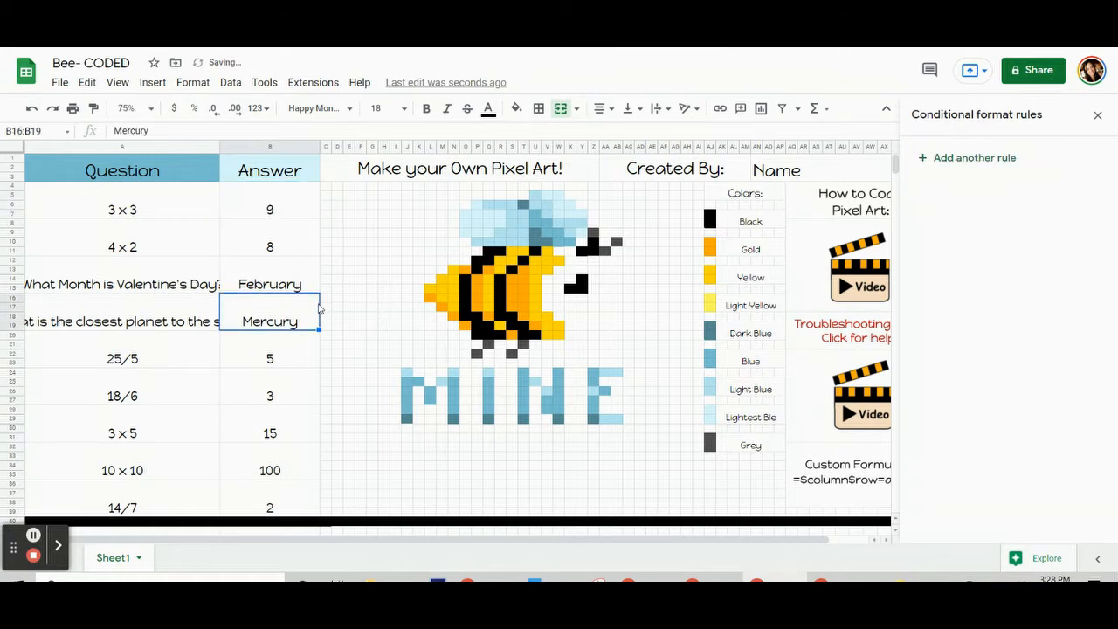
{"action": "left_click", "coordinate": [284, 196]}
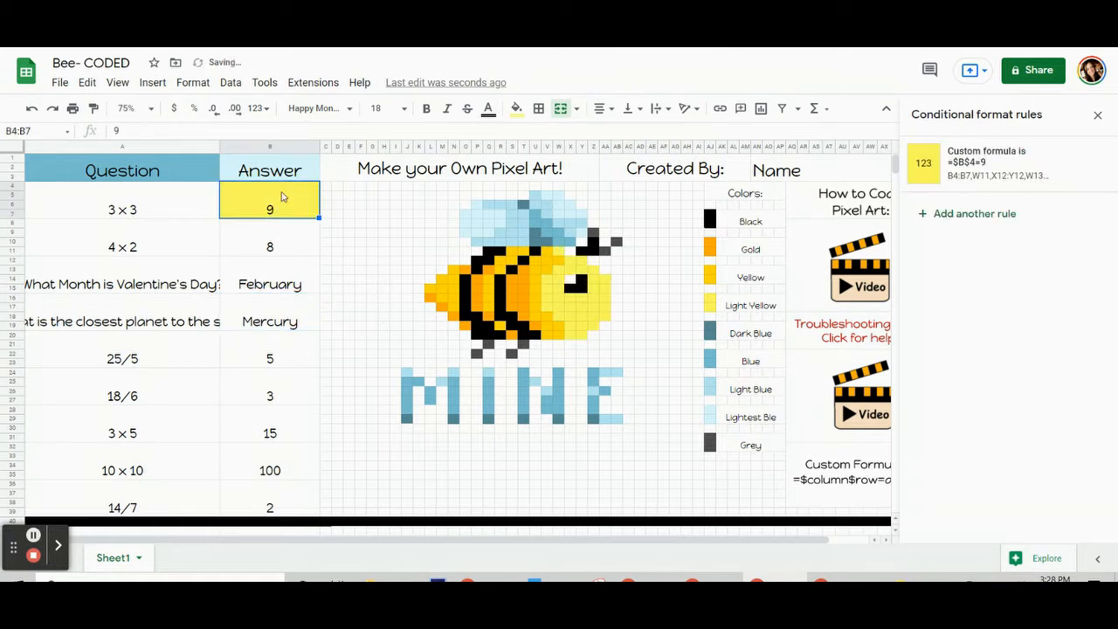
Clear the 3 x 3 answer and select the 4 x 2 answer cell (B8:B11)
{"action": "left_click", "coordinate": [274, 212]}
{"action": "key", "text": "Delete"}
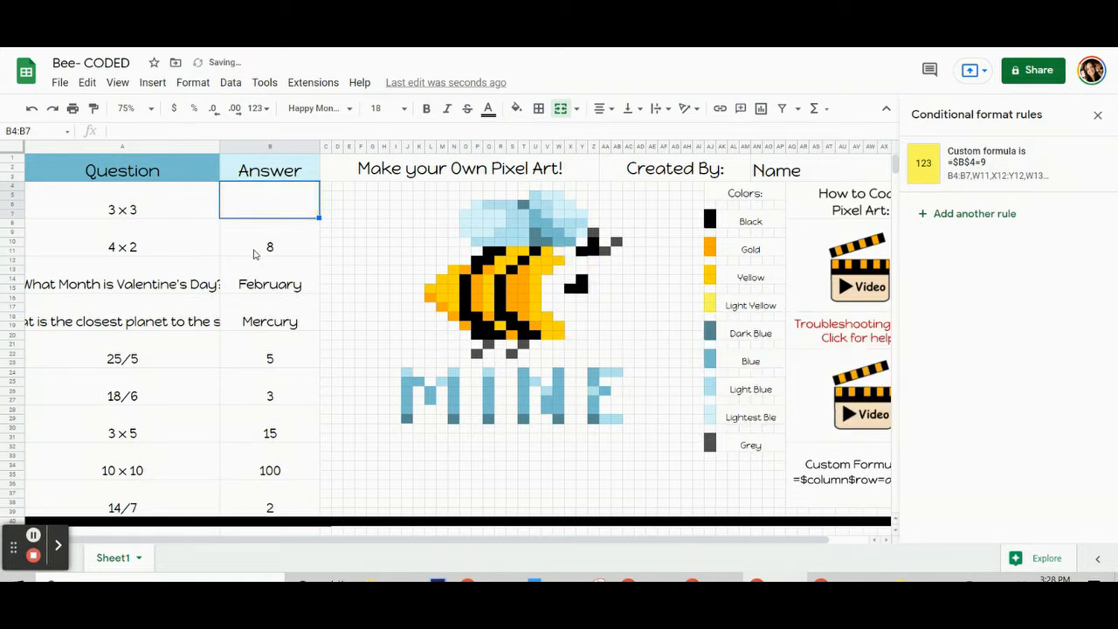
{"action": "left_click", "coordinate": [256, 252]}
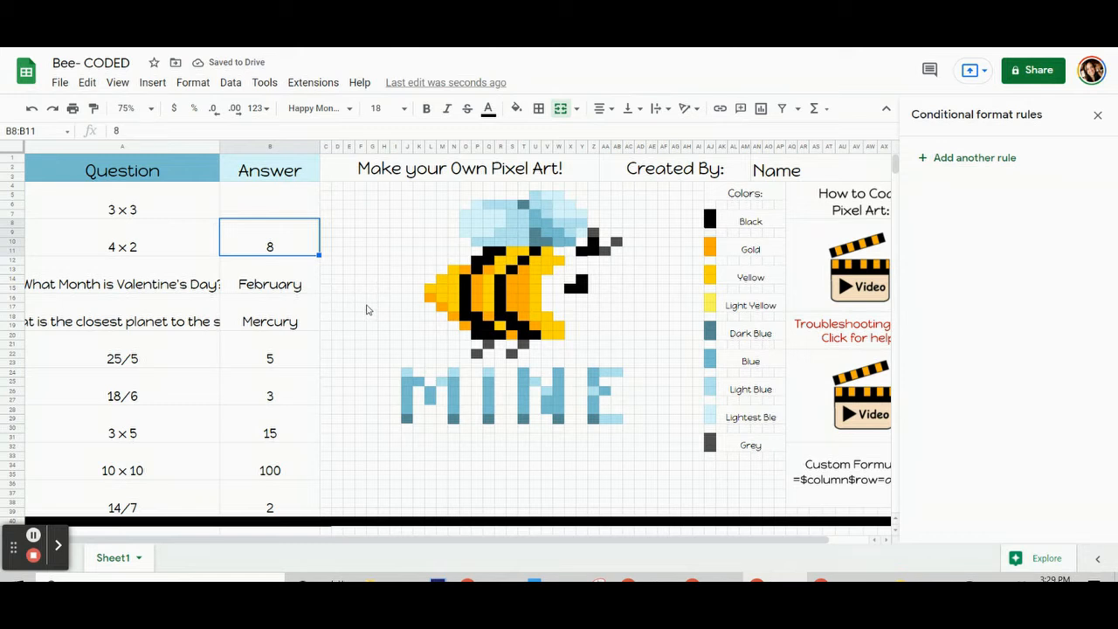
{"action": "left_click", "coordinate": [282, 231]}
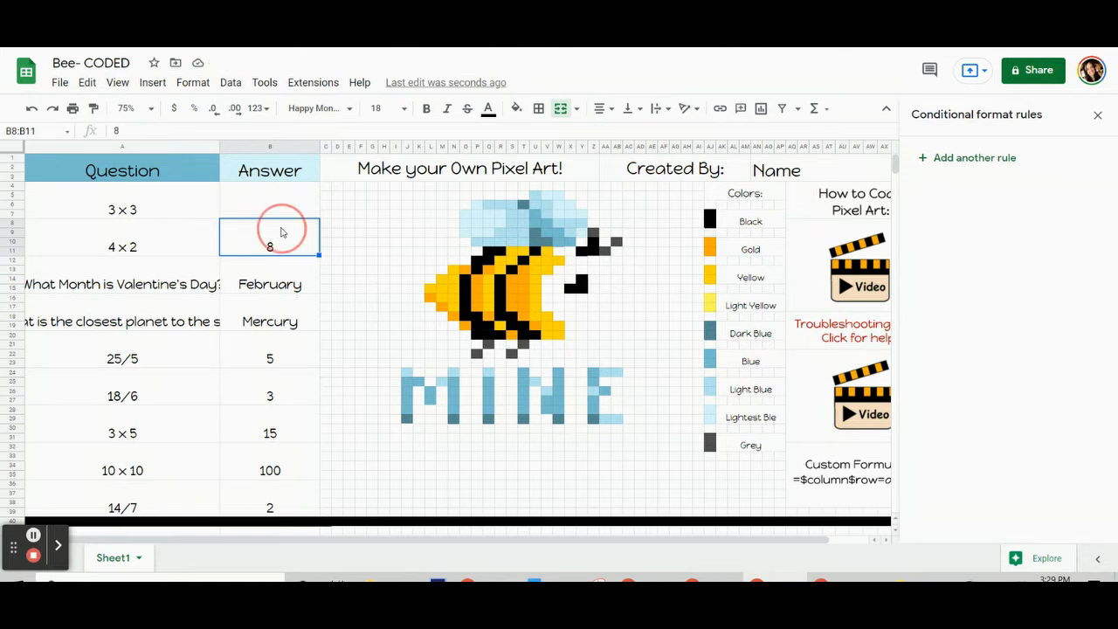
{"action": "left_click", "coordinate": [283, 238]}
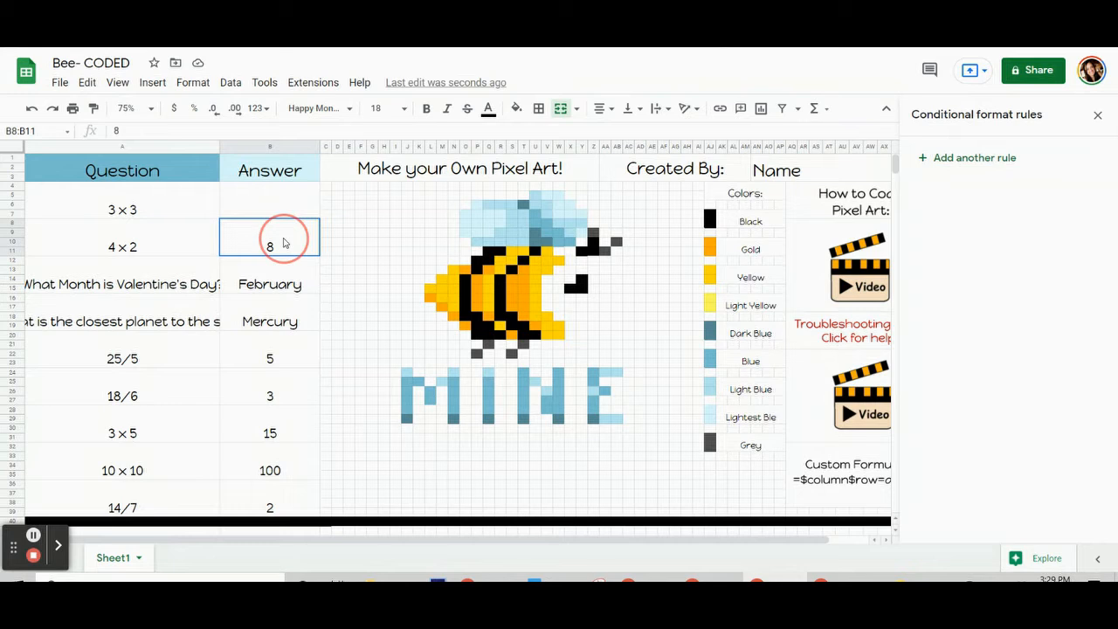
Add a conditional format rule for B8:B11 whose fill is the same custom dark grey as the bee's feet pixels
{"action": "left_click", "coordinate": [974, 160]}
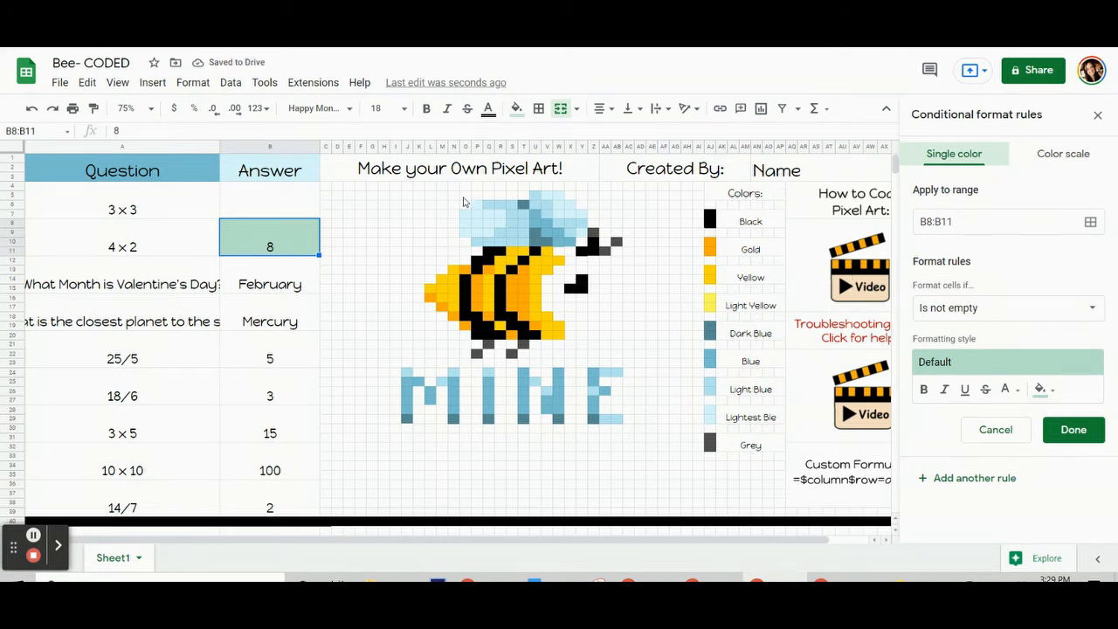
{"action": "left_click", "coordinate": [1044, 391]}
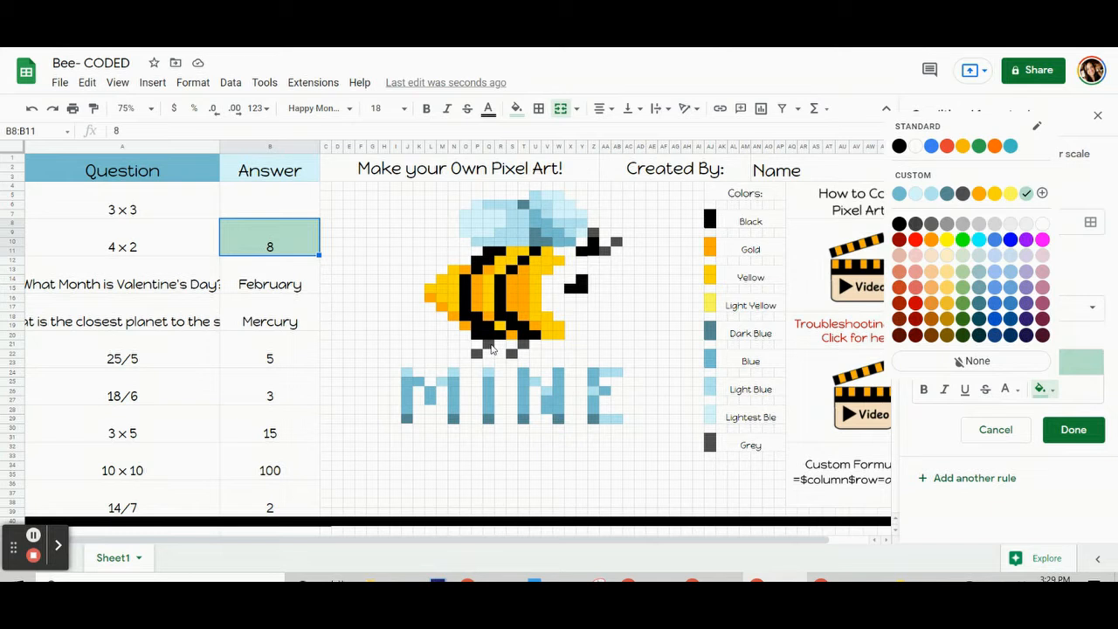
{"action": "left_click", "coordinate": [492, 349]}
{"action": "left_click", "coordinate": [517, 108]}
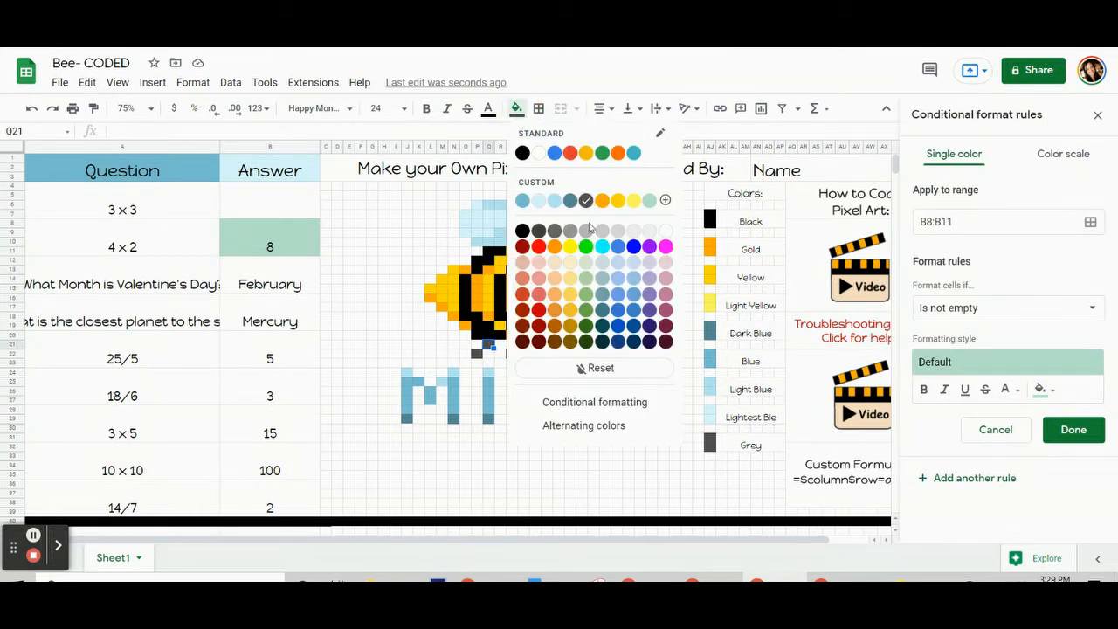
{"action": "left_click", "coordinate": [302, 227]}
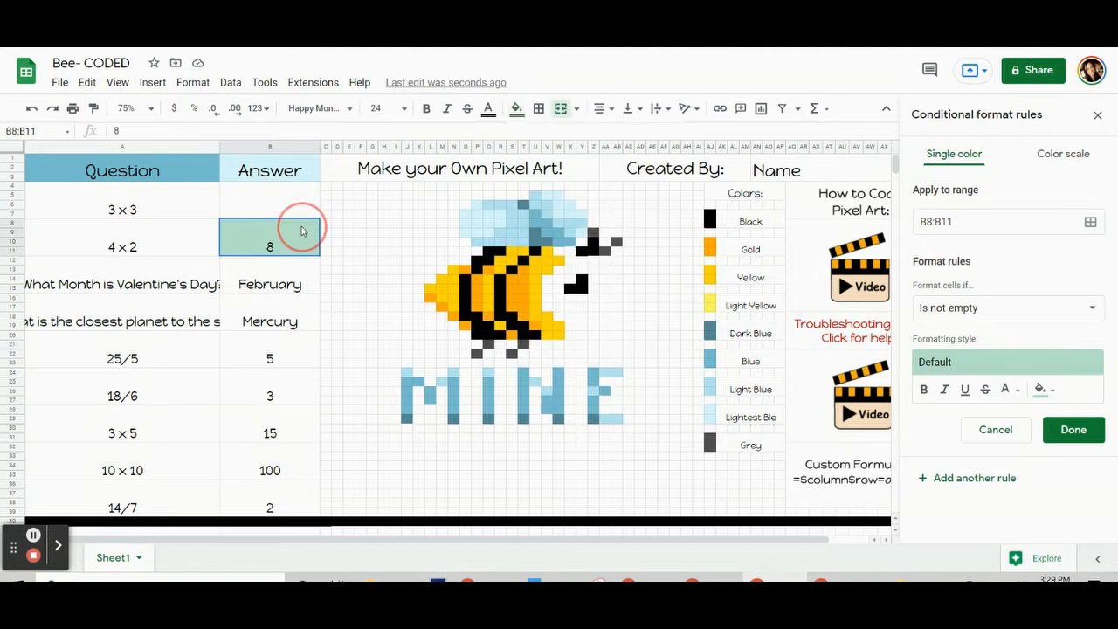
{"action": "left_click", "coordinate": [1040, 390]}
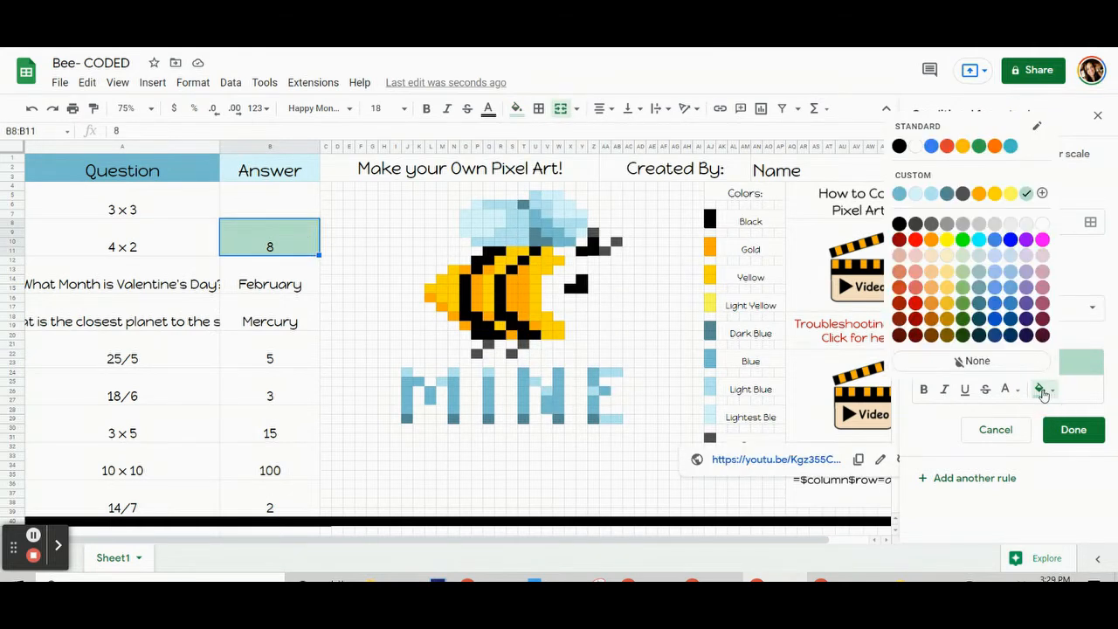
{"action": "left_click", "coordinate": [962, 194]}
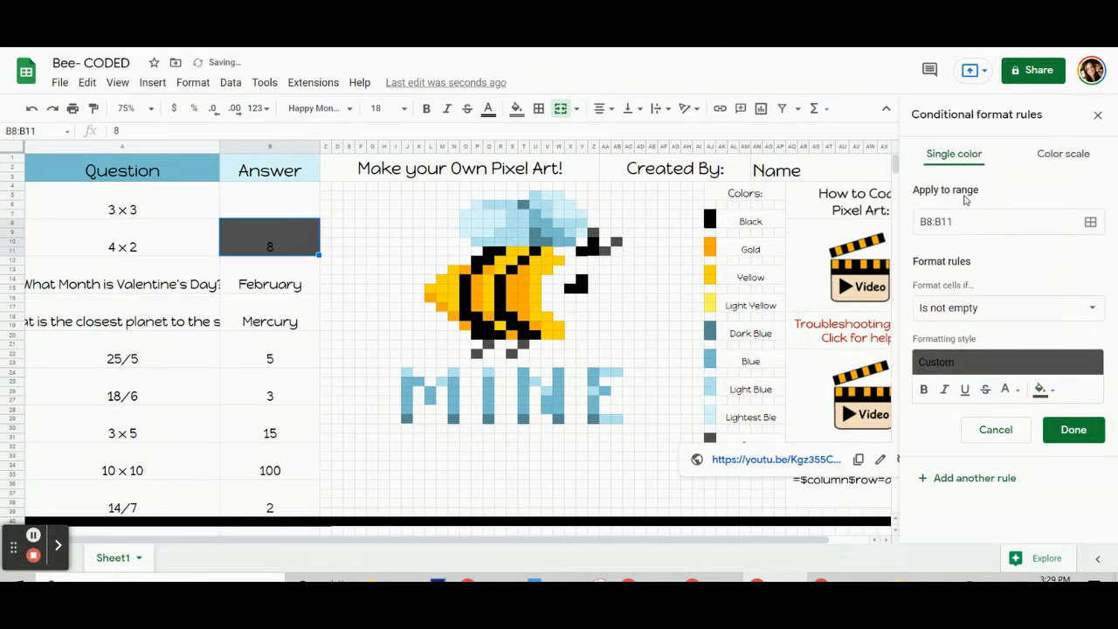
Make the 4 x 2 rule depend on the custom formula =$b$8=8
{"action": "left_click", "coordinate": [979, 315]}
{"action": "scroll", "coordinate": [981, 428], "scroll_direction": "down", "scroll_amount": 4}
{"action": "scroll", "coordinate": [981, 476], "scroll_direction": "down", "scroll_amount": 1}
{"action": "left_click", "coordinate": [960, 542]}
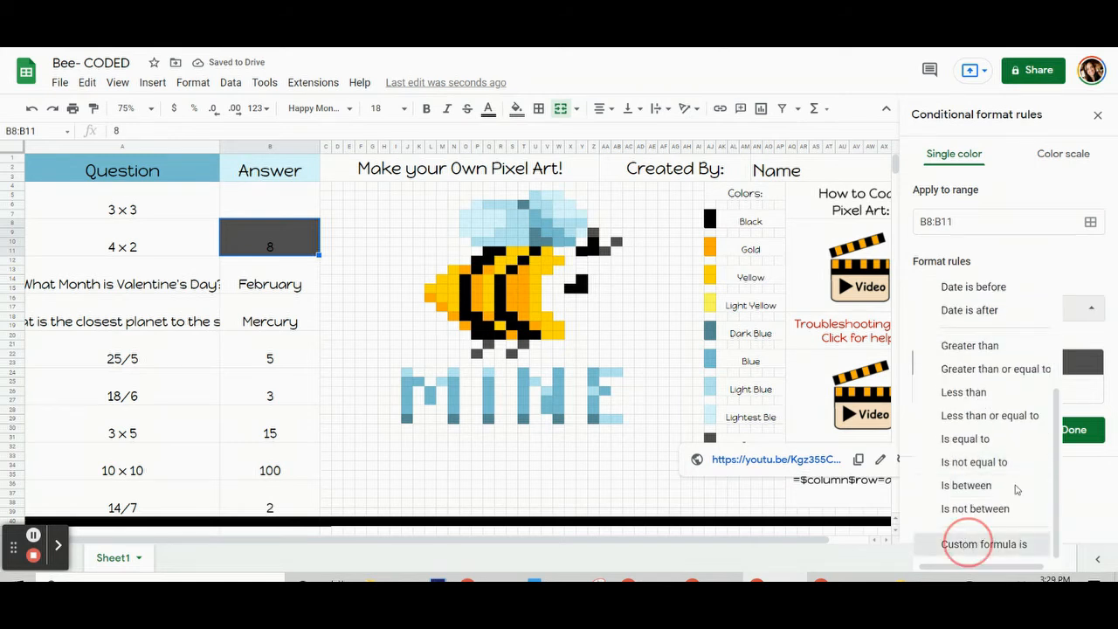
{"action": "left_click", "coordinate": [979, 340]}
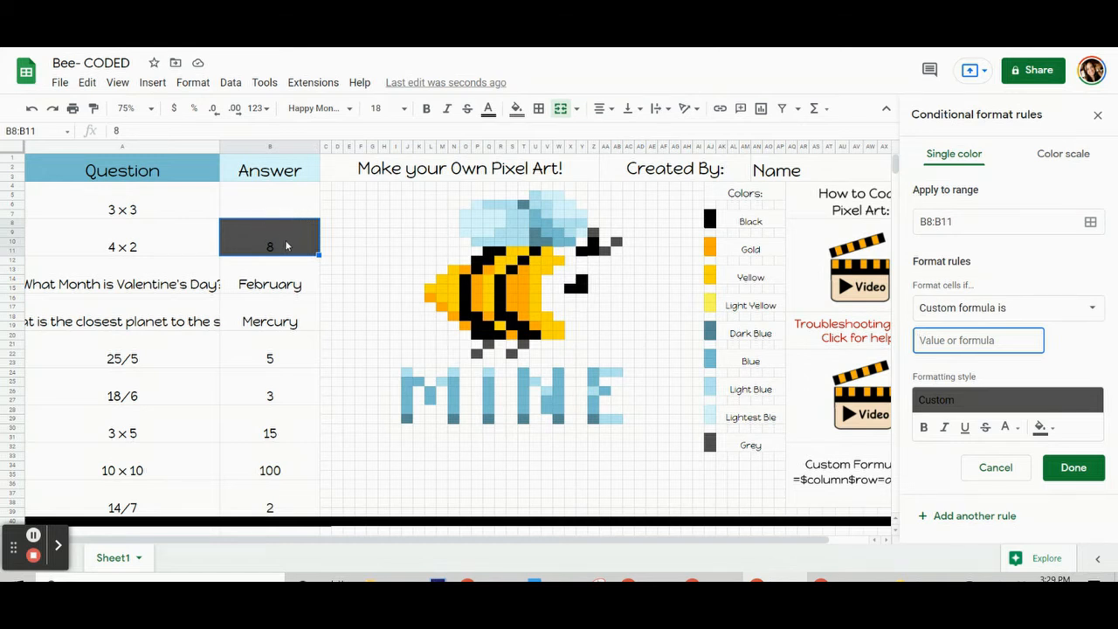
{"action": "type", "text": "=$b$8=8"}
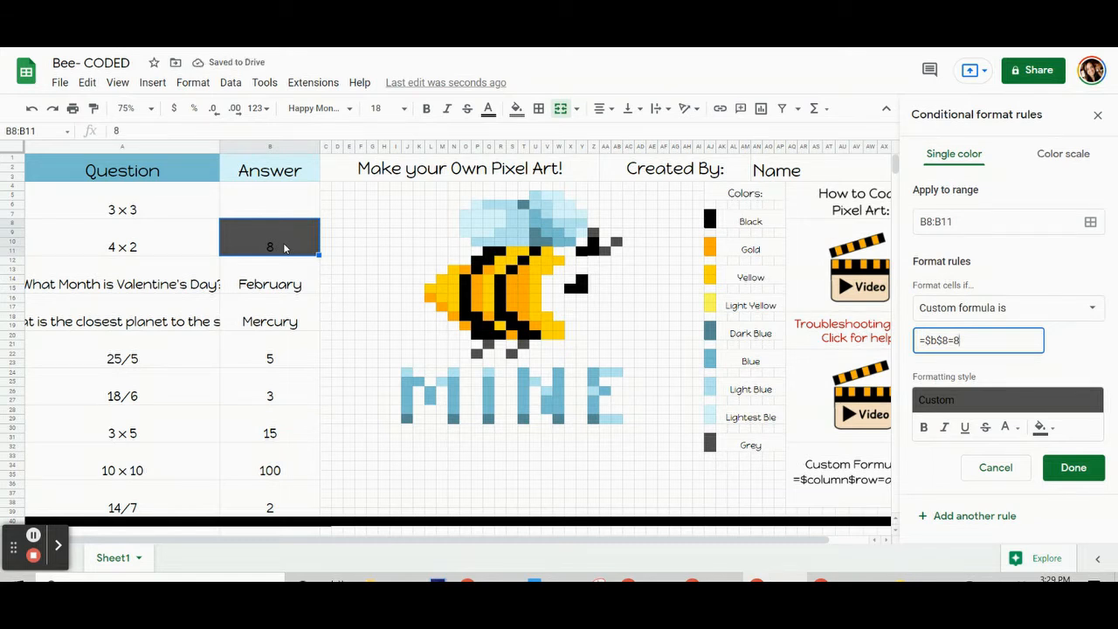
Extend the grey rule's range with the antenna and feet pixels Z9, AA11, AB10, T21, S22, Q21 and P22
{"action": "left_click", "coordinate": [1089, 222]}
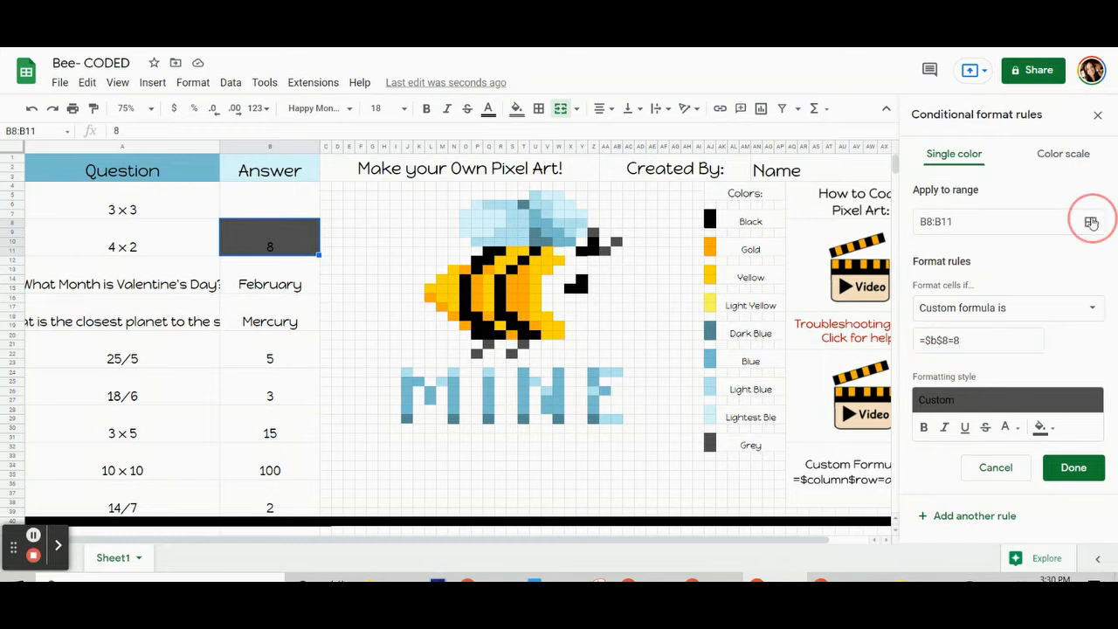
{"action": "left_click_drag", "start_coordinate": [633, 239], "coordinate": [155, 254]}
{"action": "left_click", "coordinate": [596, 240], "text": "ctrl"}
{"action": "left_click", "coordinate": [614, 248], "text": "ctrl"}
{"action": "left_click", "coordinate": [616, 242], "text": "ctrl"}
{"action": "left_click", "coordinate": [522, 343], "text": "ctrl"}
{"action": "left_click", "coordinate": [512, 353], "text": "ctrl"}
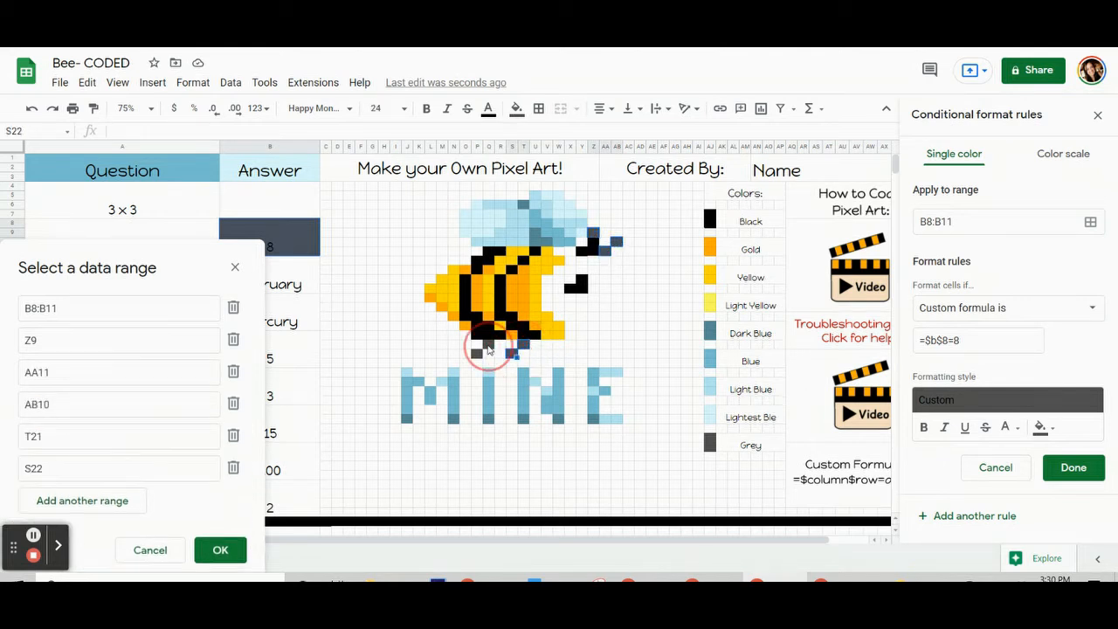
{"action": "left_click", "coordinate": [490, 344], "text": "ctrl"}
{"action": "left_click", "coordinate": [479, 353], "text": "ctrl"}
Accept the selected grey pixel ranges and save the conditional format rule
{"action": "left_click_drag", "start_coordinate": [126, 258], "coordinate": [92, 145]}
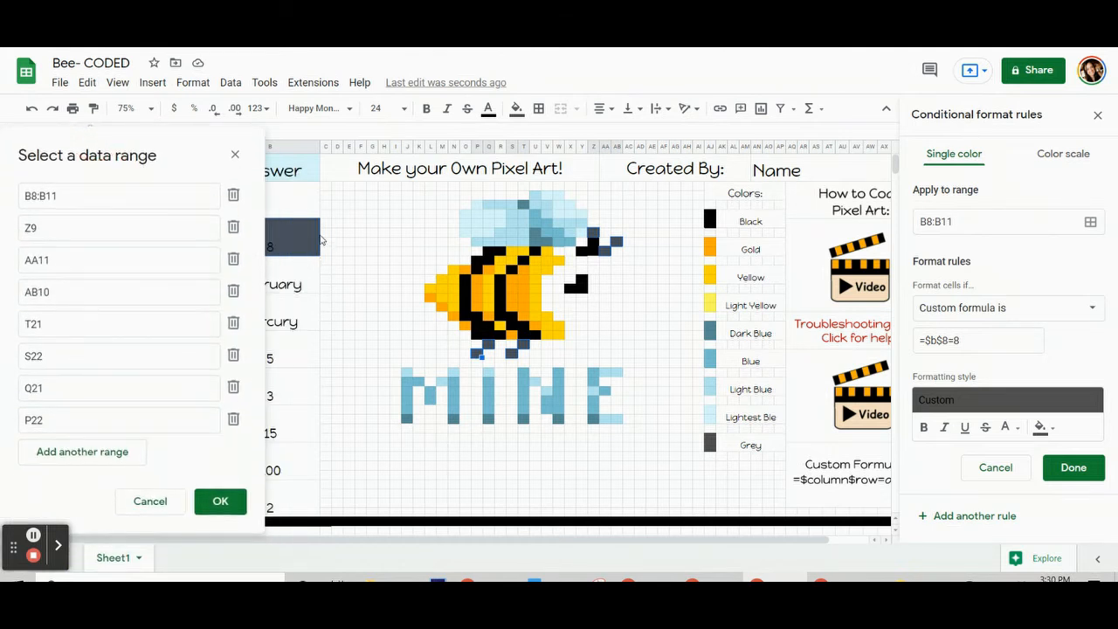
{"action": "left_click_drag", "start_coordinate": [191, 148], "coordinate": [194, 55]}
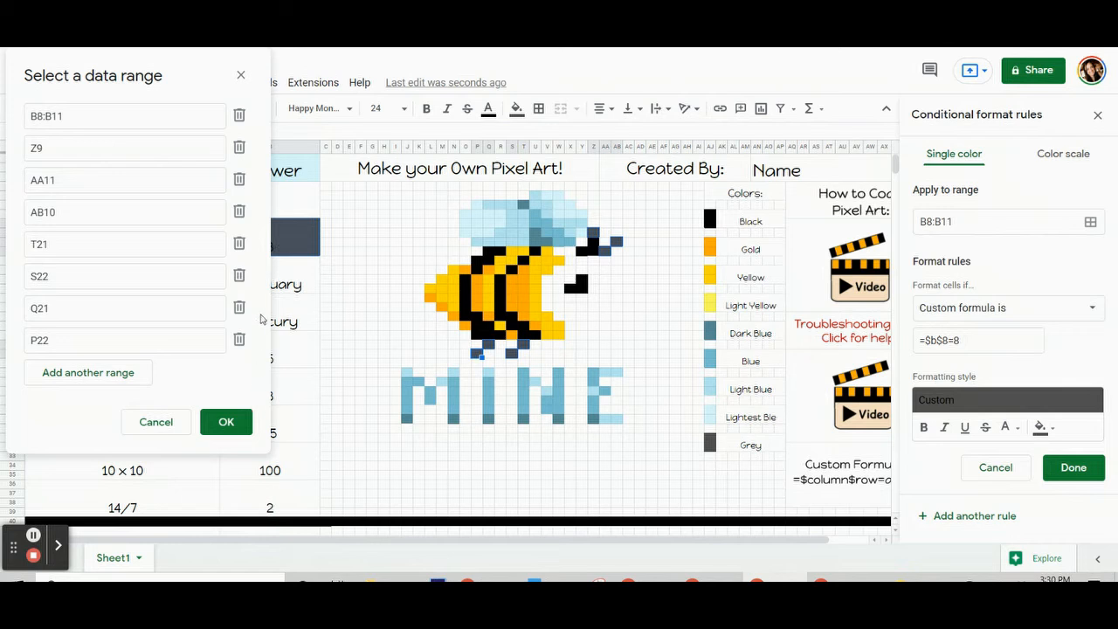
{"action": "left_click", "coordinate": [225, 421]}
{"action": "left_click", "coordinate": [1091, 471]}
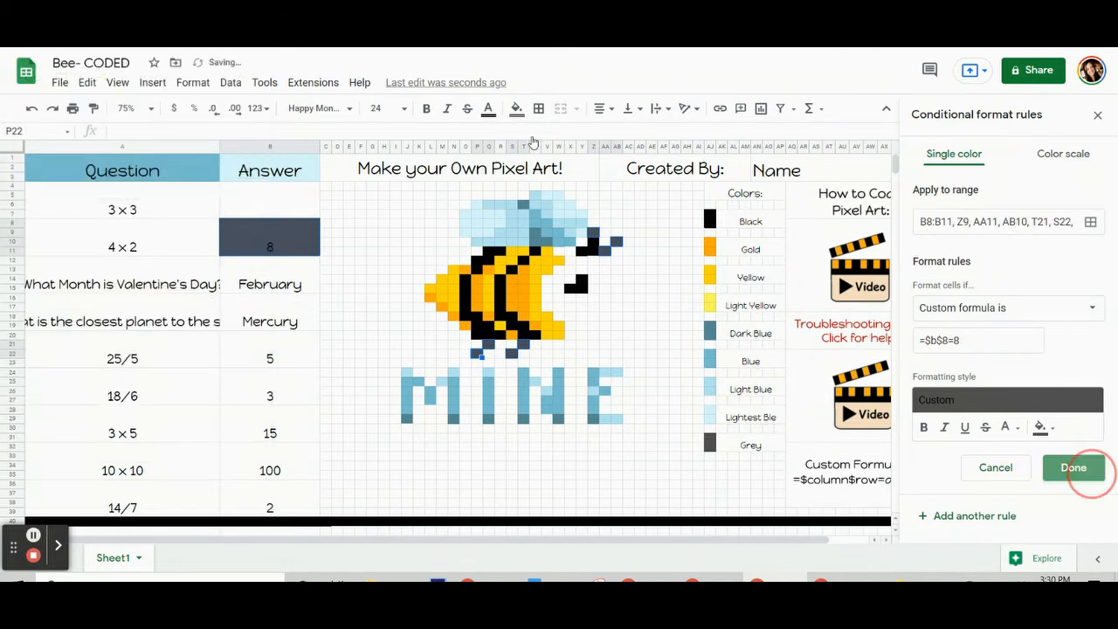
Reset the base fill colour of the selected grey pixels so only the conditional rule colours them
{"action": "left_click", "coordinate": [516, 108]}
{"action": "left_click", "coordinate": [576, 368]}
{"action": "left_click", "coordinate": [394, 325]}
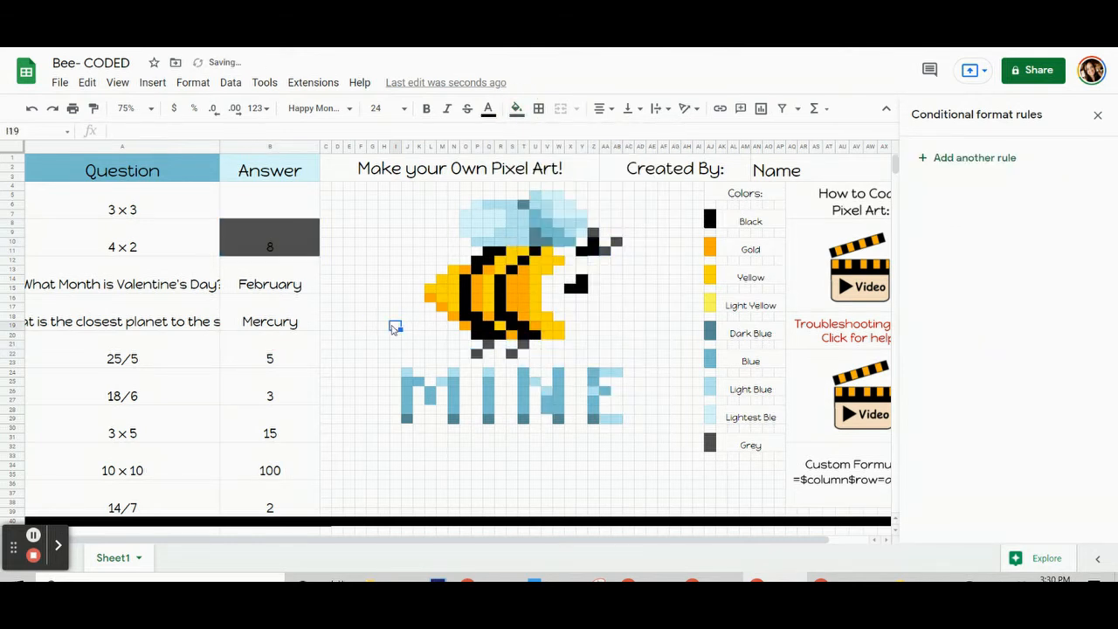
Test the colour reveal by entering 9 as the 3 x 3 answer and 8 as the 4 x 2 answer
{"action": "left_click", "coordinate": [302, 190]}
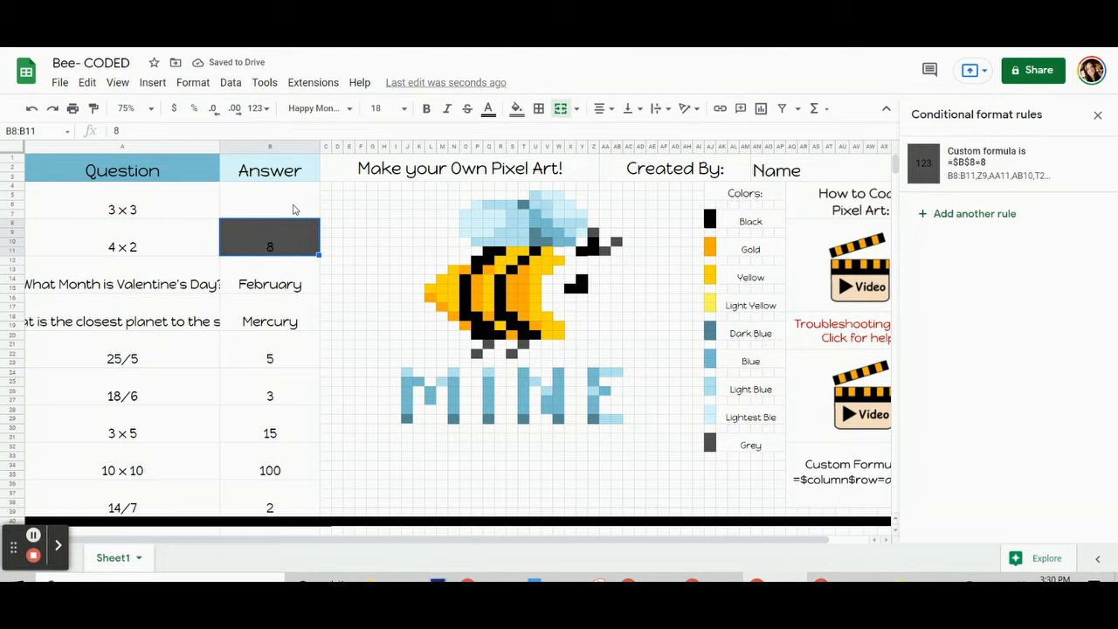
{"action": "type", "text": "9"}
{"action": "key", "text": "Return"}
{"action": "type", "text": "8"}
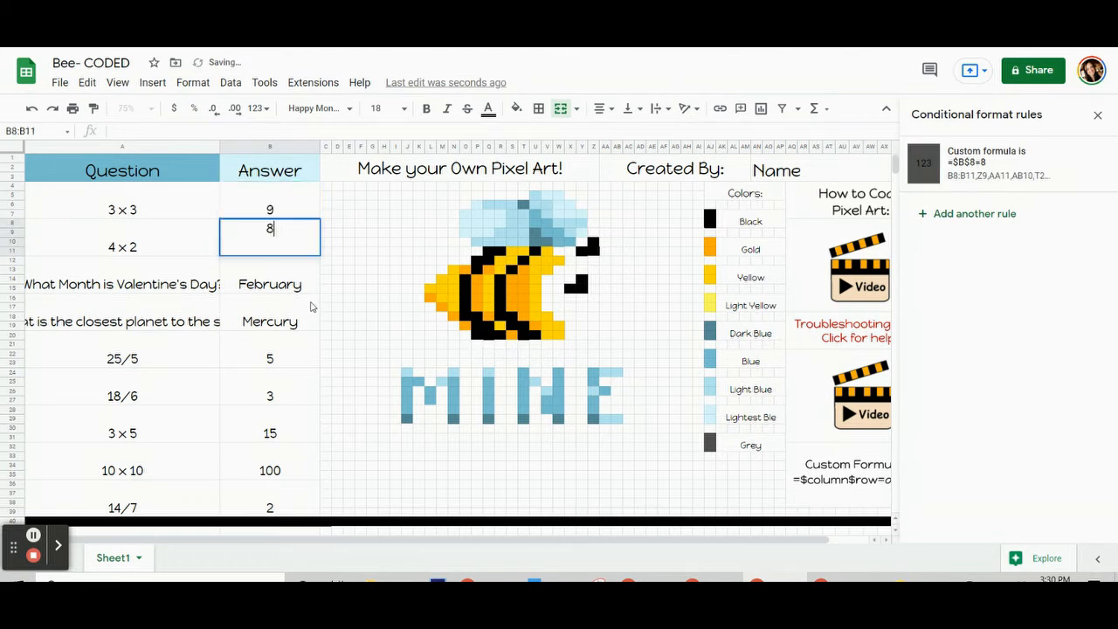
{"action": "left_click", "coordinate": [299, 326]}
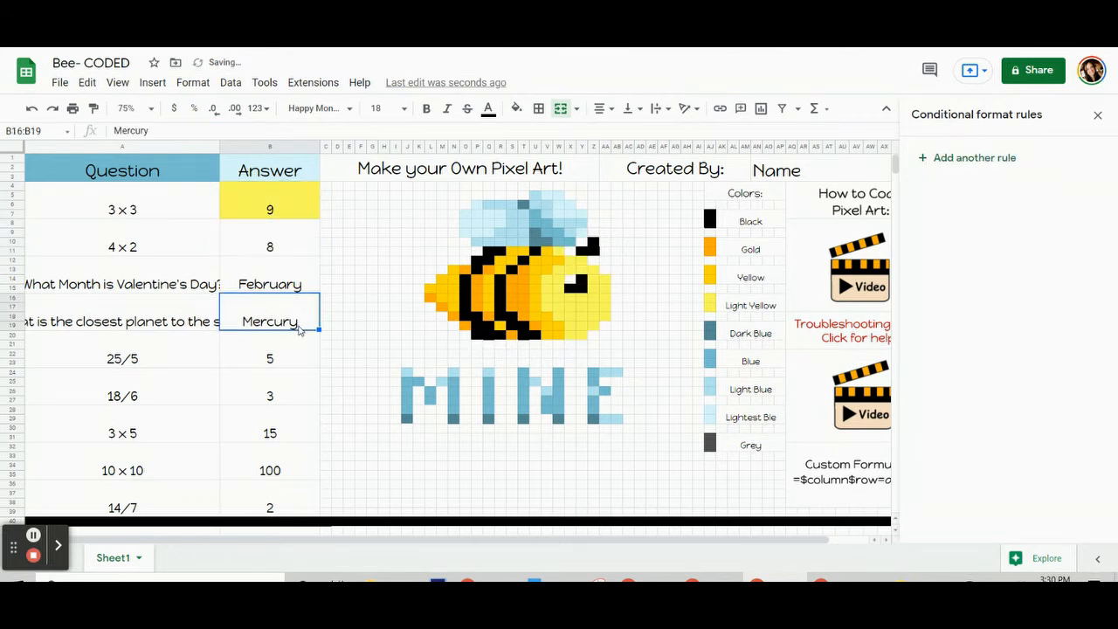
Clear the 3 x 3 and 4 x 2 answers
{"action": "left_click", "coordinate": [291, 215]}
{"action": "key", "text": "Delete"}
{"action": "left_click", "coordinate": [287, 234]}
{"action": "key", "text": "Delete"}
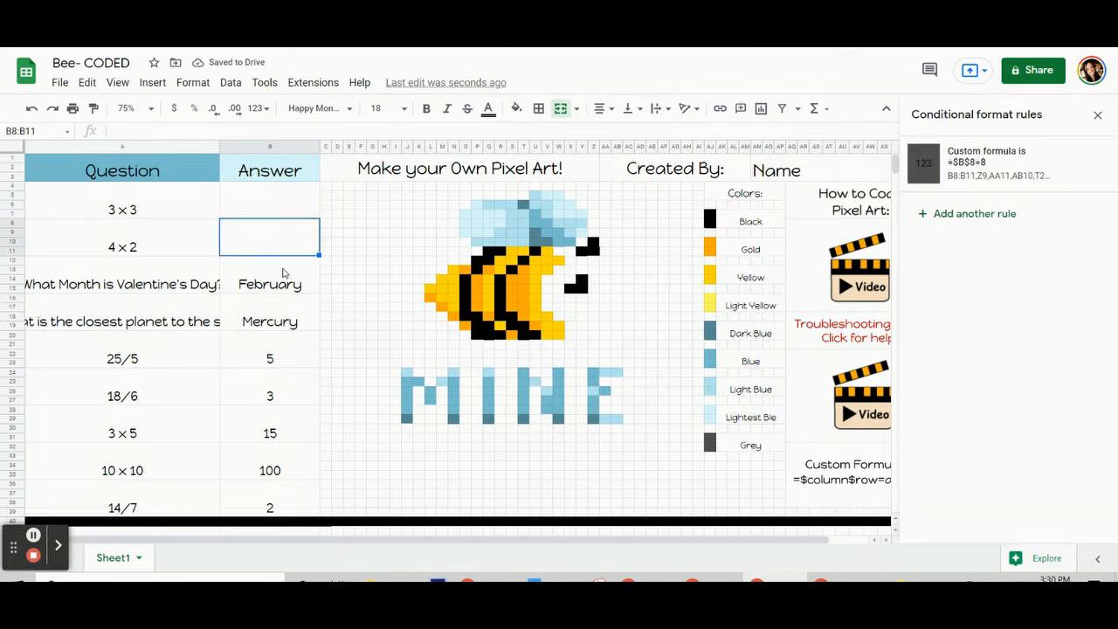
Add a conditional format rule for the February answer (B12:B15) with the custom dark blue fill #5a8c99 used under the letters
{"action": "left_click", "coordinate": [260, 266]}
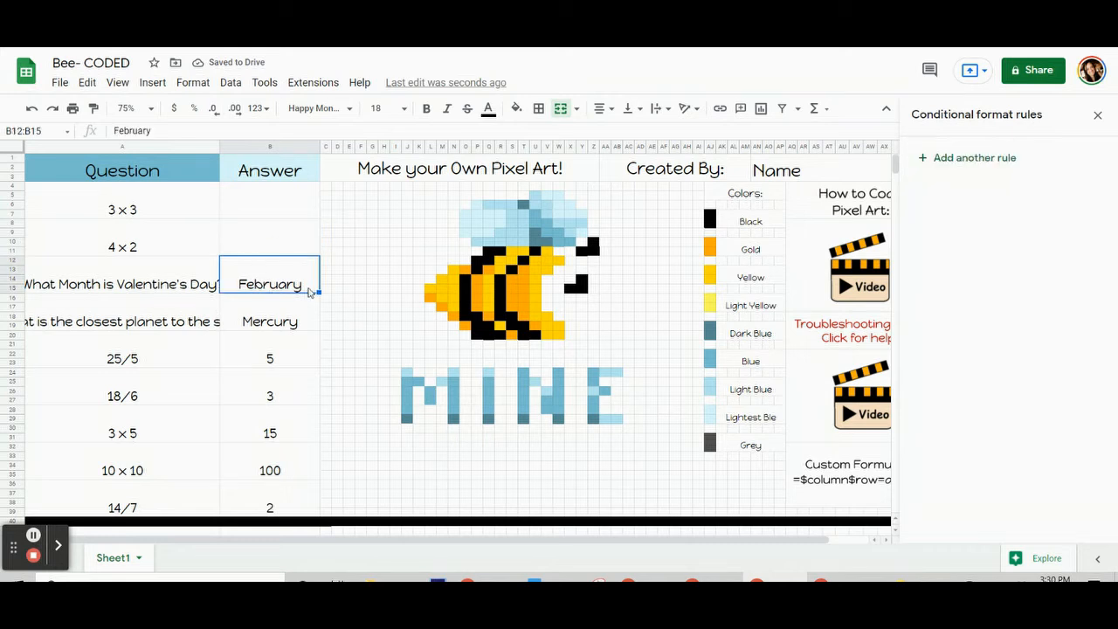
{"action": "left_click", "coordinate": [958, 156]}
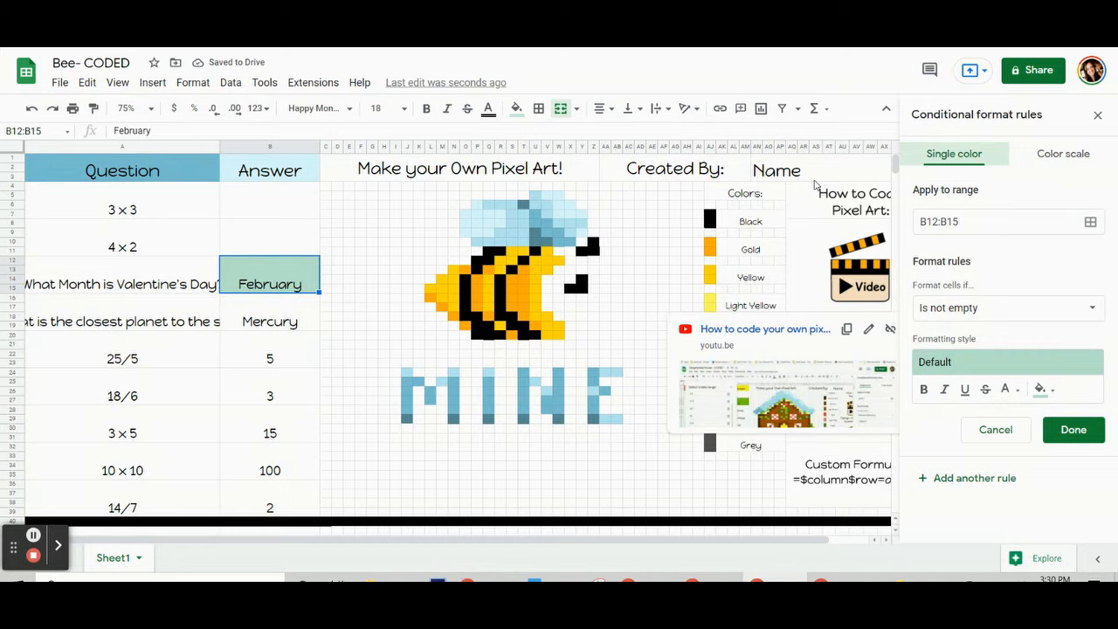
{"action": "left_click", "coordinate": [525, 419]}
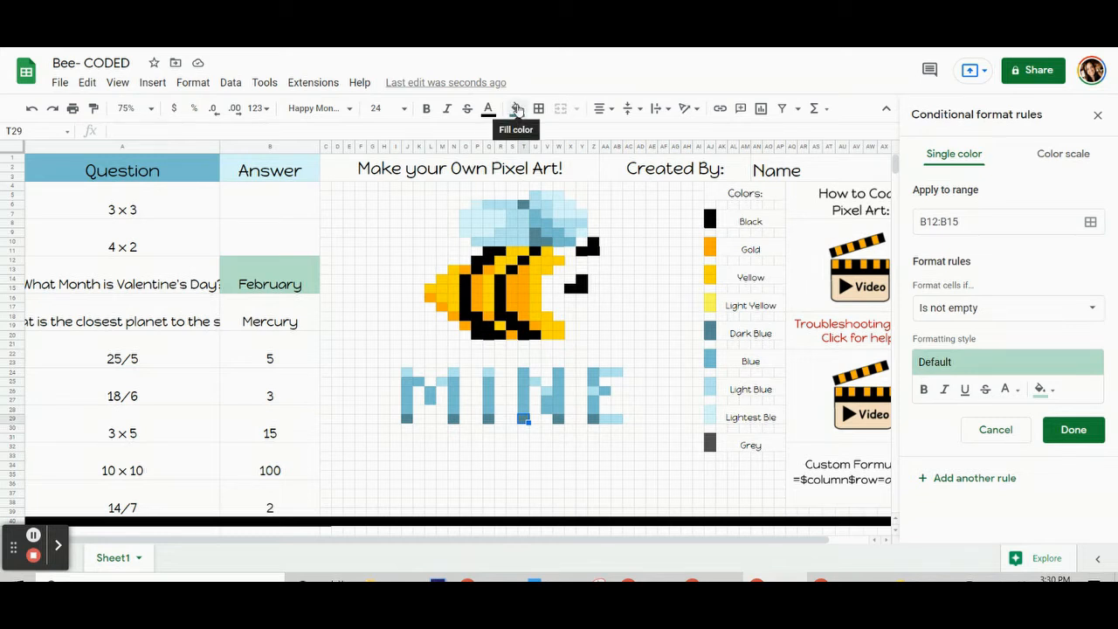
{"action": "left_click", "coordinate": [516, 108]}
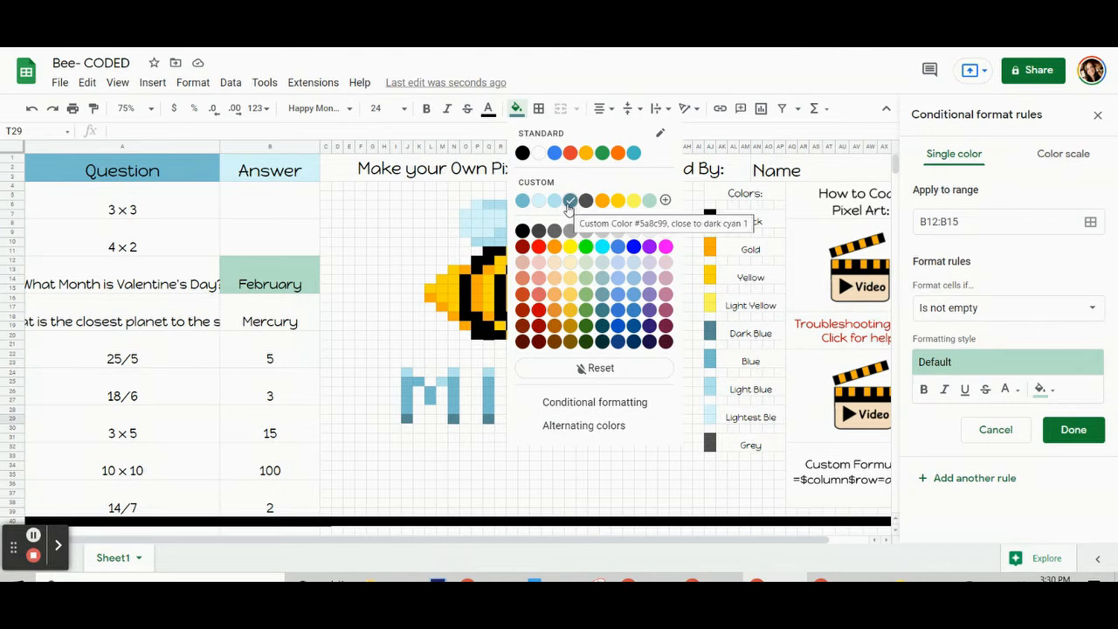
{"action": "left_click", "coordinate": [270, 283]}
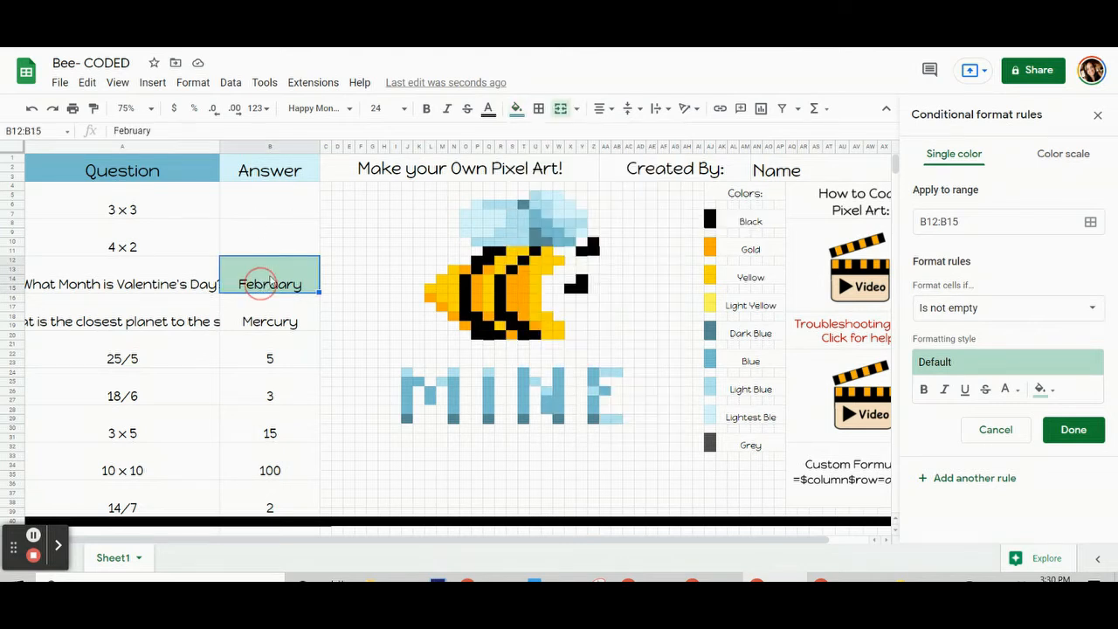
{"action": "left_click", "coordinate": [1041, 389]}
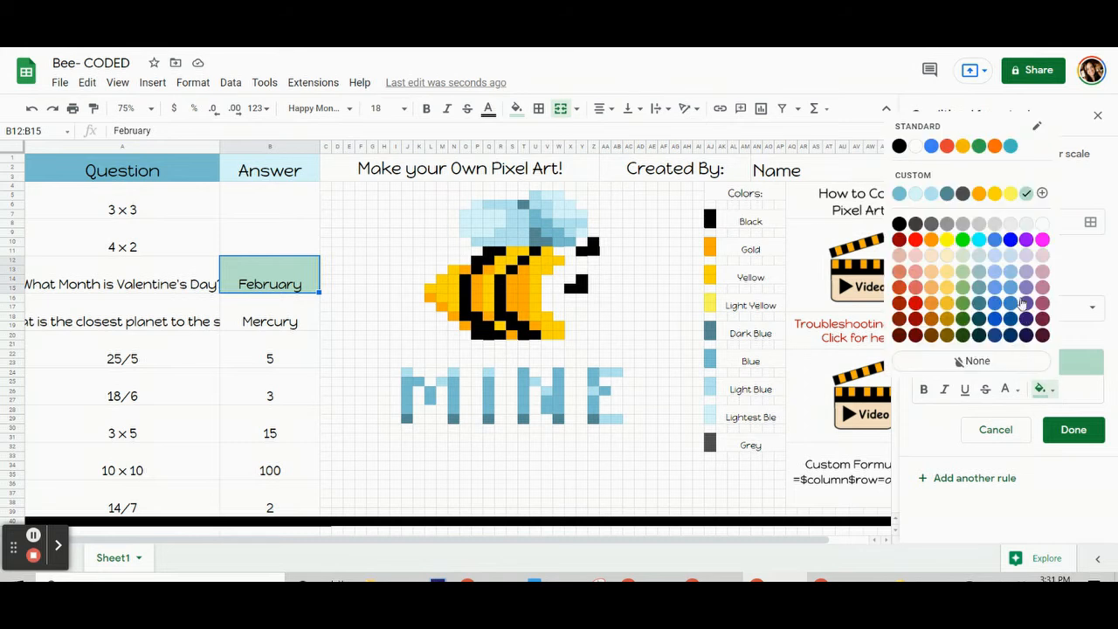
{"action": "left_click", "coordinate": [947, 193]}
Make the Valentine's Day rule depend on the custom formula =$b$12="February", with the text answer in quotation marks
{"action": "left_click", "coordinate": [1005, 309]}
{"action": "scroll", "coordinate": [987, 437], "scroll_direction": "down", "scroll_amount": 5}
{"action": "left_click", "coordinate": [972, 543]}
{"action": "left_click", "coordinate": [947, 343]}
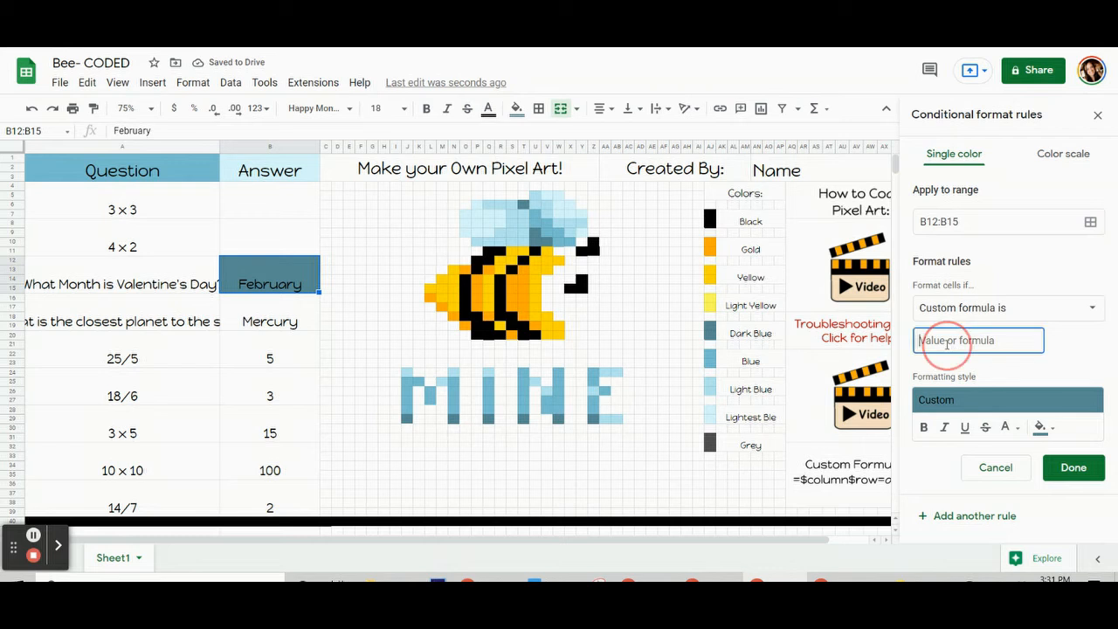
{"action": "type", "text": "=$b"}
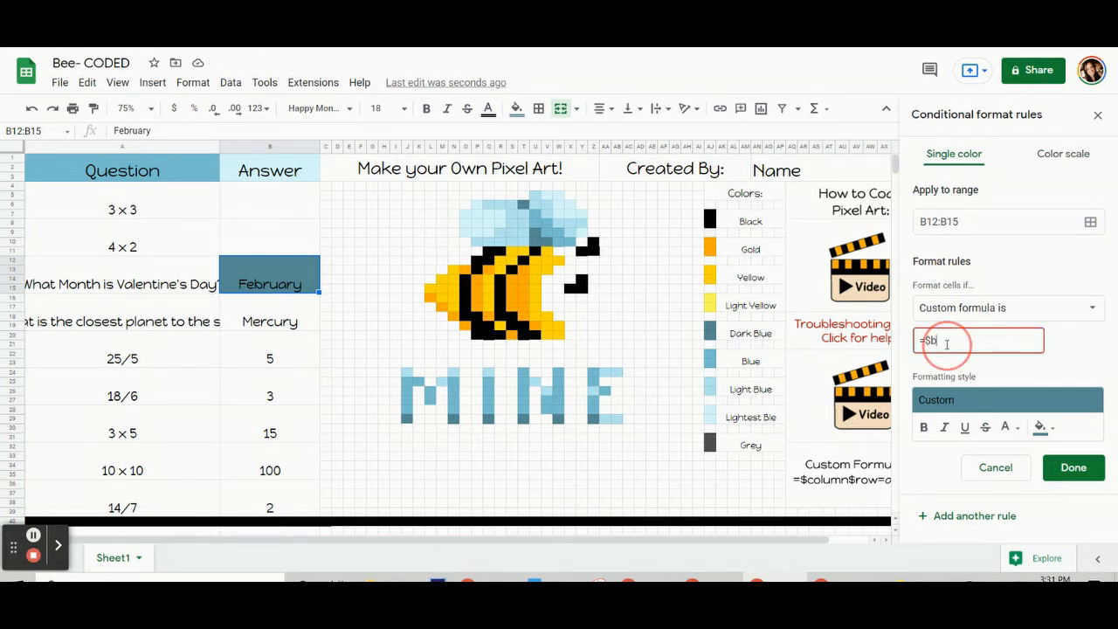
{"action": "type", "text": "$12=February"}
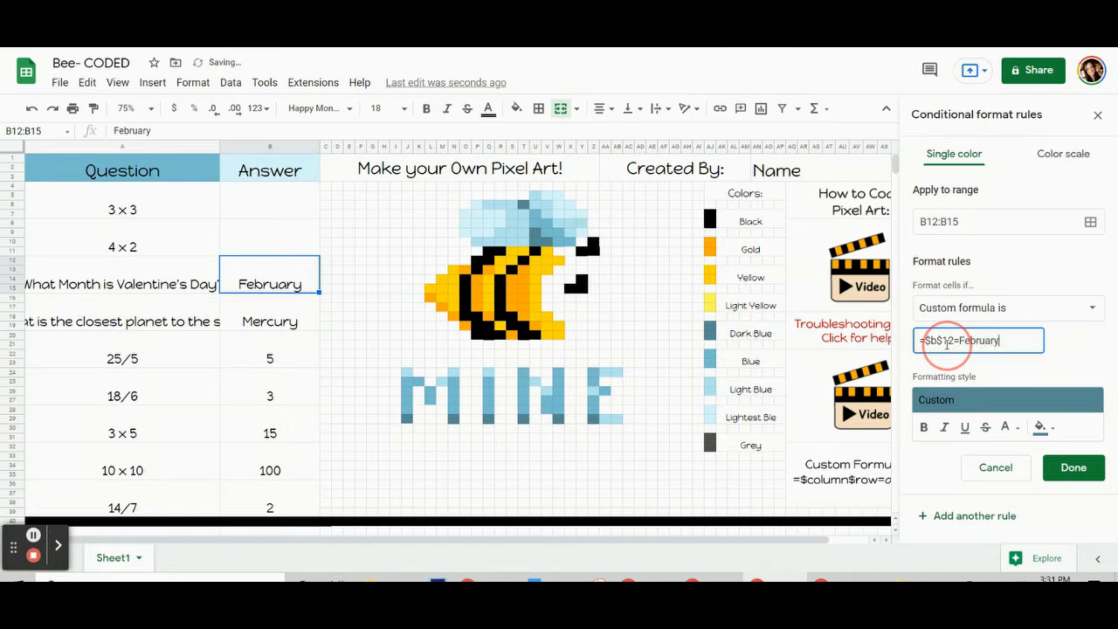
{"action": "left_click", "coordinate": [946, 343]}
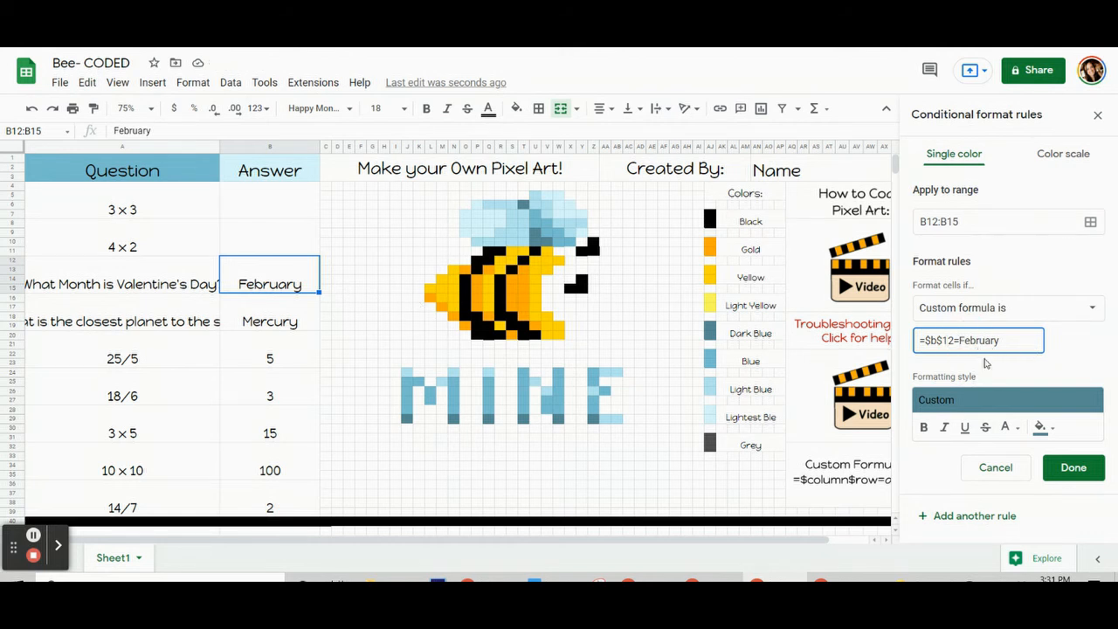
{"action": "type", "text": "\""}
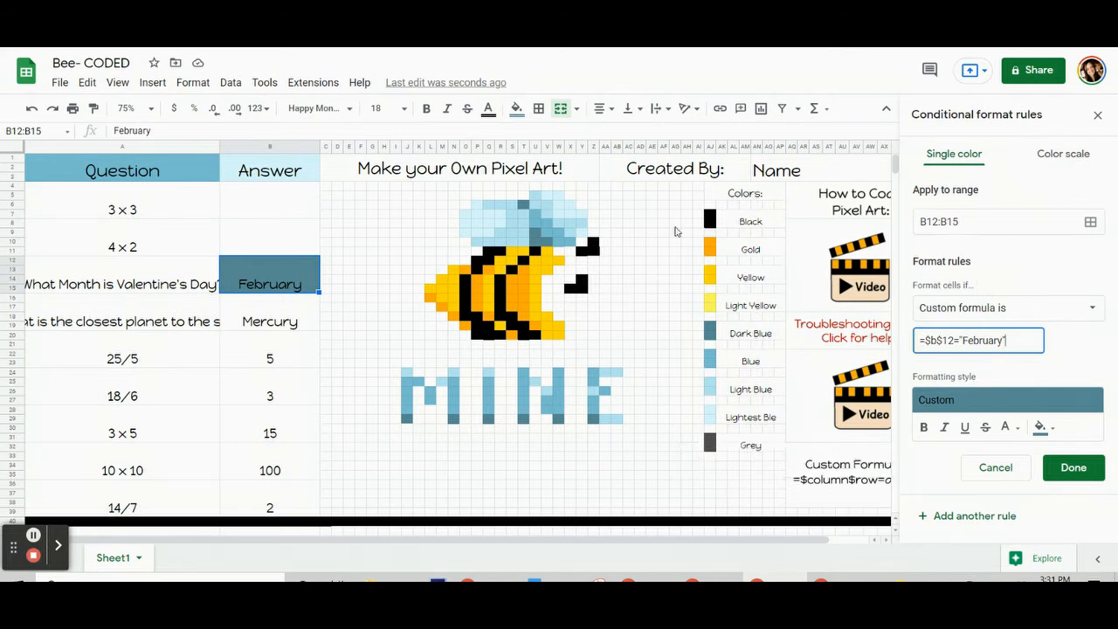
Add the dark blue wing cells T6, U9:U10 and V10 to the range of the February rule
{"action": "left_click", "coordinate": [1090, 222]}
{"action": "left_click_drag", "start_coordinate": [568, 236], "coordinate": [168, 97]}
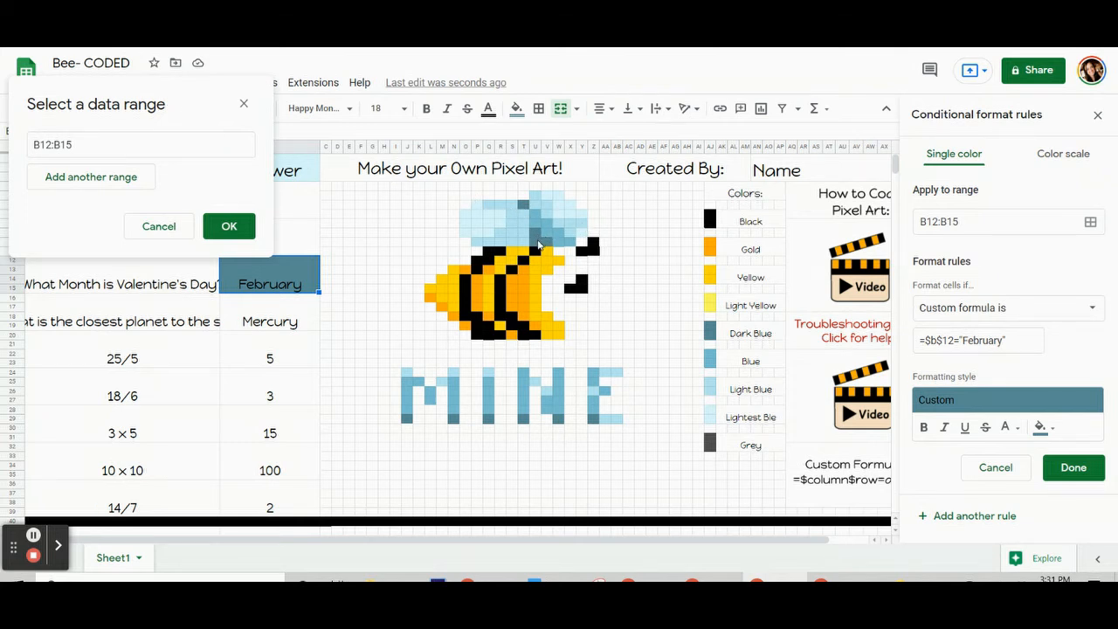
{"action": "left_click", "coordinate": [522, 202], "text": "ctrl"}
{"action": "left_click", "coordinate": [532, 230], "text": "ctrl"}
{"action": "left_click", "coordinate": [531, 240], "text": "shift"}
{"action": "left_click", "coordinate": [543, 240], "text": "ctrl"}
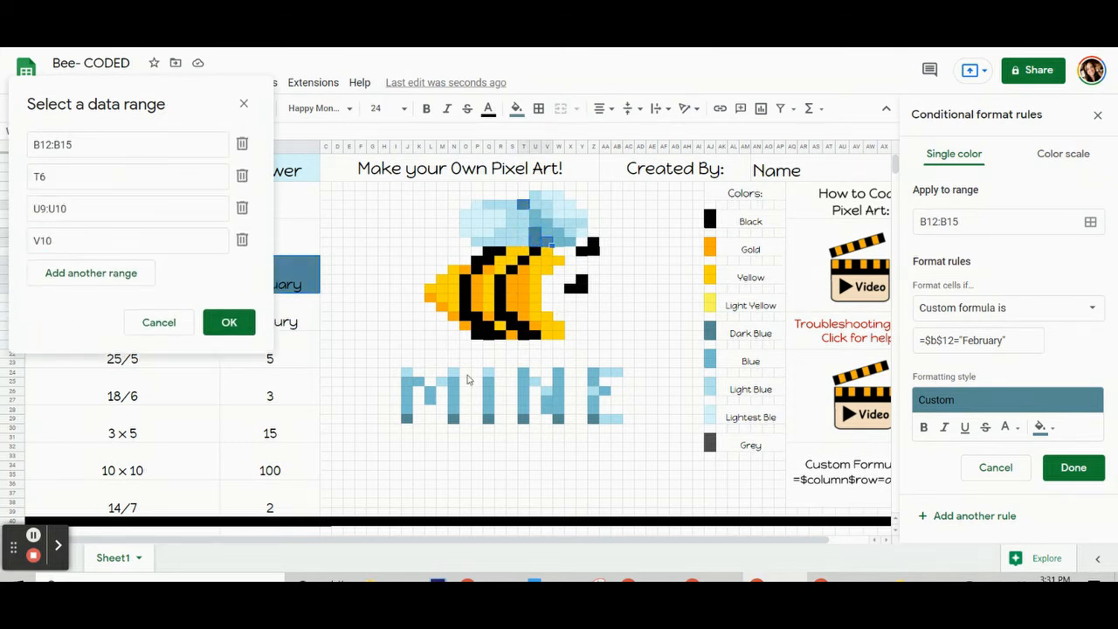
Add the dark blue letter cells J29, N29, Q29, T29, W29 and Z29 to the February rule's range and save the rule
{"action": "left_click", "coordinate": [452, 426], "text": "ctrl"}
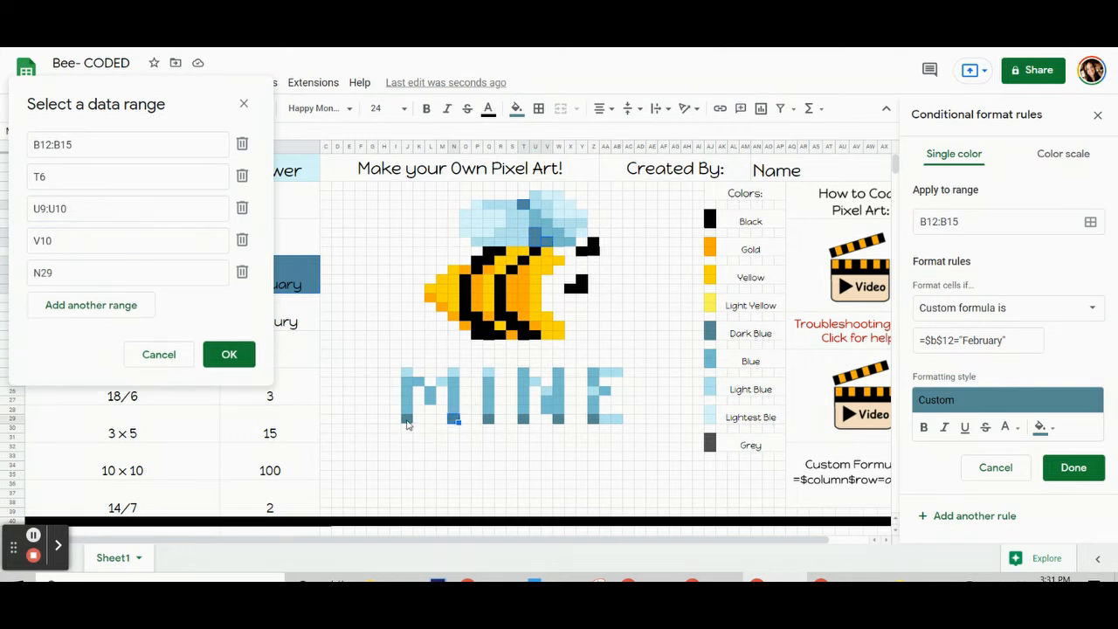
{"action": "left_click", "coordinate": [407, 421], "text": "ctrl"}
{"action": "left_click", "coordinate": [490, 421], "text": "ctrl"}
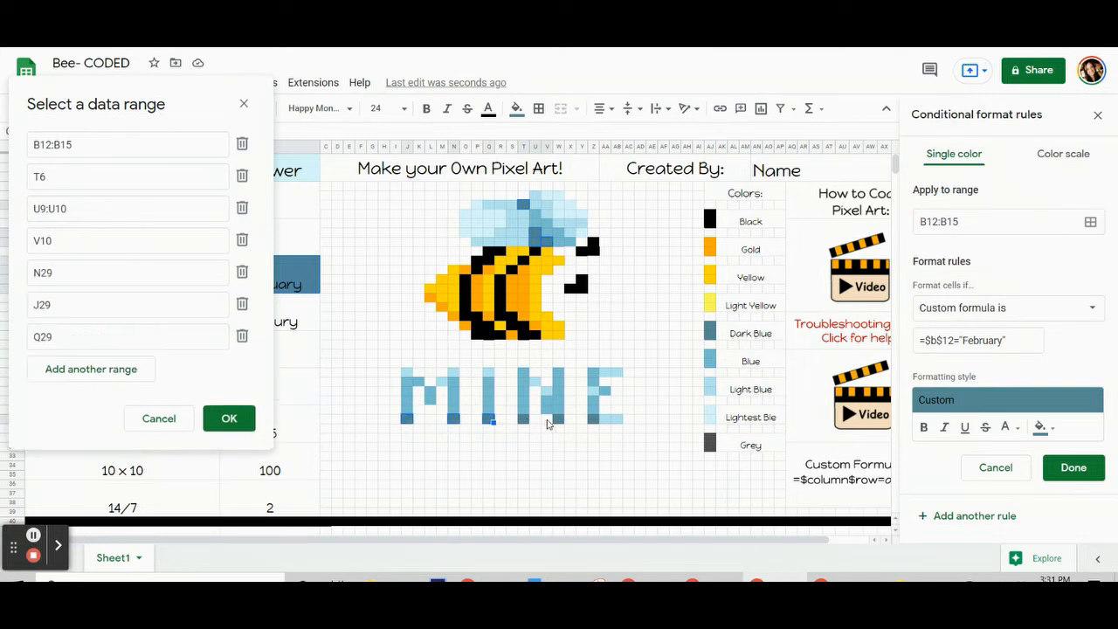
{"action": "left_click", "coordinate": [526, 421], "text": "ctrl"}
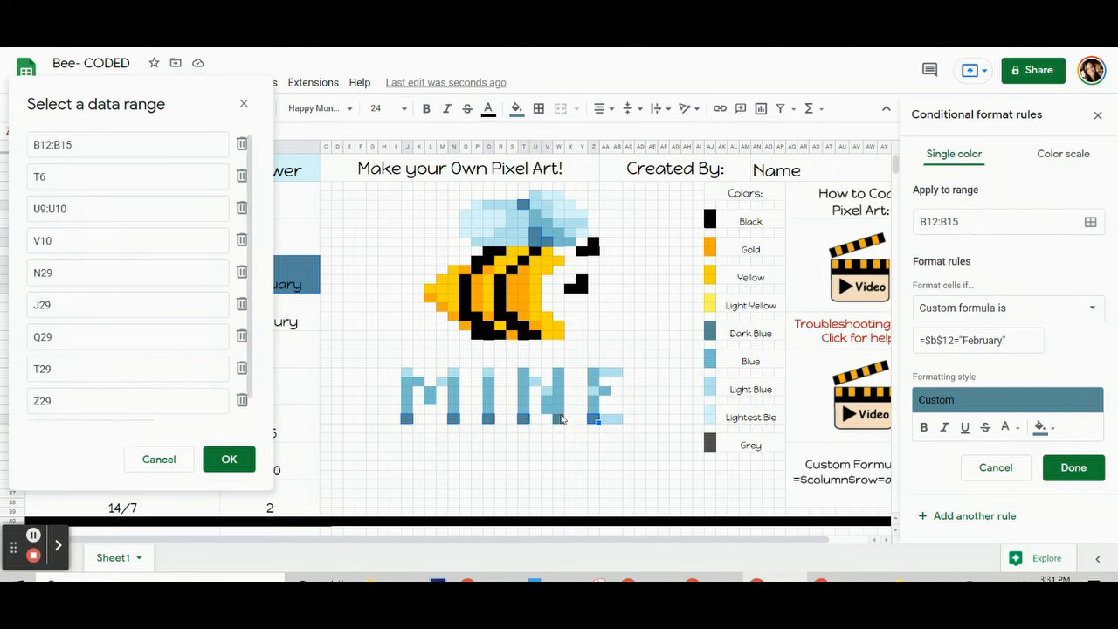
{"action": "left_click", "coordinate": [559, 420], "text": "ctrl"}
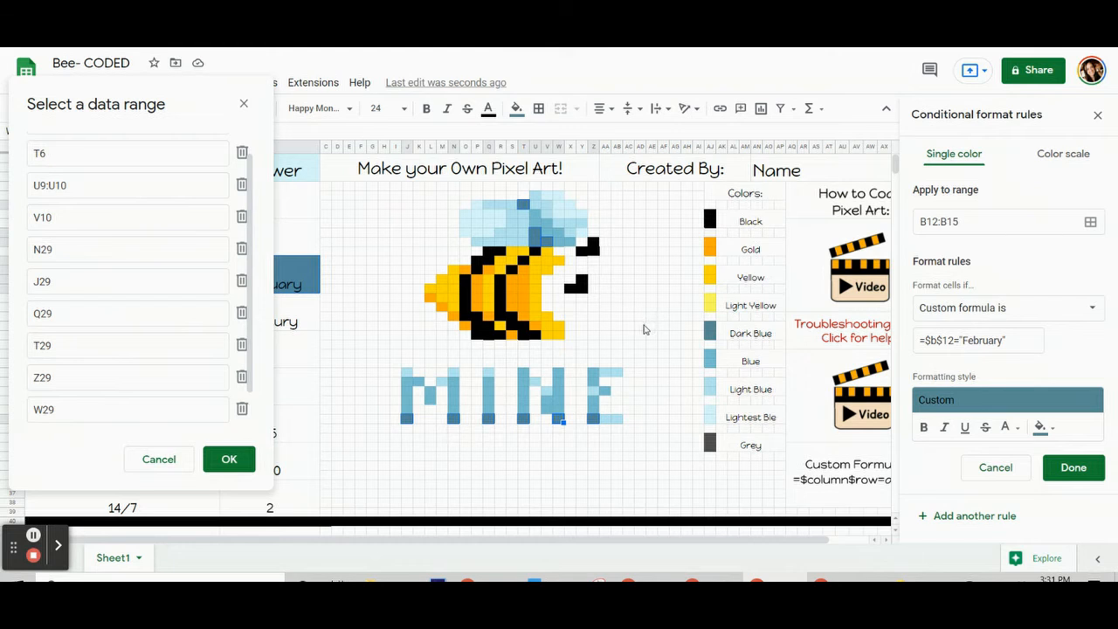
{"action": "left_click", "coordinate": [227, 458]}
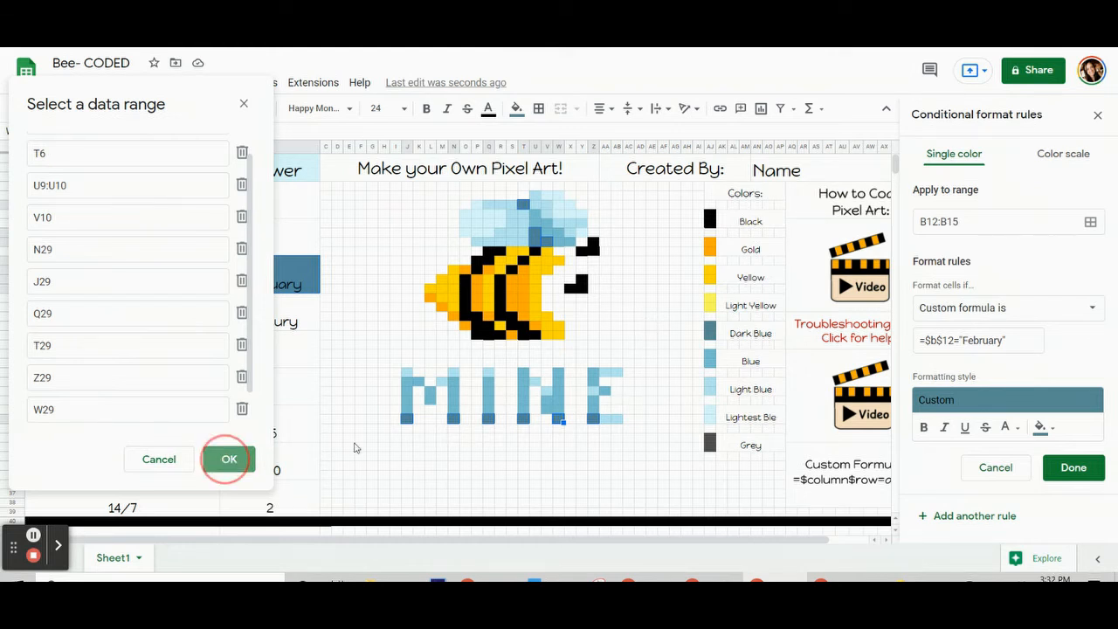
{"action": "left_click", "coordinate": [1074, 466]}
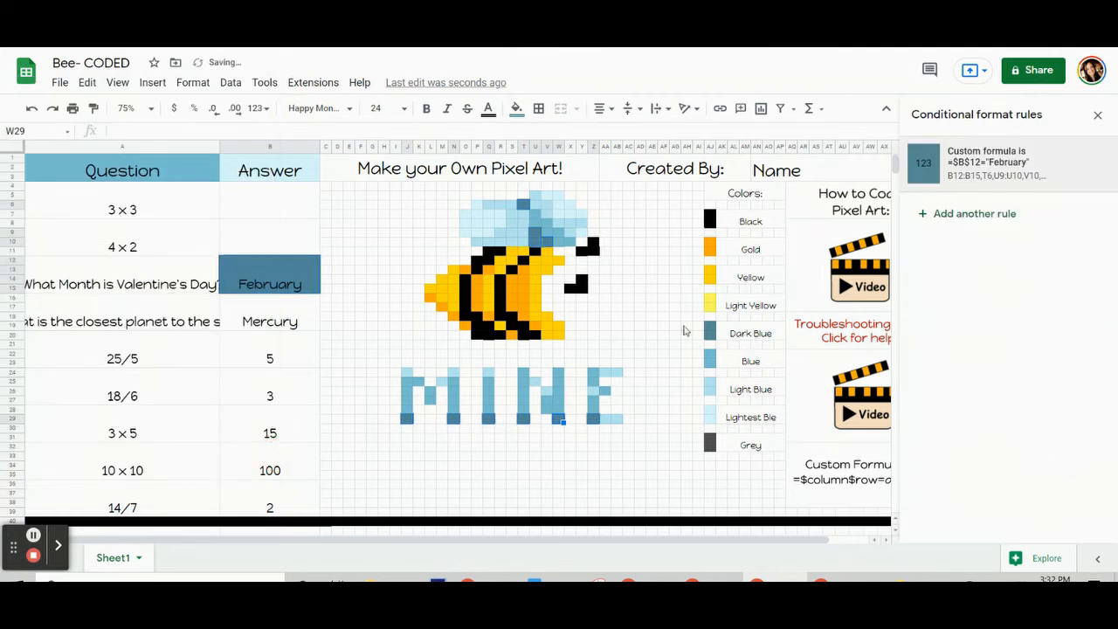
Reset the manual fill colour of the selected dark blue wing and letter cells
{"action": "left_click", "coordinate": [513, 108]}
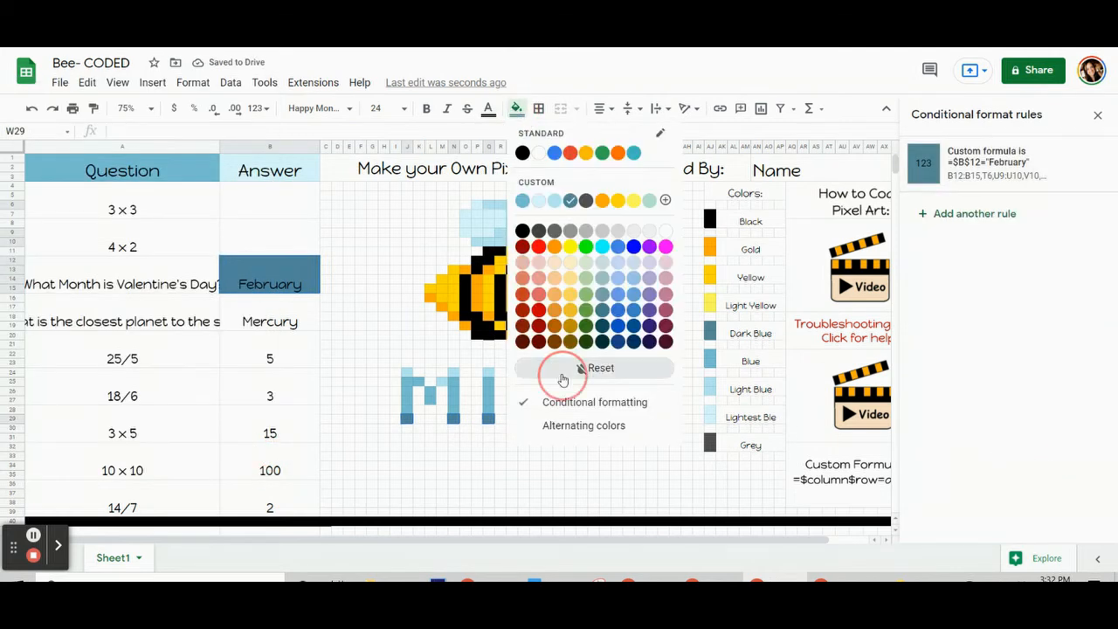
{"action": "left_click", "coordinate": [555, 372]}
{"action": "left_click", "coordinate": [349, 346]}
Test the dark blue reveal by deleting and re-entering February as the Valentine's Day answer, and leave the answer cleared
{"action": "left_click", "coordinate": [296, 284]}
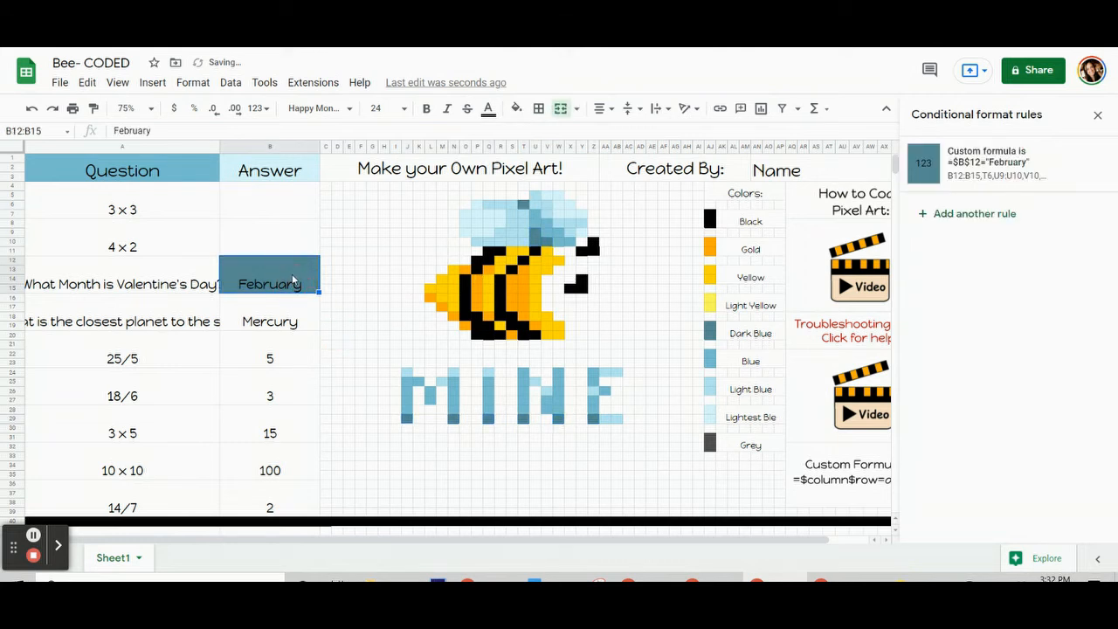
{"action": "key", "text": "Delete"}
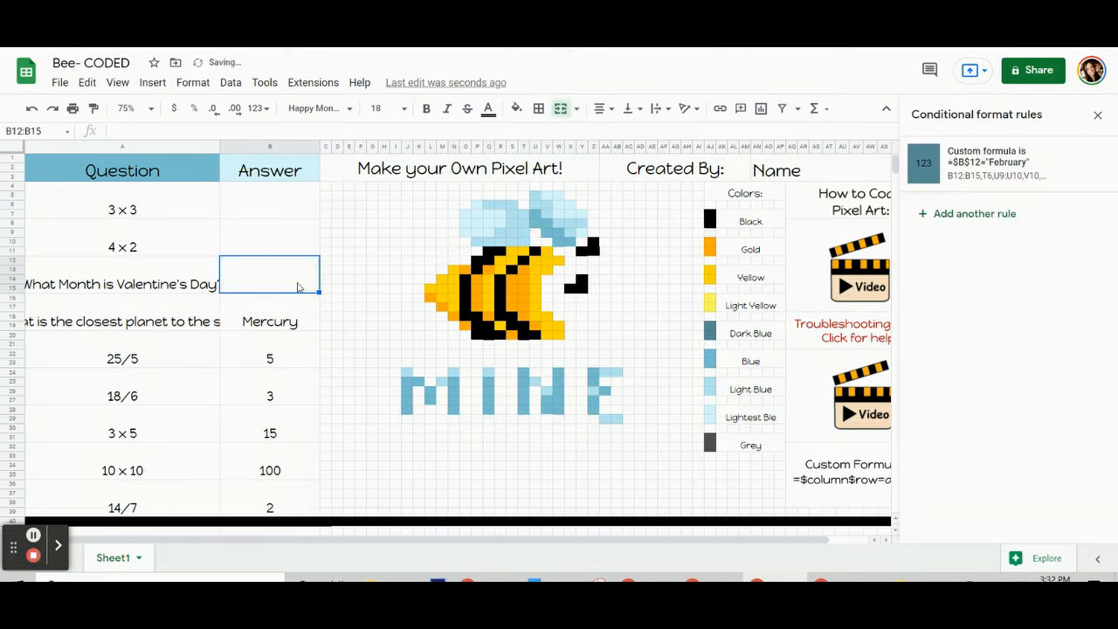
{"action": "type", "text": "February"}
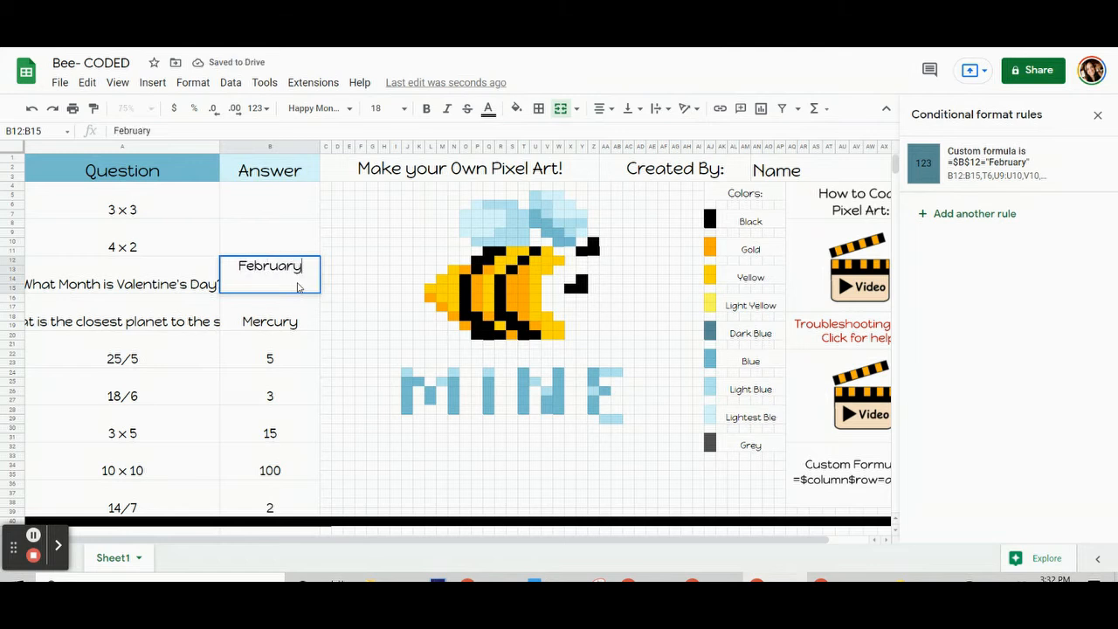
{"action": "key", "text": "Return"}
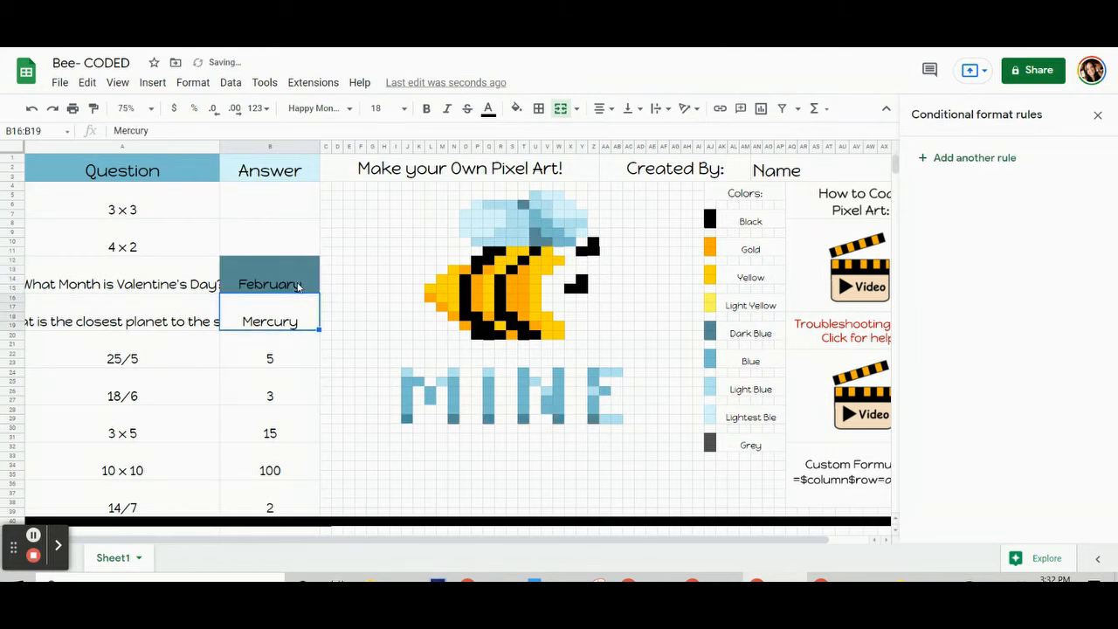
{"action": "left_click", "coordinate": [297, 287]}
{"action": "key", "text": "Delete"}
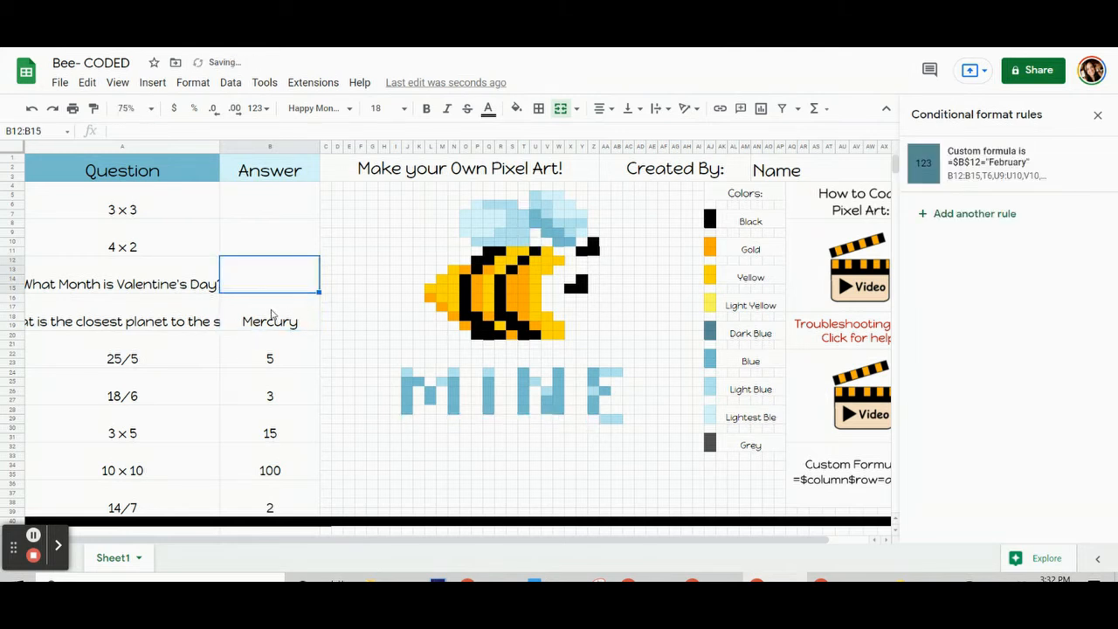
Add a conditional format rule for the Mercury answer (B16:B19) with a black fill and white text
{"action": "key", "text": "Down"}
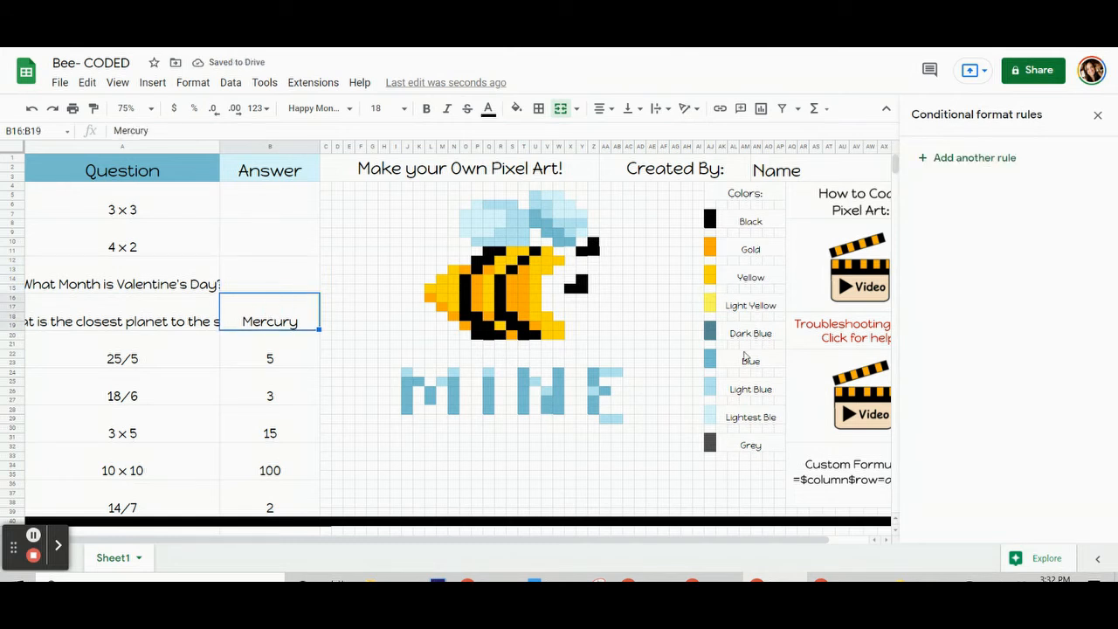
{"action": "left_click", "coordinate": [967, 159]}
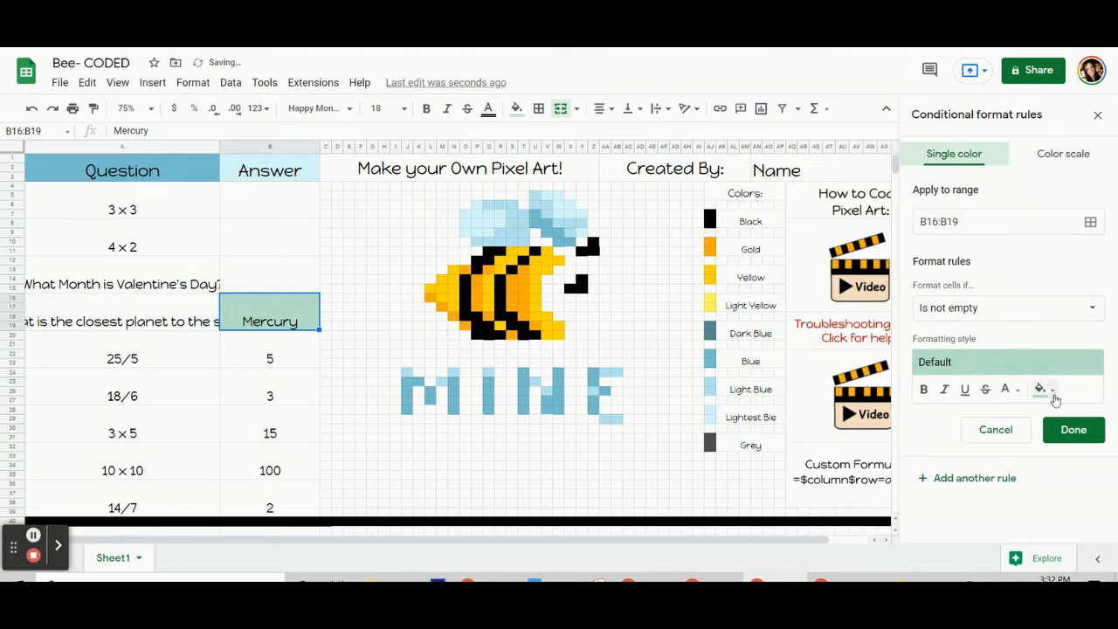
{"action": "left_click", "coordinate": [1051, 395]}
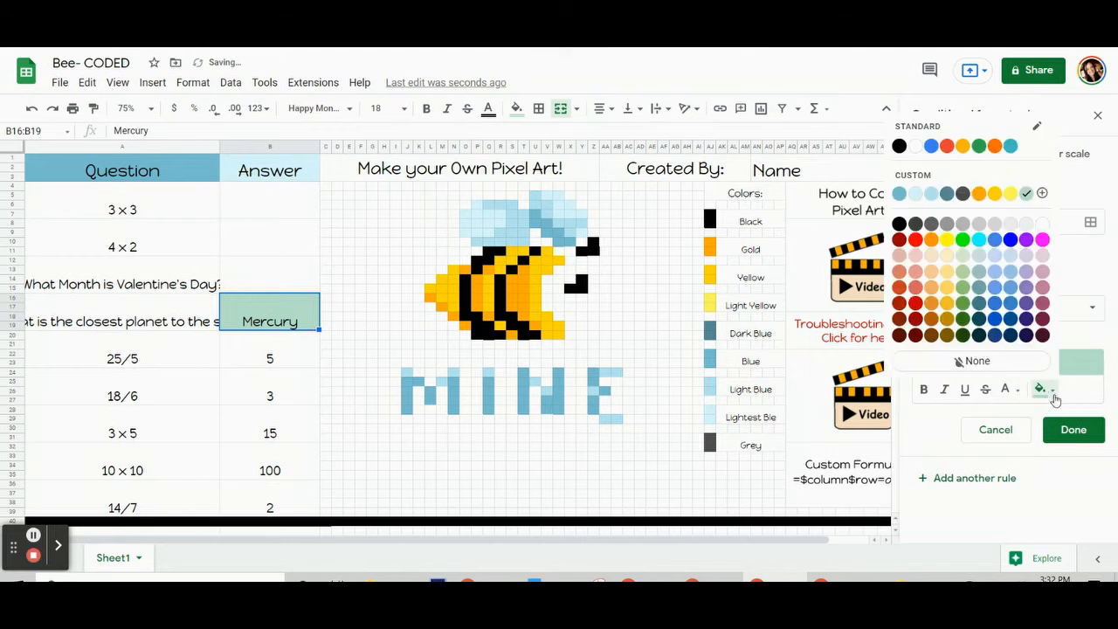
{"action": "left_click", "coordinate": [899, 146]}
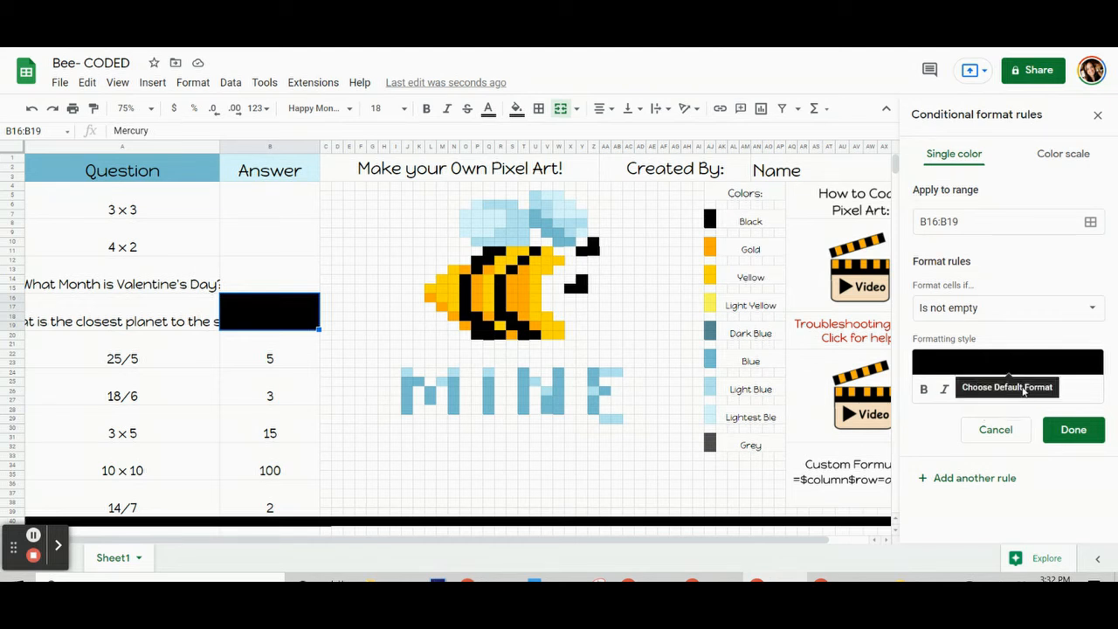
{"action": "left_click", "coordinate": [1005, 390]}
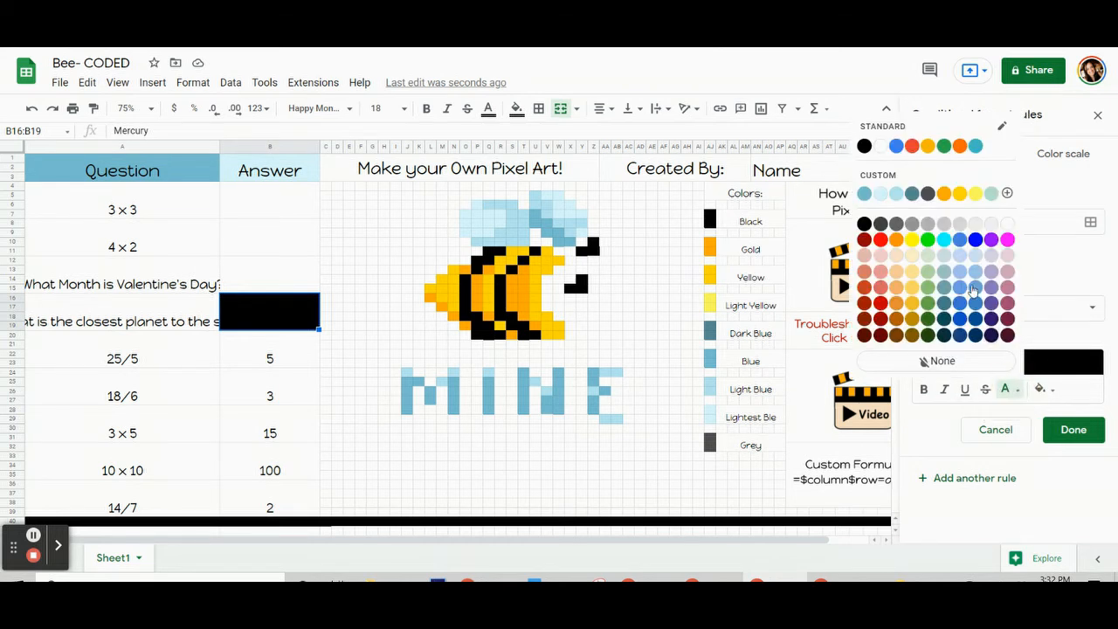
{"action": "left_click", "coordinate": [1005, 225]}
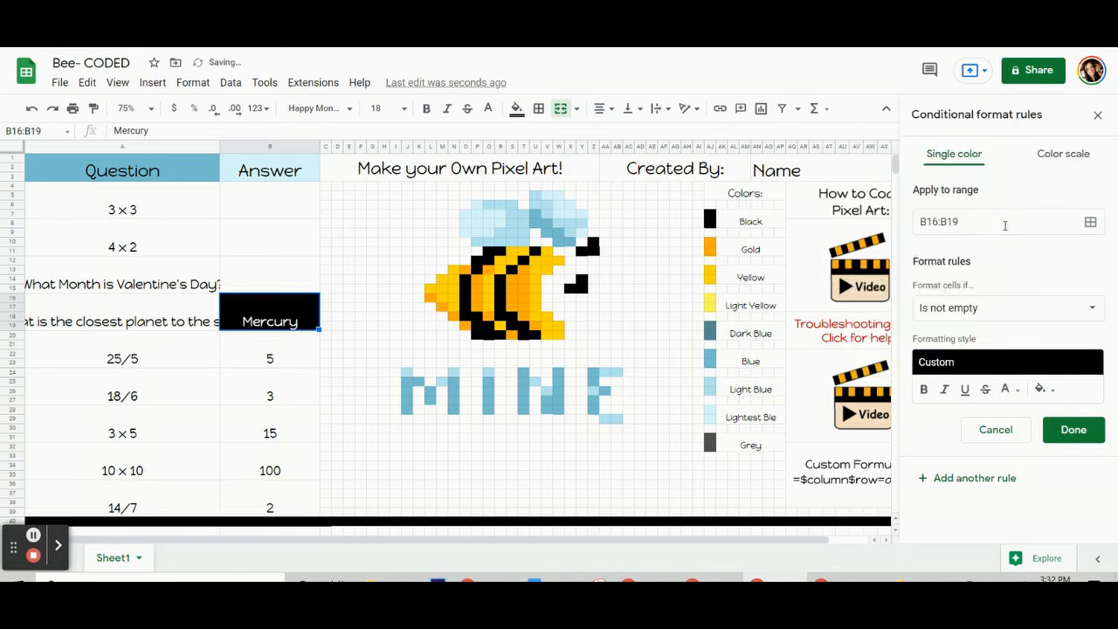
Make the Mercury rule depend on the custom formula =$b$16="Mercury", with the text answer in quotation marks
{"action": "left_click", "coordinate": [1004, 311]}
{"action": "scroll", "coordinate": [978, 437], "scroll_direction": "down", "scroll_amount": 3}
{"action": "left_click", "coordinate": [987, 544]}
{"action": "left_click", "coordinate": [940, 343]}
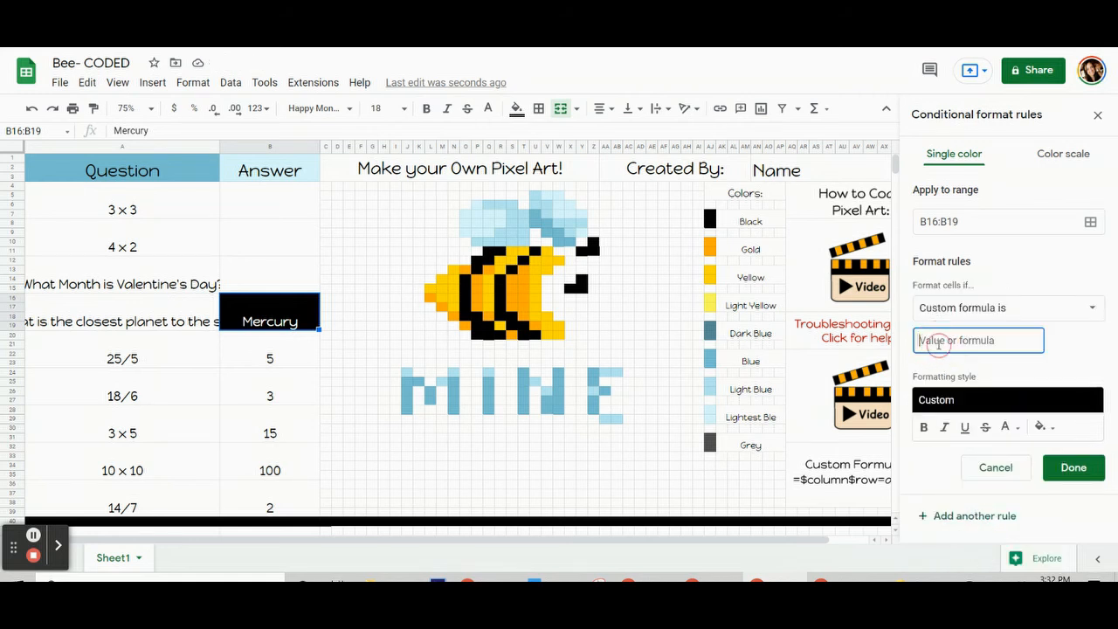
{"action": "type", "text": "=$b$"}
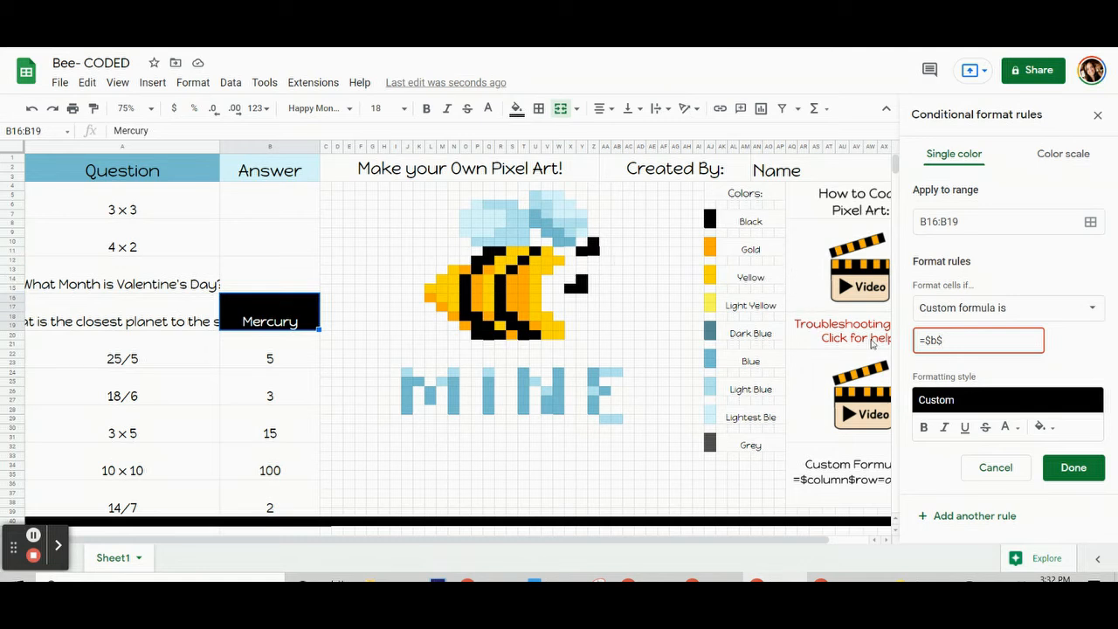
{"action": "type", "text": "16="}
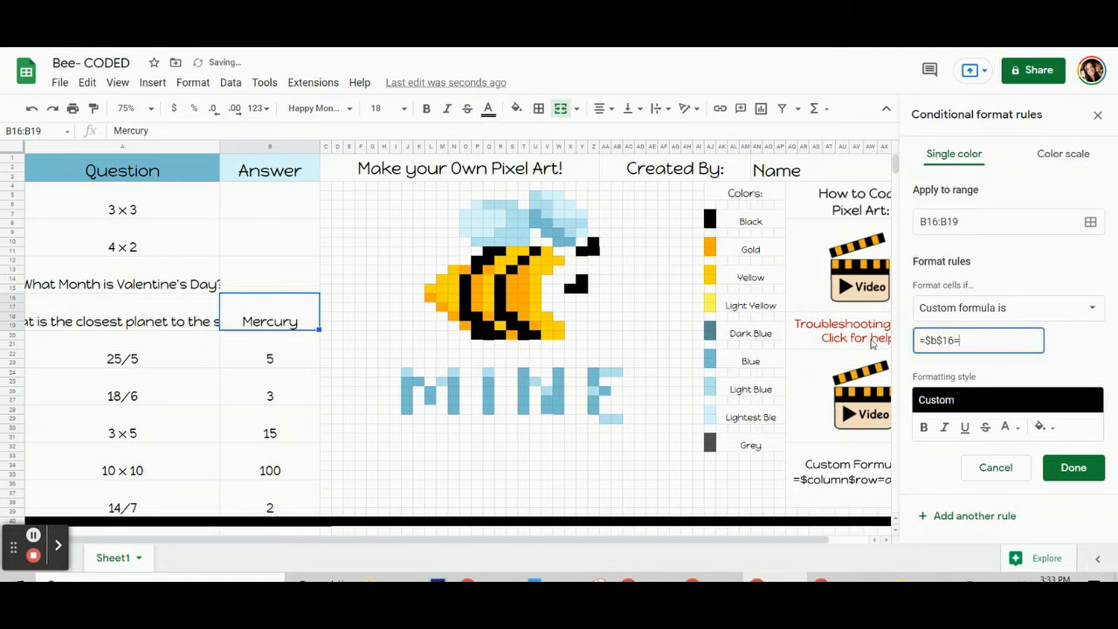
{"action": "type", "text": "\"Mercury"}
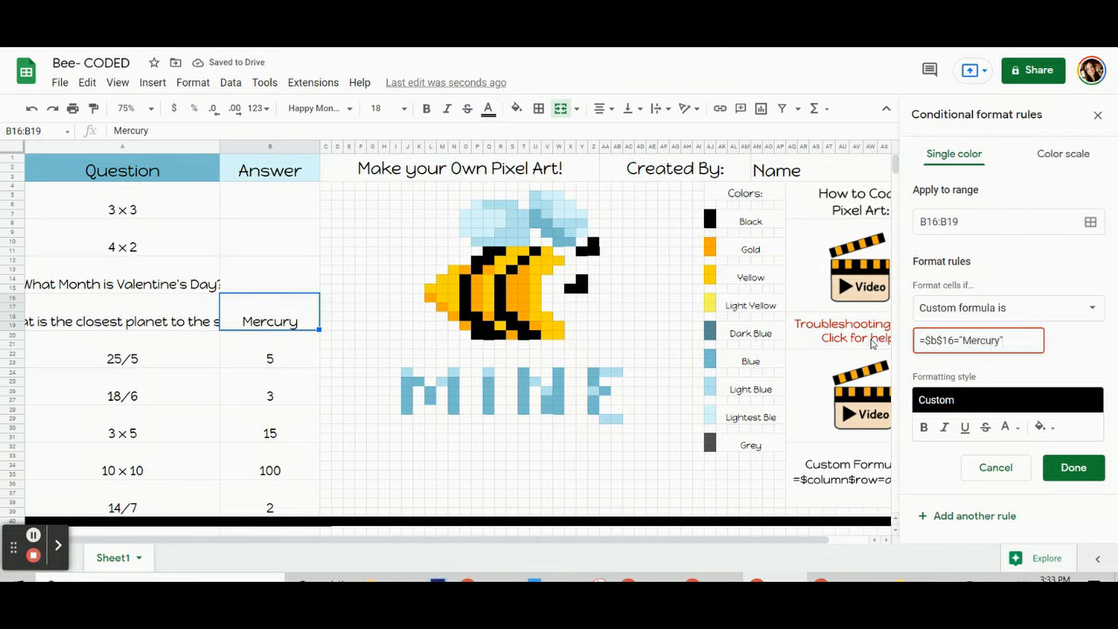
{"action": "left_click", "coordinate": [1018, 344]}
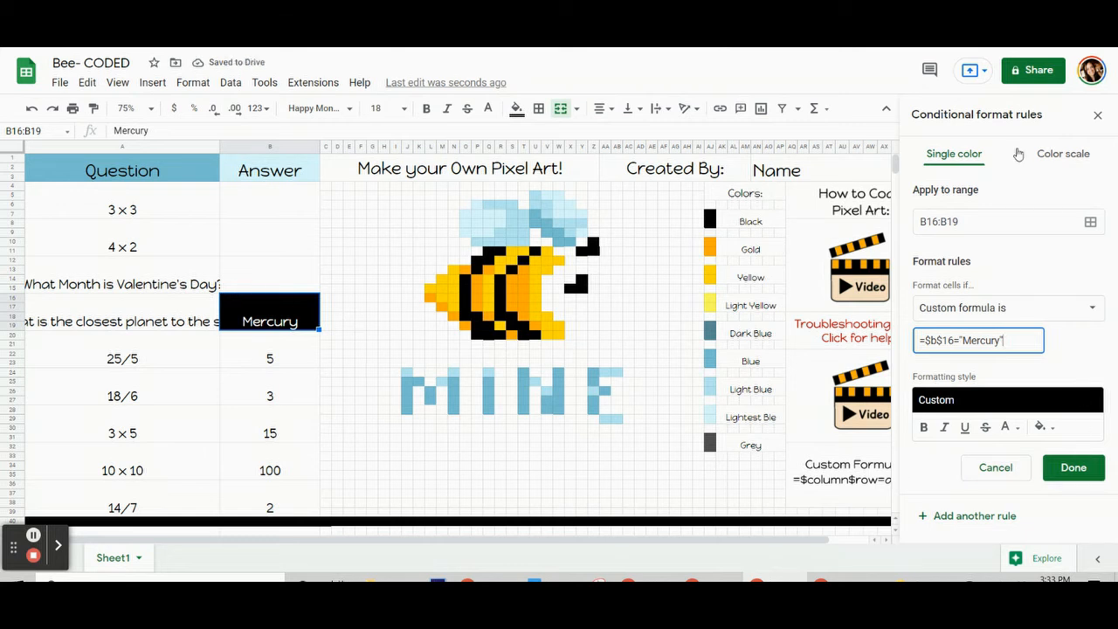
Add the black antenna cells Z10:Z11, Y11, Y14:Y15 and X15 to the range of the Mercury rule
{"action": "left_click", "coordinate": [1089, 225]}
{"action": "left_click_drag", "start_coordinate": [530, 228], "coordinate": [114, 131]}
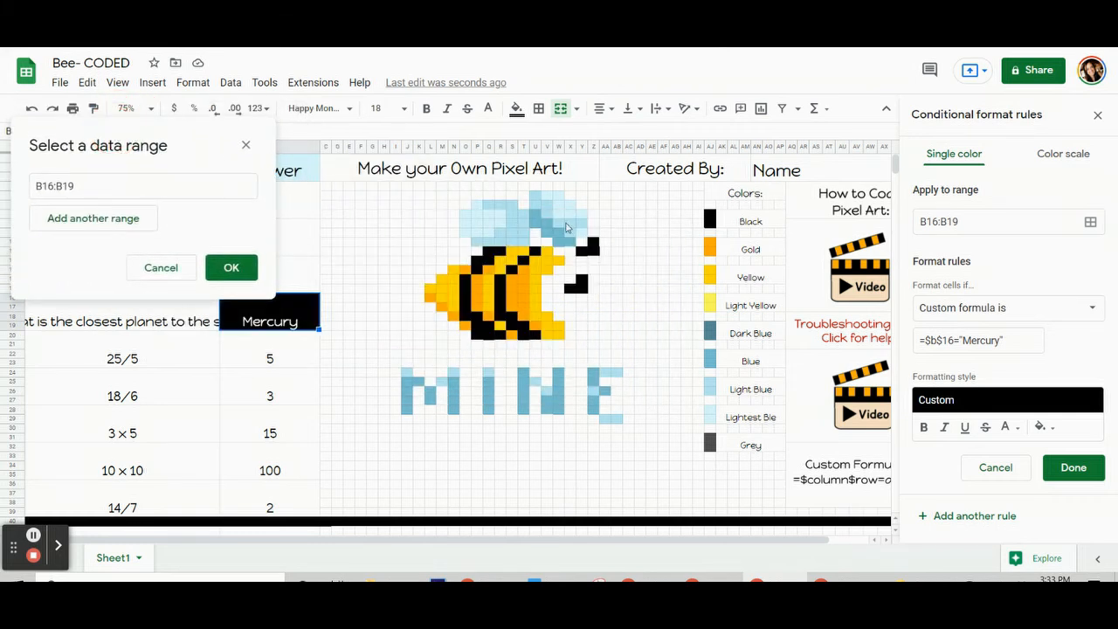
{"action": "left_click_drag", "start_coordinate": [590, 252], "coordinate": [586, 262]}
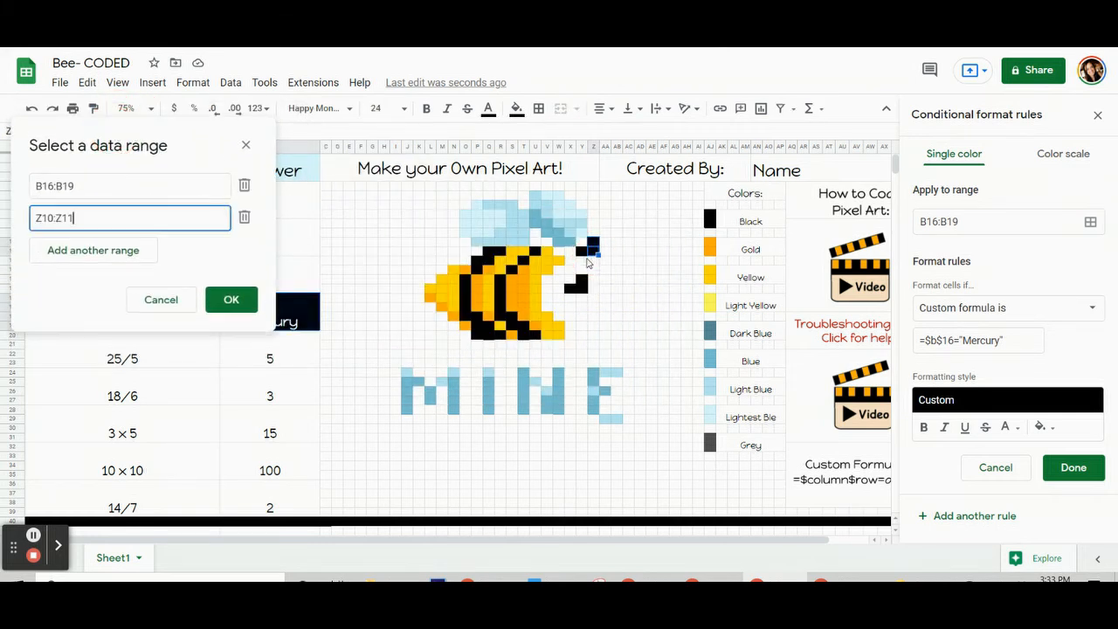
{"action": "left_click", "coordinate": [582, 249], "text": "ctrl"}
{"action": "left_click", "coordinate": [582, 278], "text": "ctrl"}
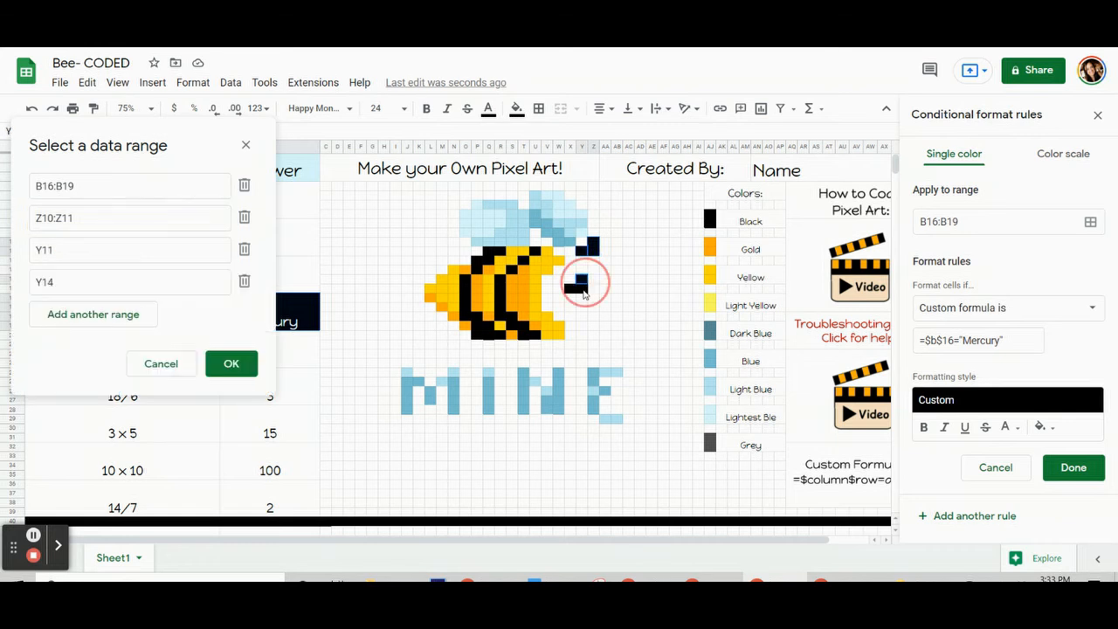
{"action": "left_click", "coordinate": [580, 289], "text": "ctrl"}
Add the upper black stripe cells U11, T12, S13, Q11:R11, P12:Q12 and P13 to the Mercury rule's range
{"action": "left_click", "coordinate": [535, 252], "text": "ctrl"}
{"action": "left_click", "coordinate": [524, 260], "text": "ctrl"}
{"action": "left_click", "coordinate": [513, 270], "text": "ctrl"}
{"action": "left_click_drag", "start_coordinate": [498, 252], "coordinate": [478, 262]}
{"action": "left_click", "coordinate": [478, 273], "text": "ctrl"}
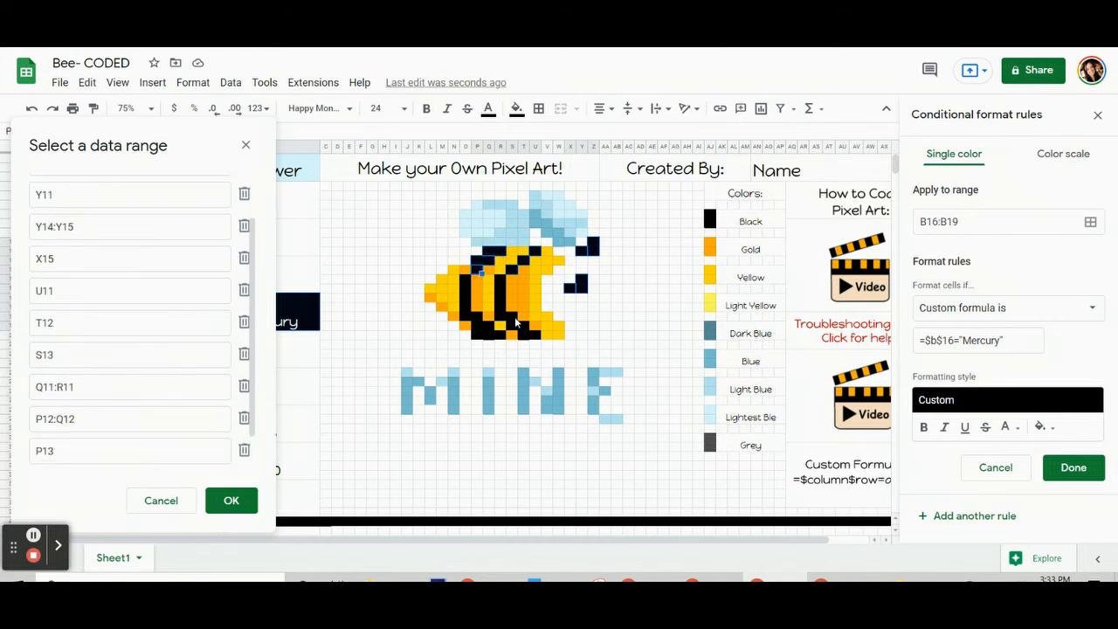
Add the rest of the stripe nearer the head, T20:U20, S19:T19, S18 and R14:R18, to the Mercury rule's range
{"action": "left_click", "coordinate": [522, 341], "text": "ctrl"}
{"action": "left_click", "coordinate": [525, 332], "text": "ctrl"}
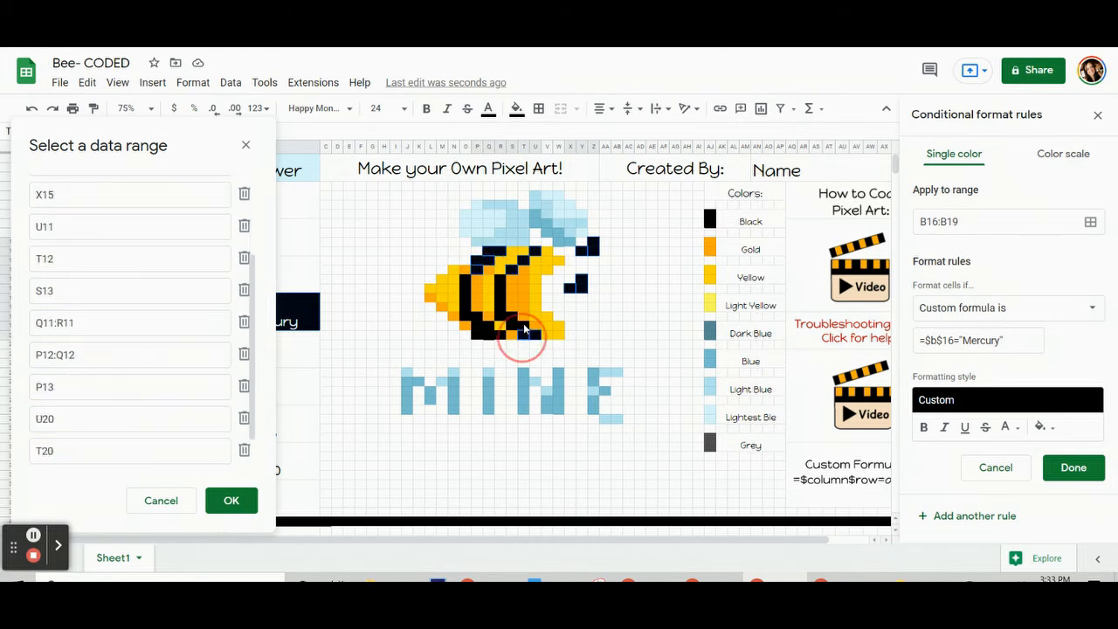
{"action": "left_click", "coordinate": [515, 327], "text": "ctrl"}
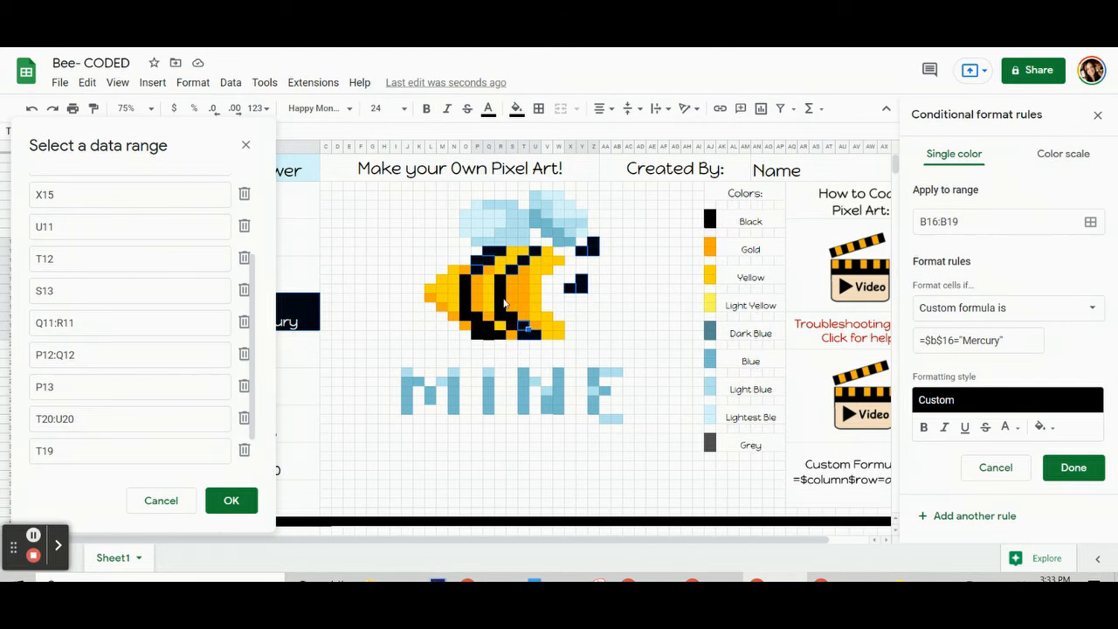
{"action": "left_click", "coordinate": [513, 331], "text": "ctrl"}
{"action": "left_click", "coordinate": [513, 323], "text": "ctrl"}
{"action": "left_click_drag", "start_coordinate": [499, 281], "coordinate": [498, 321]}
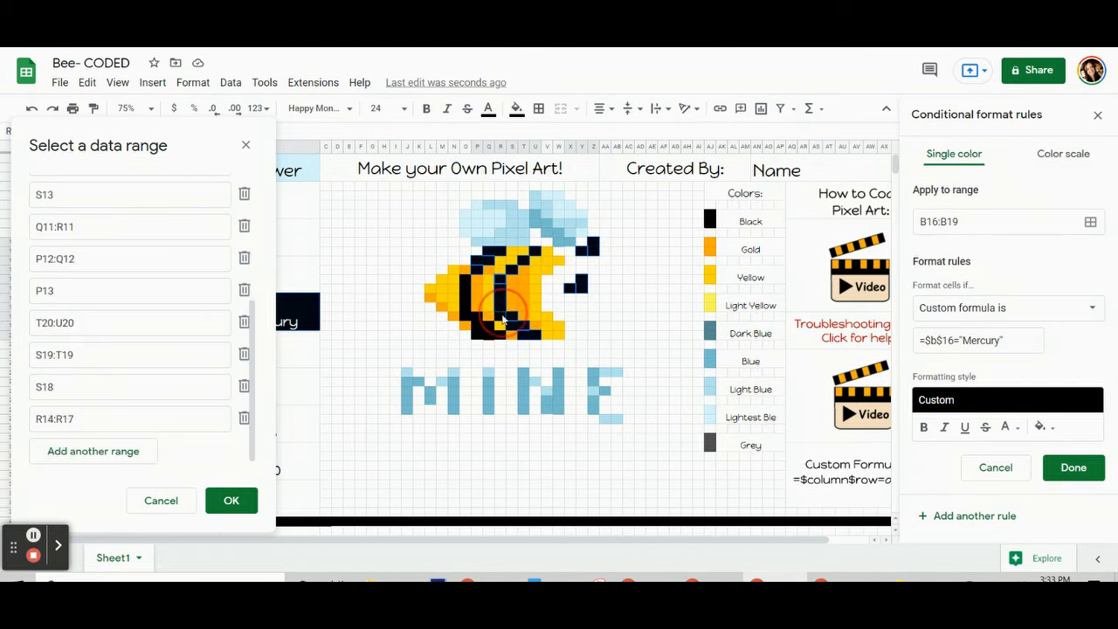
Add the remaining black stripe cells O14:O18, P18:P20, Q19:Q20 and R20 to the Mercury rule's range and save the rule
{"action": "left_click_drag", "start_coordinate": [468, 283], "coordinate": [471, 321]}
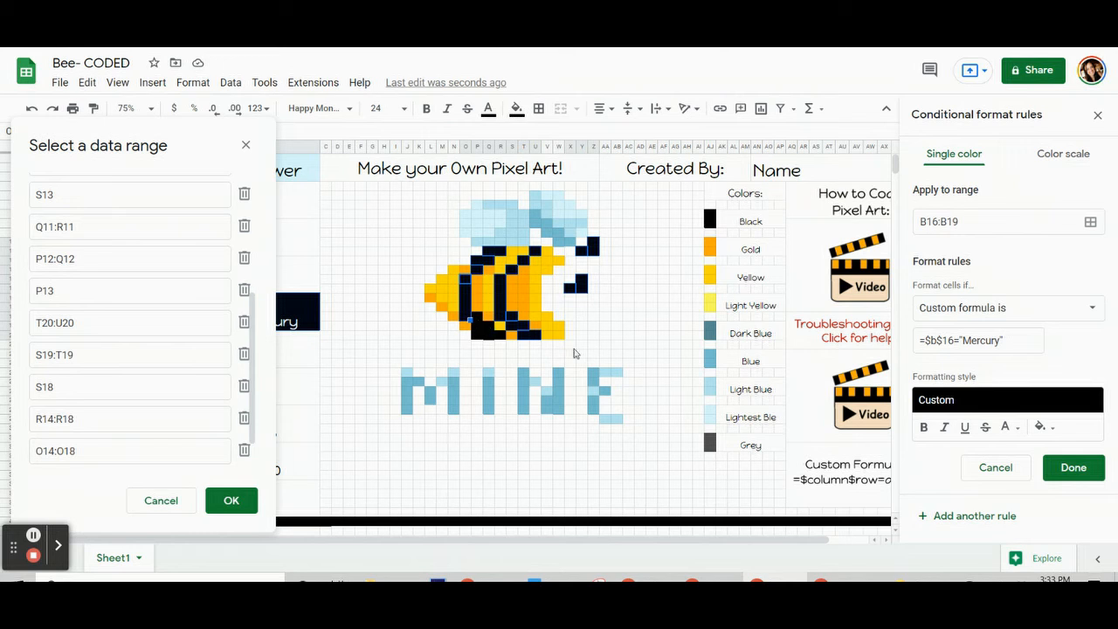
{"action": "left_click", "coordinate": [492, 328]}
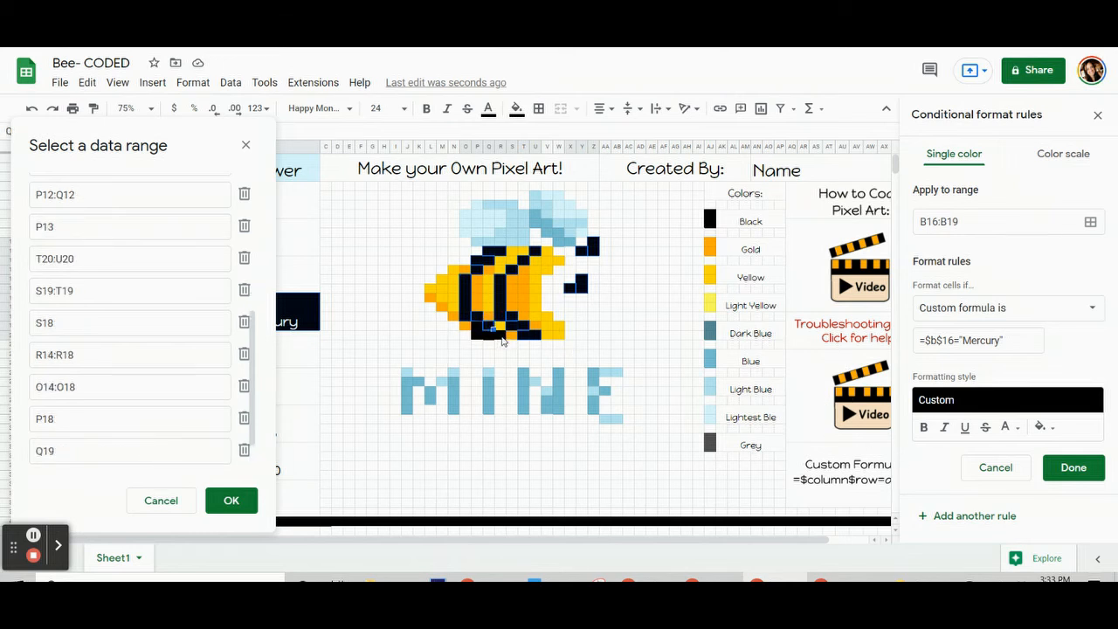
{"action": "left_click", "coordinate": [496, 335]}
{"action": "left_click", "coordinate": [485, 336], "text": "ctrl"}
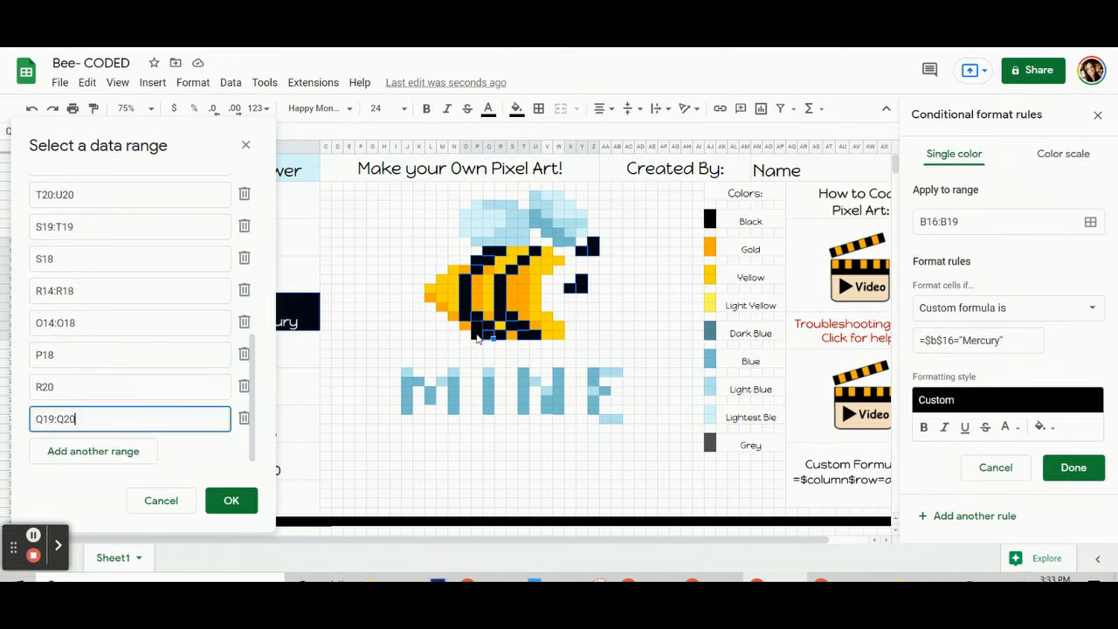
{"action": "left_click", "coordinate": [476, 335]}
{"action": "left_click", "coordinate": [476, 328]}
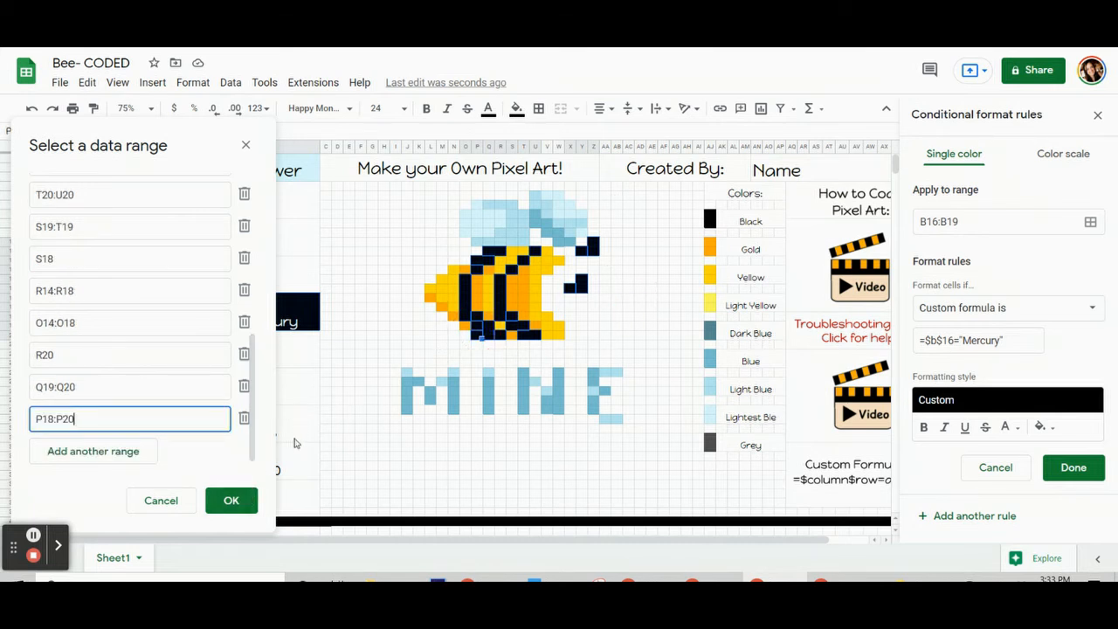
{"action": "left_click", "coordinate": [230, 499]}
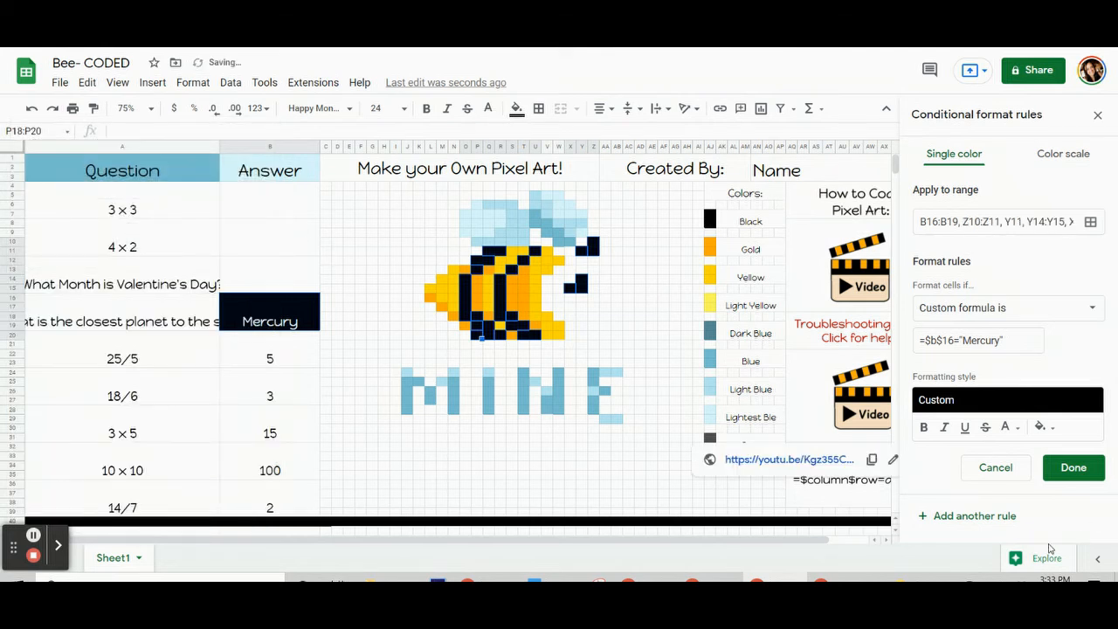
{"action": "left_click", "coordinate": [1073, 467]}
Reset the fixed fill colour of the black bee cells and delete Mercury from its answer cell
{"action": "left_click", "coordinate": [516, 108]}
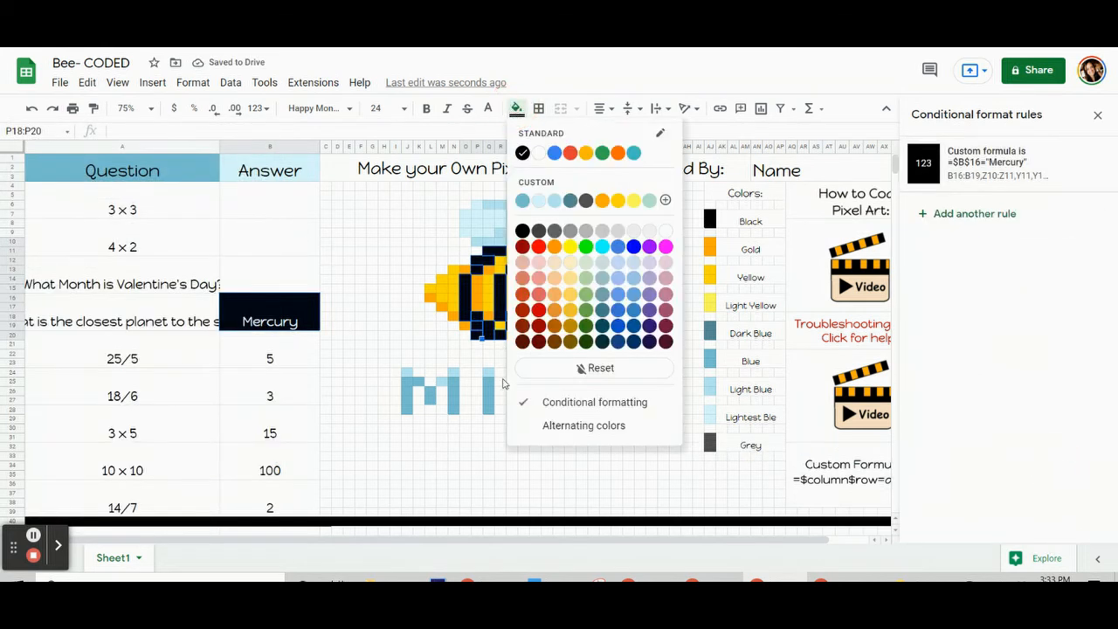
{"action": "left_click", "coordinate": [548, 370]}
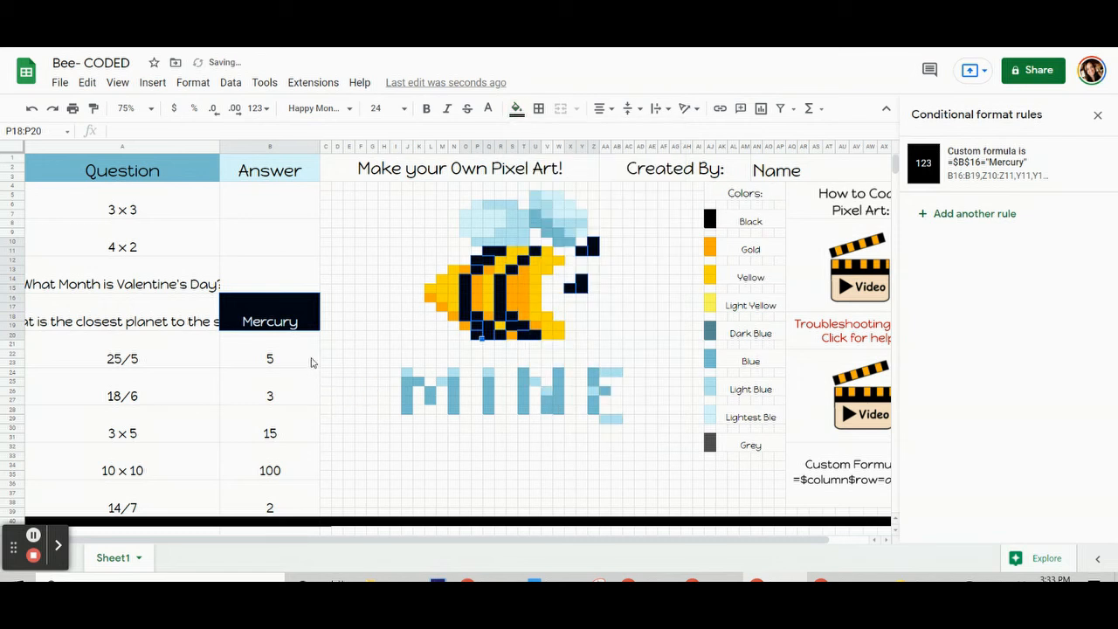
{"action": "left_click", "coordinate": [280, 323]}
{"action": "key", "text": "Delete"}
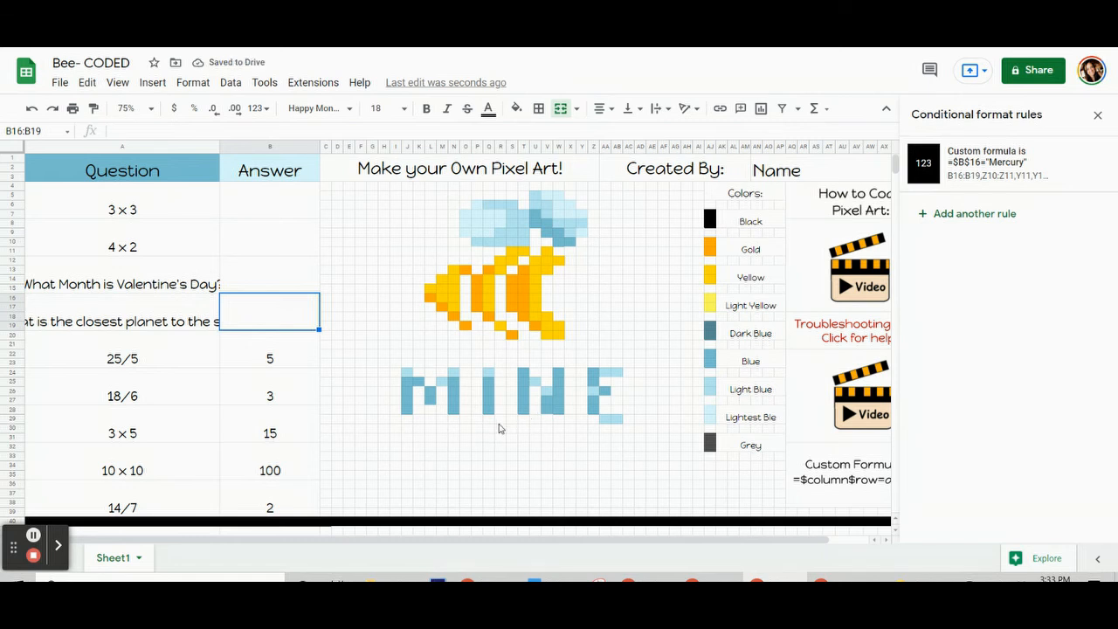
{"action": "left_click", "coordinate": [559, 403]}
{"action": "left_click", "coordinate": [547, 224]}
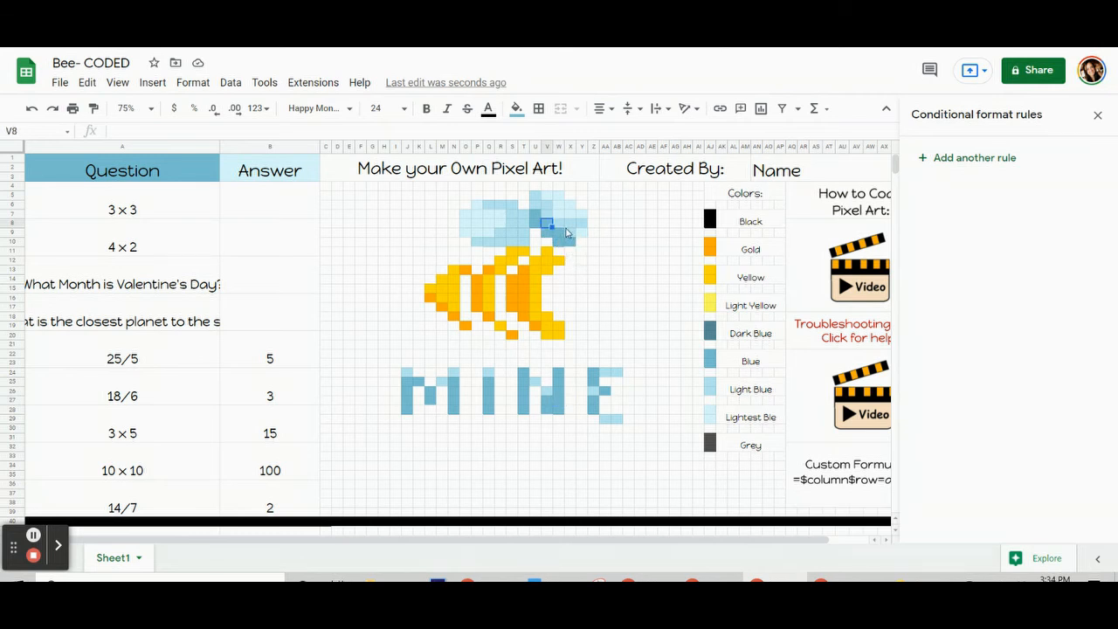
{"action": "left_click", "coordinate": [562, 206]}
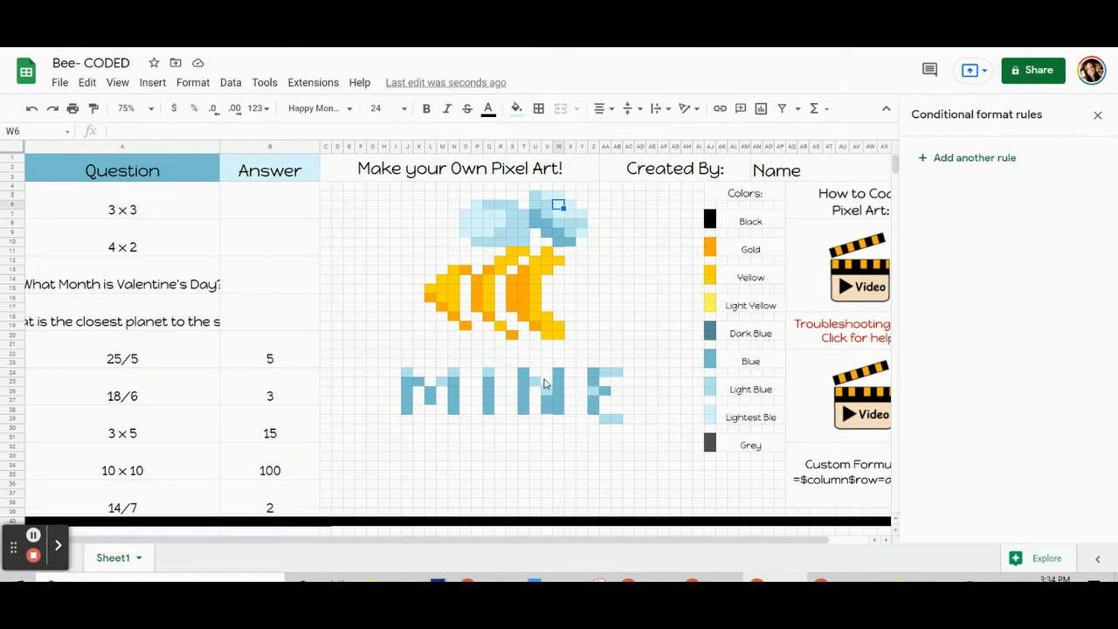
{"action": "left_click", "coordinate": [33, 535]}
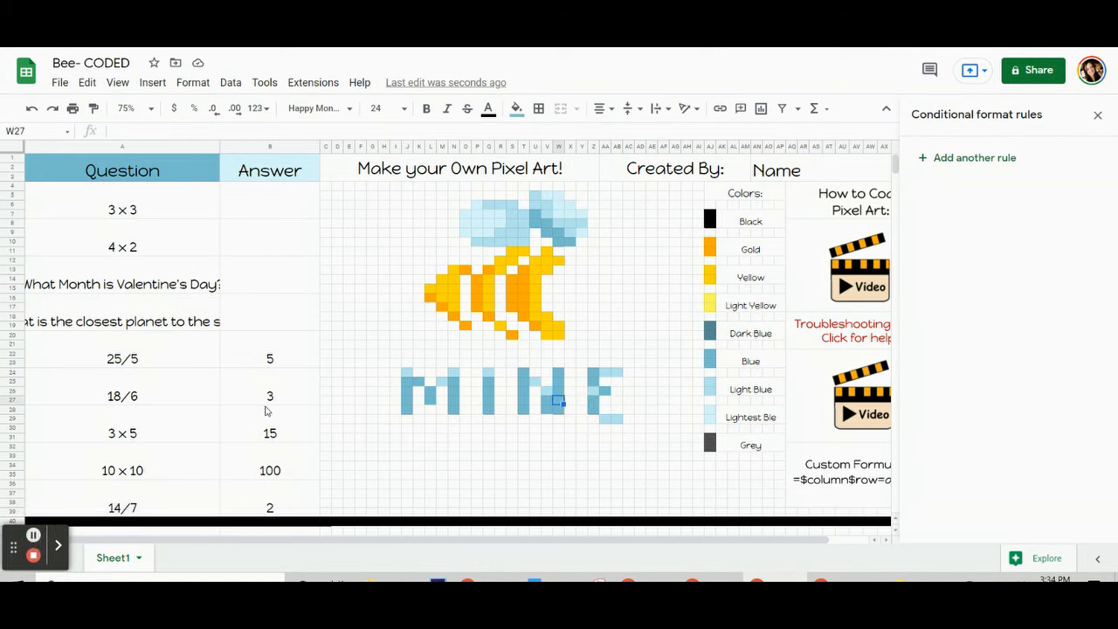
Add a conditional format rule with the blue fill to the 25/5 answer cell B20:B23
{"action": "left_click", "coordinate": [304, 359]}
{"action": "left_click", "coordinate": [948, 158]}
{"action": "left_click", "coordinate": [1042, 387]}
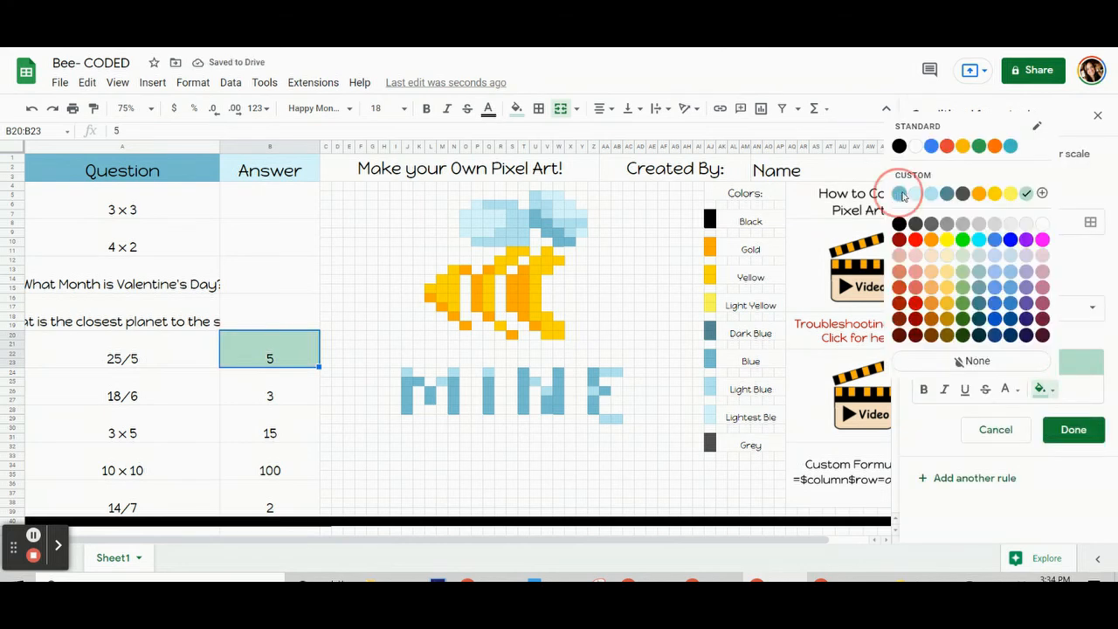
{"action": "left_click", "coordinate": [899, 192]}
{"action": "left_click", "coordinate": [1028, 319]}
{"action": "left_click", "coordinate": [1067, 362]}
{"action": "left_click", "coordinate": [33, 535]}
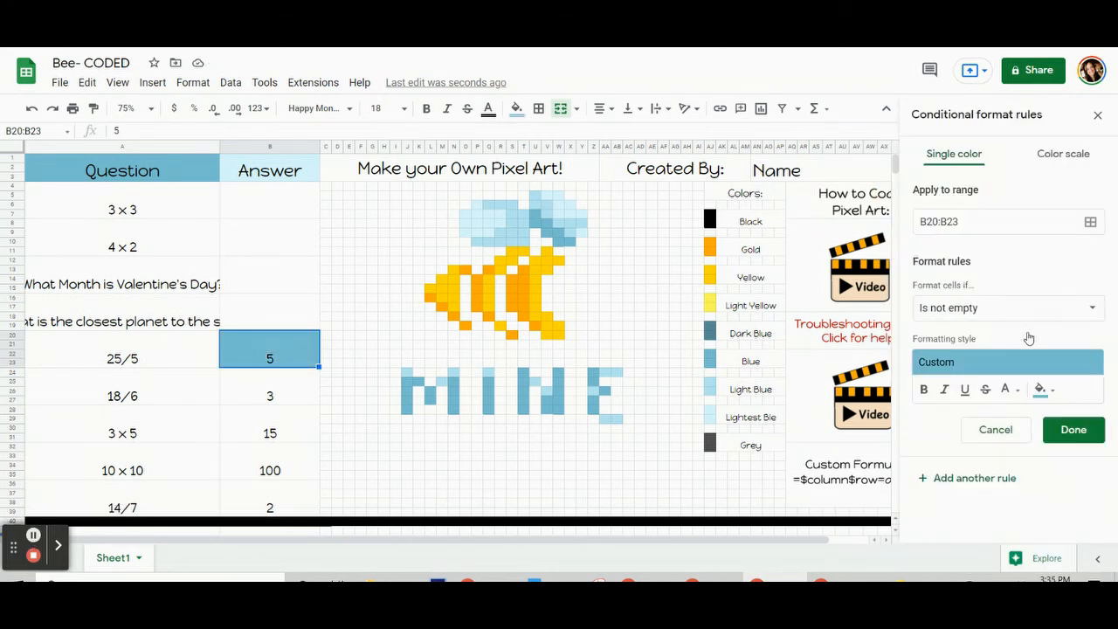
Make the 25/5 answer's rule depend on the custom formula =$b$20=5
{"action": "left_click", "coordinate": [1047, 316]}
{"action": "scroll", "coordinate": [1030, 349], "scroll_direction": "down", "scroll_amount": 3}
{"action": "left_click", "coordinate": [960, 555]}
{"action": "left_click", "coordinate": [975, 348]}
{"action": "type", "text": "=$b$20=5"}
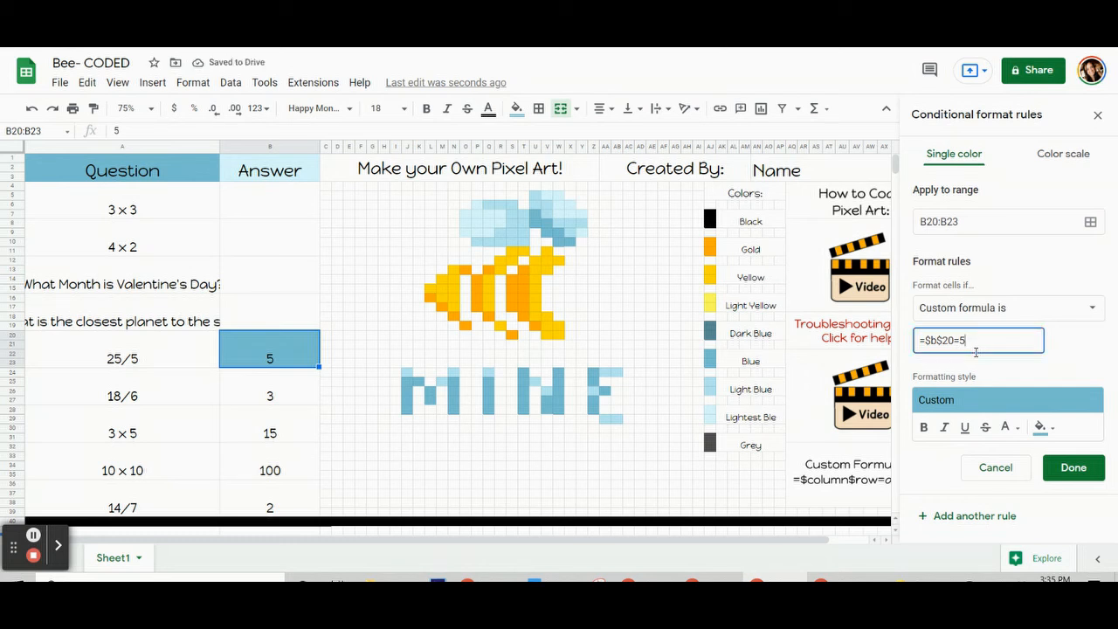
Add the blue wing cells and the blue cells of the MINE letters to the 25/5 rule's range and save the rule
{"action": "left_click", "coordinate": [1088, 222]}
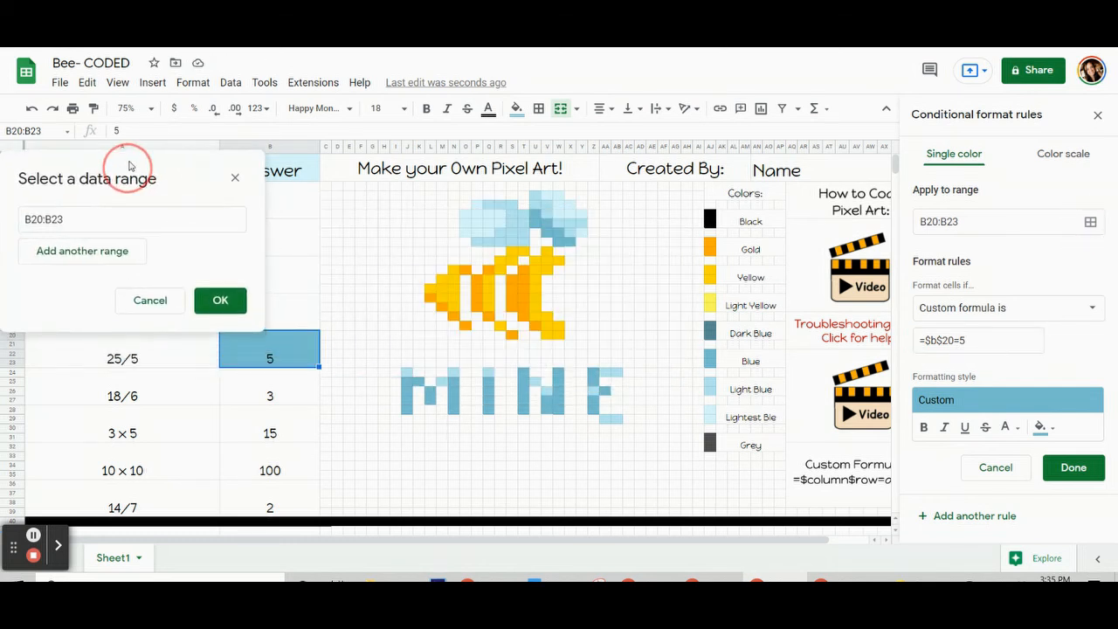
{"action": "left_click", "coordinate": [546, 225], "text": "ctrl"}
{"action": "left_click_drag", "start_coordinate": [534, 215], "coordinate": [548, 234]}
{"action": "left_click_drag", "start_coordinate": [559, 234], "coordinate": [559, 242]}
{"action": "left_click", "coordinate": [570, 241], "text": "ctrl"}
{"action": "left_click", "coordinate": [604, 391], "text": "ctrl"}
{"action": "left_click_drag", "start_coordinate": [592, 373], "coordinate": [407, 408]}
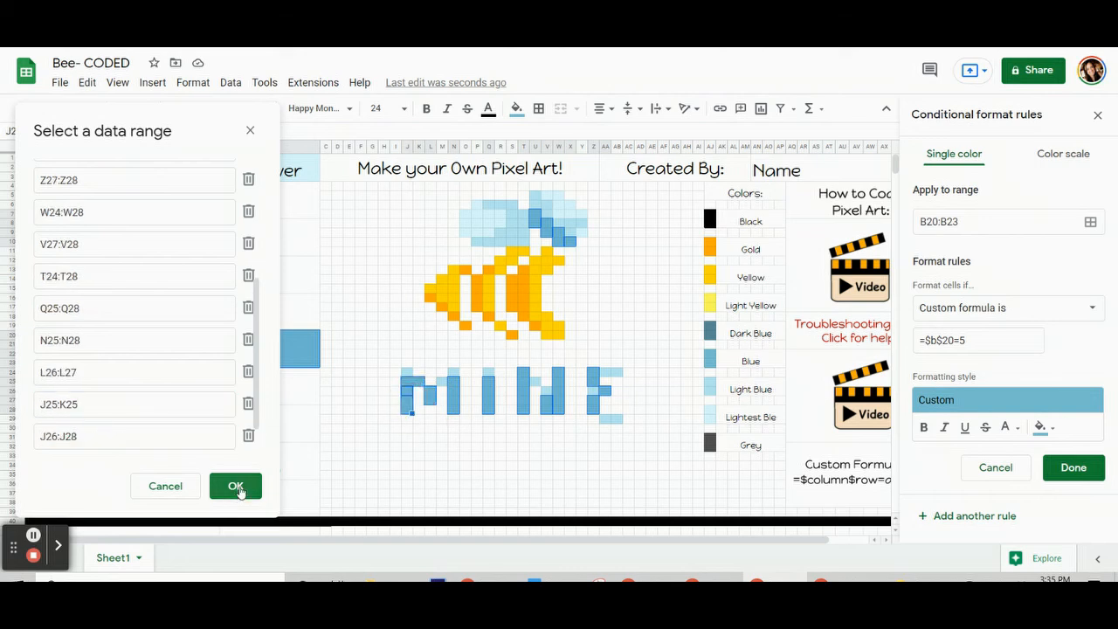
{"action": "left_click", "coordinate": [235, 486]}
{"action": "left_click", "coordinate": [1073, 467]}
Reset the fixed fill of the blue wing and letter cells and delete the answer 5 for 25/5
{"action": "left_click", "coordinate": [516, 109]}
{"action": "left_click", "coordinate": [581, 367]}
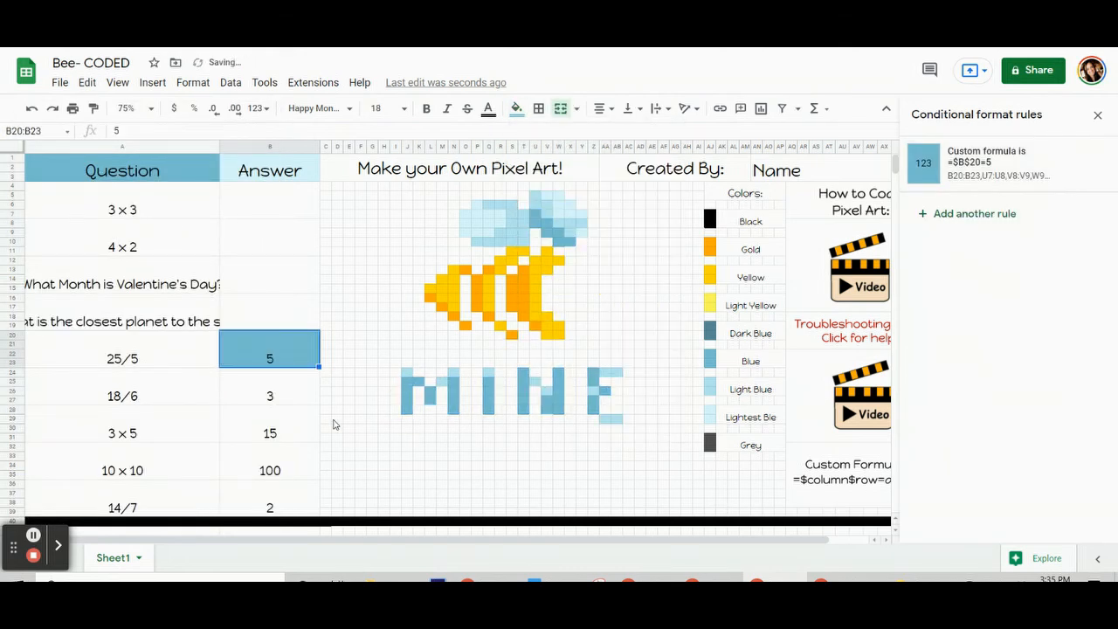
Add a conditional format rule to the 18/6 answer cell B24:B27 with the gold fill and the custom formula =$b$24=3
{"action": "left_click", "coordinate": [269, 396]}
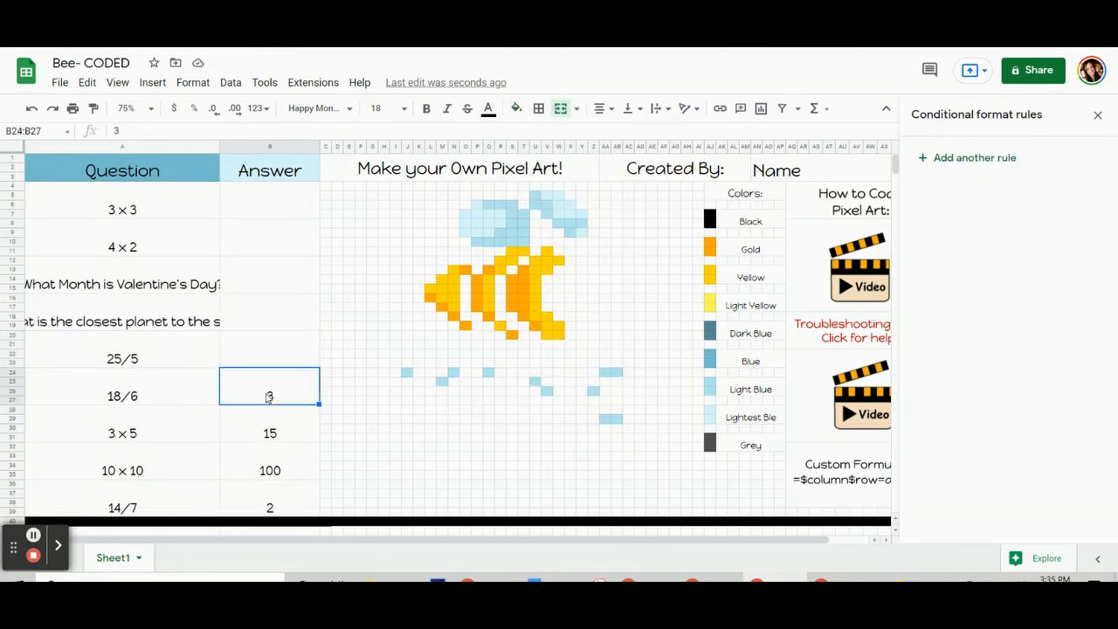
{"action": "left_click", "coordinate": [926, 157]}
{"action": "left_click", "coordinate": [1040, 390]}
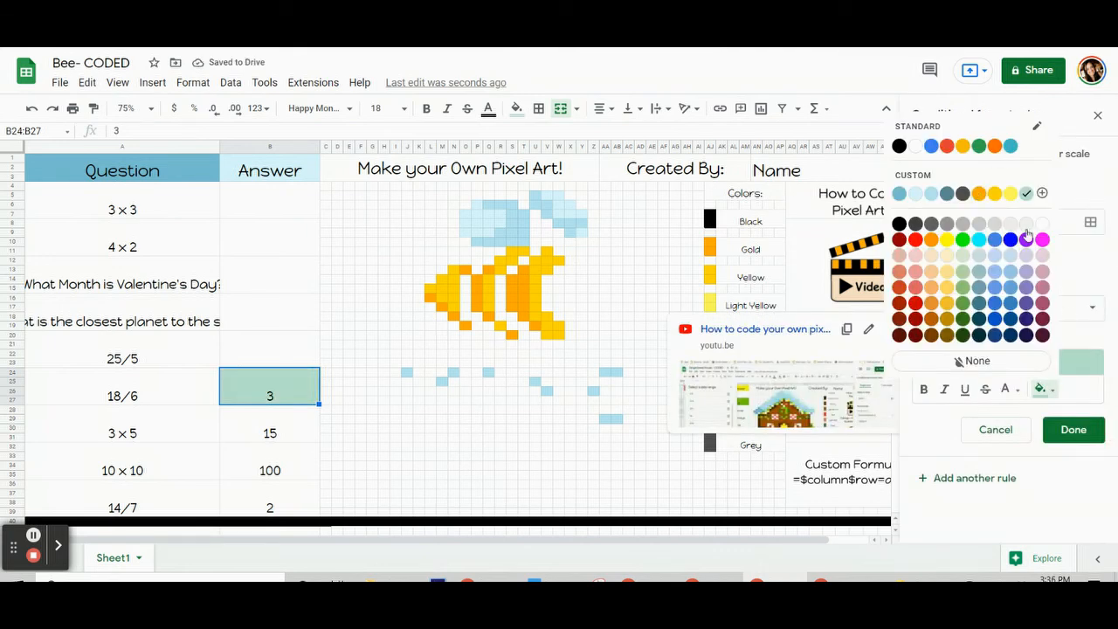
{"action": "left_click", "coordinate": [965, 196]}
{"action": "left_click", "coordinate": [1009, 308]}
{"action": "scroll", "coordinate": [952, 559], "scroll_direction": "down", "scroll_amount": 3}
{"action": "left_click", "coordinate": [961, 544]}
{"action": "type", "text": "=$b$24=3"}
Add all the gold cells of the bee's body to the 18/6 rule's range and save the rule
{"action": "left_click", "coordinate": [1090, 222]}
{"action": "left_click_drag", "start_coordinate": [552, 237], "coordinate": [204, 139]}
{"action": "left_click", "coordinate": [429, 297], "text": "ctrl"}
{"action": "left_click", "coordinate": [441, 306], "text": "ctrl"}
{"action": "left_click", "coordinate": [453, 315], "text": "ctrl"}
{"action": "left_click", "coordinate": [464, 325], "text": "ctrl"}
{"action": "left_click", "coordinate": [465, 270], "text": "ctrl"}
{"action": "left_click_drag", "start_coordinate": [476, 279], "coordinate": [522, 306]}
{"action": "left_click", "coordinate": [487, 315], "text": "ctrl"}
{"action": "left_click", "coordinate": [511, 334], "text": "ctrl"}
{"action": "left_click", "coordinate": [534, 325], "text": "ctrl"}
{"action": "left_click", "coordinate": [487, 270], "text": "ctrl"}
{"action": "left_click", "coordinate": [522, 315], "text": "ctrl"}
{"action": "left_click", "coordinate": [522, 270], "text": "ctrl"}
{"action": "left_click", "coordinate": [294, 502]}
{"action": "left_click", "coordinate": [1073, 467]}
Reset the fixed fill of the gold body cells and delete the answer 3 for 18/6
{"action": "left_click", "coordinate": [516, 108]}
{"action": "left_click", "coordinate": [576, 367]}
{"action": "left_click", "coordinate": [251, 387]}
{"action": "key", "text": "Delete"}
Add a conditional format rule to the 3 x 5 answer cell B28:B31 with the lightest blue fill and the custom formula =$b$28=15
{"action": "left_click", "coordinate": [262, 432]}
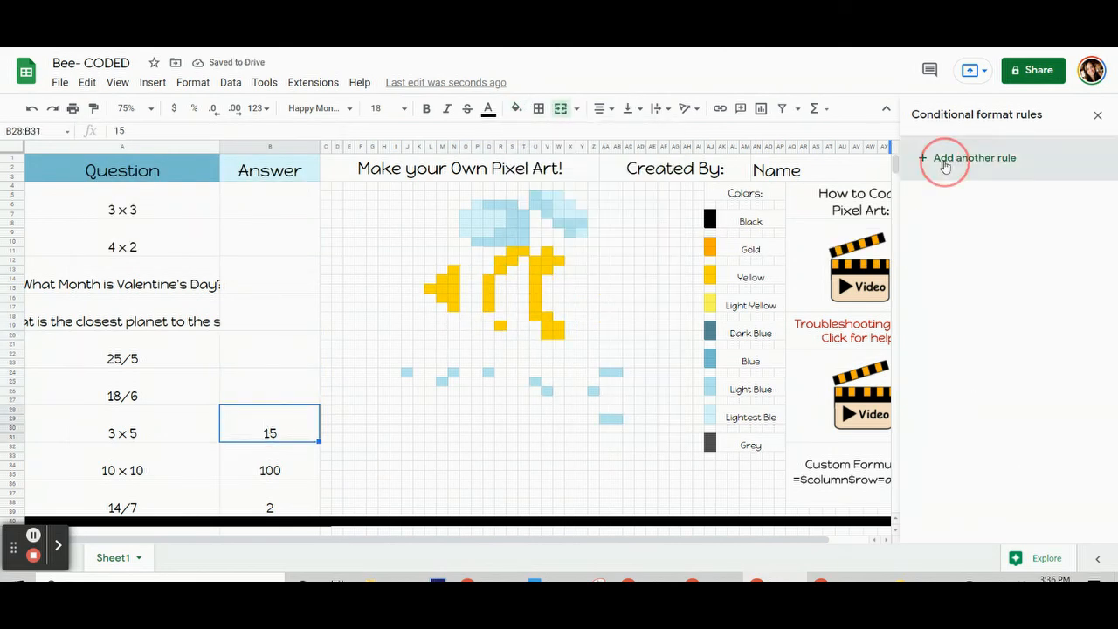
{"action": "left_click", "coordinate": [943, 158]}
{"action": "left_click", "coordinate": [1053, 395]}
{"action": "left_click", "coordinate": [1005, 307]}
{"action": "left_click", "coordinate": [996, 524]}
{"action": "left_click", "coordinate": [991, 340]}
{"action": "type", "text": "=$b$28=15"}
Add the lightest blue wing cells O7:R8, O9:Q9, P6, V5, W5:W7, X6:X7, Y7 and Y9 to the 3 x 5 rule and save it
{"action": "left_click", "coordinate": [1089, 222]}
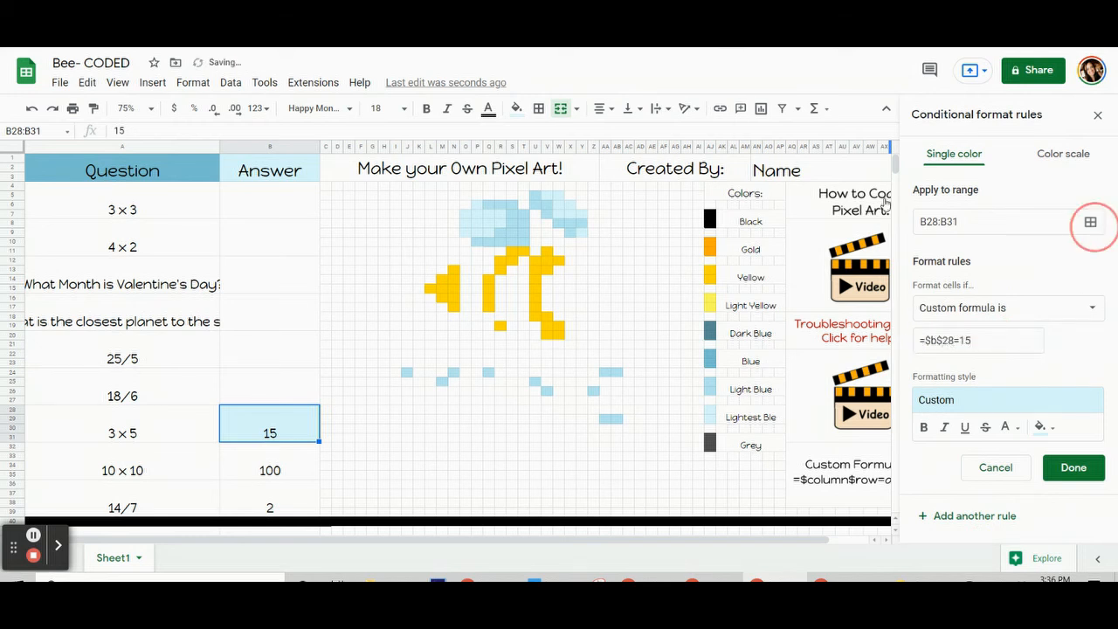
{"action": "left_click_drag", "start_coordinate": [391, 194], "coordinate": [212, 99]}
{"action": "left_click_drag", "start_coordinate": [463, 213], "coordinate": [501, 225]}
{"action": "left_click_drag", "start_coordinate": [465, 231], "coordinate": [488, 231]}
{"action": "left_click", "coordinate": [476, 203], "text": "ctrl"}
{"action": "left_click", "coordinate": [546, 194], "text": "ctrl"}
{"action": "left_click_drag", "start_coordinate": [557, 194], "coordinate": [557, 213]}
{"action": "left_click_drag", "start_coordinate": [569, 203], "coordinate": [572, 214]}
{"action": "left_click", "coordinate": [583, 218], "text": "ctrl"}
{"action": "left_click", "coordinate": [583, 228], "text": "ctrl"}
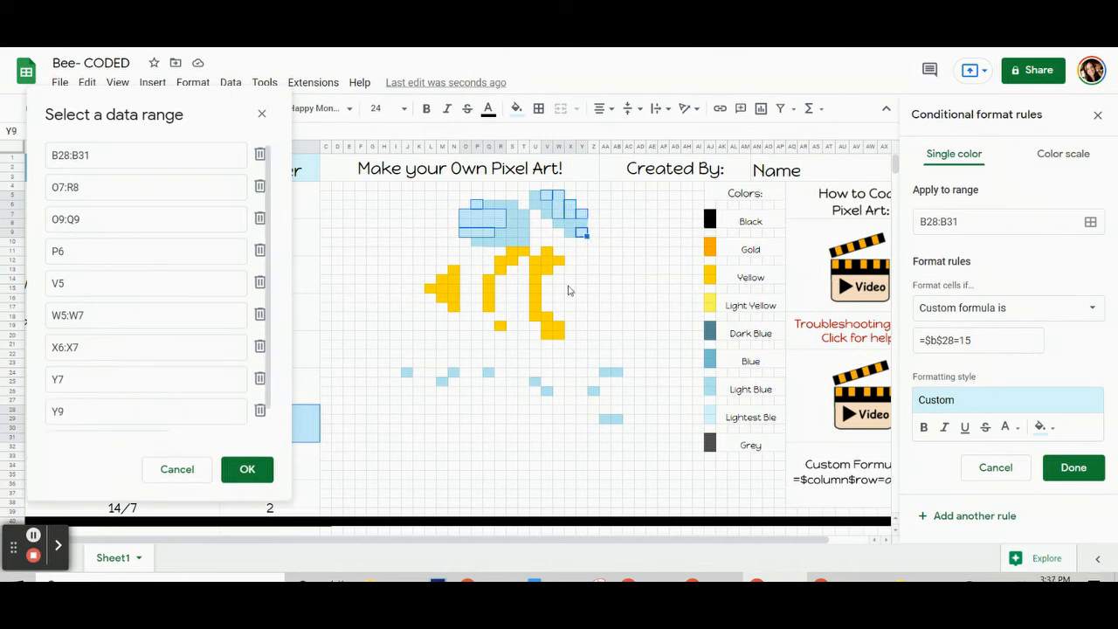
{"action": "left_click", "coordinate": [247, 428]}
{"action": "left_click", "coordinate": [1073, 467]}
Reset the fixed fill of the lightest blue wing cells and delete the answer 15 for 3 x 5
{"action": "left_click", "coordinate": [517, 108]}
{"action": "key", "text": "Escape"}
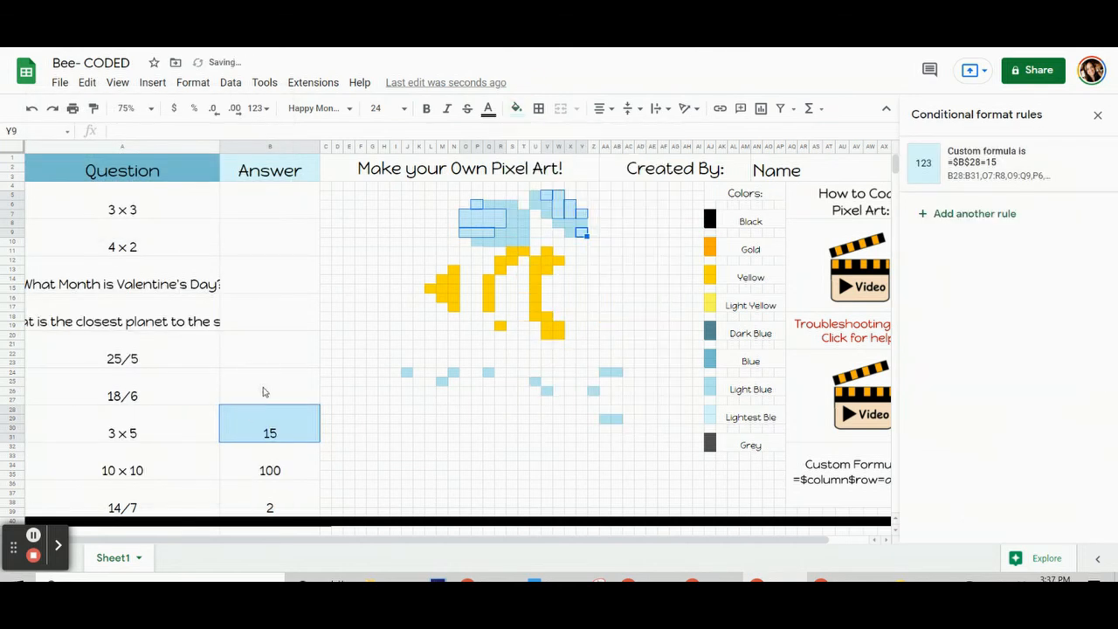
{"action": "left_click", "coordinate": [269, 423]}
{"action": "key", "text": "Delete"}
Add a conditional format rule to the 10 x 10 answer cell B32:B35 with the light blue fill and the custom formula =$b$32=100
{"action": "left_click", "coordinate": [269, 469]}
{"action": "left_click", "coordinate": [516, 109]}
{"action": "left_click", "coordinate": [966, 157]}
{"action": "left_click", "coordinate": [1039, 388]}
{"action": "left_click", "coordinate": [920, 192]}
{"action": "left_click", "coordinate": [1004, 307]}
{"action": "left_click", "coordinate": [980, 541]}
{"action": "type", "text": "=$b$32=100"}
Add the light blue wing cells, including U5:U6, V6:V7, W8:Y8 and X9, to the 10 x 10 rule's range
{"action": "left_click", "coordinate": [1090, 222]}
{"action": "left_click_drag", "start_coordinate": [449, 212], "coordinate": [150, 155]}
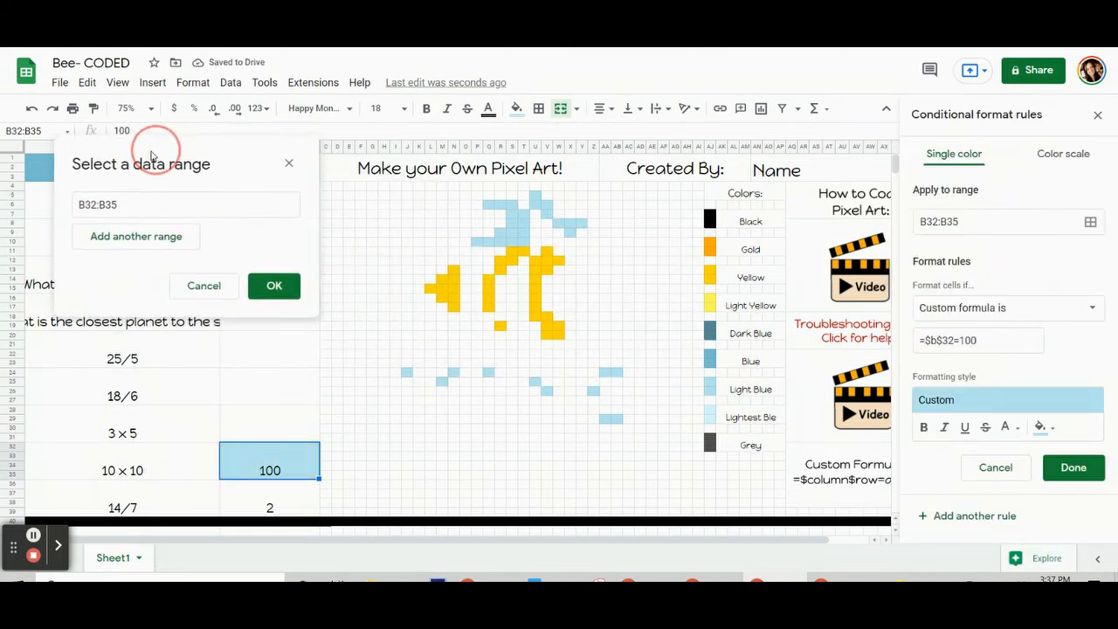
{"action": "left_click_drag", "start_coordinate": [512, 218], "coordinate": [547, 213]}
{"action": "left_click", "coordinate": [500, 232], "text": "ctrl"}
{"action": "left_click", "coordinate": [570, 232], "text": "ctrl"}
Add the light blue MINE letter cells AA24:AB24, AA29:AB29, Z26, V26, U25, Q24, N24, M25 and J24 to the 10 x 10 rule and save it
{"action": "left_click_drag", "start_coordinate": [602, 372], "coordinate": [618, 372]}
{"action": "left_click_drag", "start_coordinate": [603, 419], "coordinate": [618, 418]}
{"action": "left_click", "coordinate": [593, 390], "text": "ctrl"}
{"action": "left_click", "coordinate": [547, 391], "text": "ctrl"}
{"action": "left_click", "coordinate": [534, 382], "text": "ctrl"}
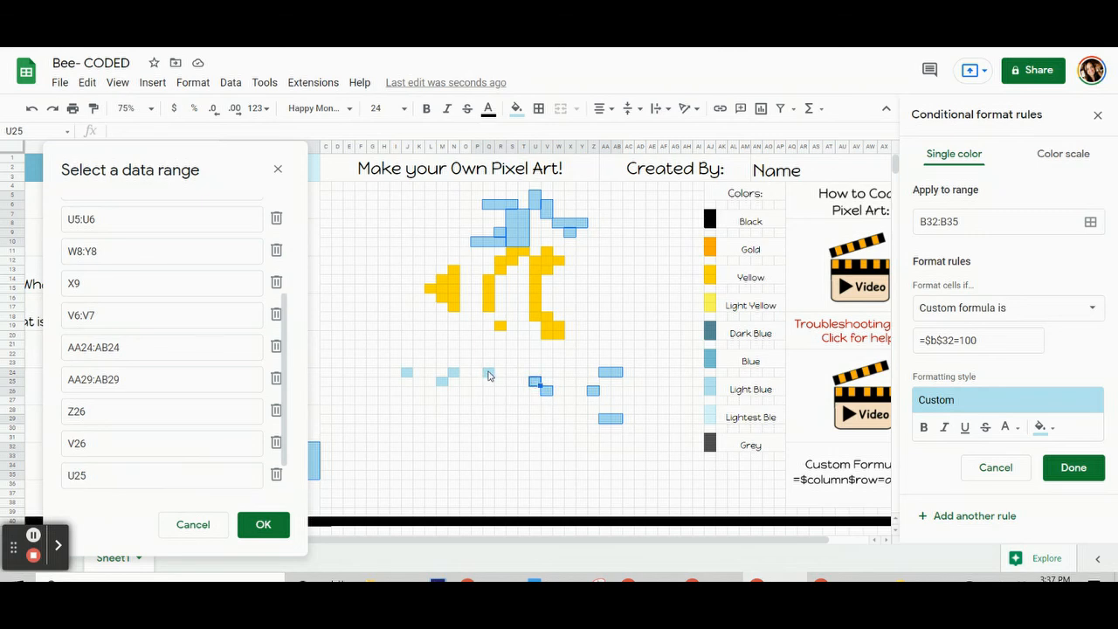
{"action": "left_click", "coordinate": [489, 372], "text": "ctrl"}
{"action": "left_click", "coordinate": [453, 372], "text": "ctrl"}
{"action": "left_click", "coordinate": [441, 382], "text": "ctrl"}
{"action": "left_click", "coordinate": [406, 372], "text": "ctrl"}
{"action": "left_click", "coordinate": [263, 524]}
{"action": "left_click", "coordinate": [1073, 467]}
Reset the fixed fill of the light blue cells and delete the answer 100 for 10 x 10
{"action": "left_click", "coordinate": [513, 111]}
{"action": "left_click", "coordinate": [567, 368]}
{"action": "left_click", "coordinate": [243, 472]}
{"action": "key", "text": "Delete"}
Add a conditional format rule with the yellow fill to the 14/7 answer cell B36:B39
{"action": "left_click", "coordinate": [292, 481]}
{"action": "left_click", "coordinate": [455, 280]}
{"action": "left_click", "coordinate": [518, 106]}
{"action": "left_click", "coordinate": [280, 507]}
{"action": "left_click", "coordinate": [974, 158]}
{"action": "left_click", "coordinate": [1042, 388]}
{"action": "left_click", "coordinate": [996, 194]}
Make the 14/7 answer's rule depend on the custom formula =$b$36=2
{"action": "left_click", "coordinate": [1008, 308]}
{"action": "scroll", "coordinate": [1015, 343], "scroll_direction": "down", "scroll_amount": 3}
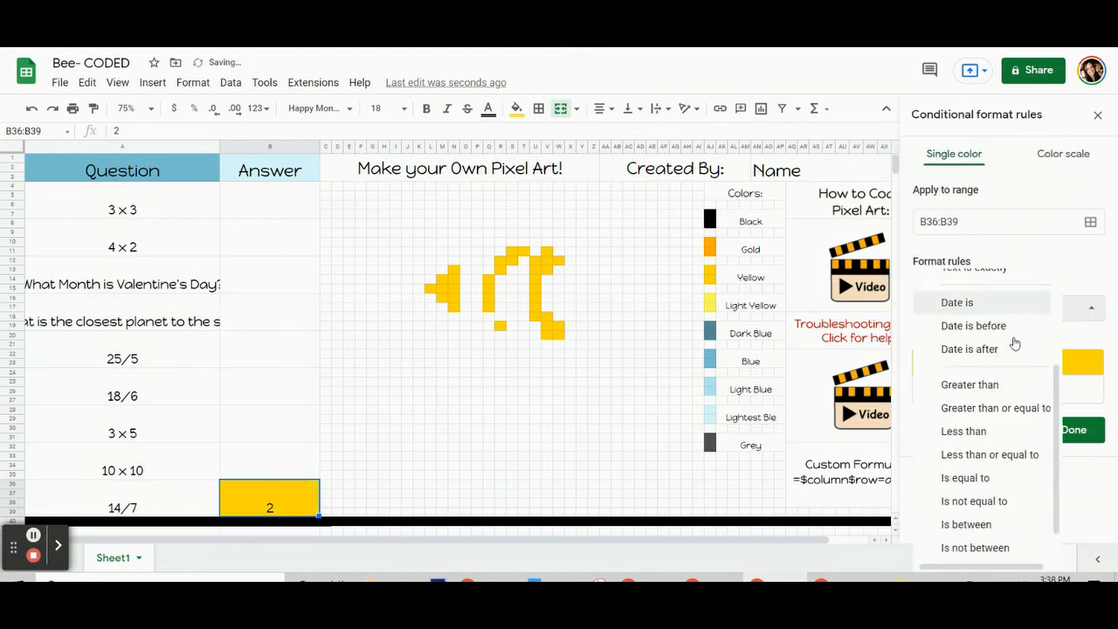
{"action": "scroll", "coordinate": [1014, 343], "scroll_direction": "down", "scroll_amount": 1}
{"action": "left_click", "coordinate": [978, 532]}
{"action": "left_click", "coordinate": [967, 337]}
{"action": "type", "text": "=$b$36"}
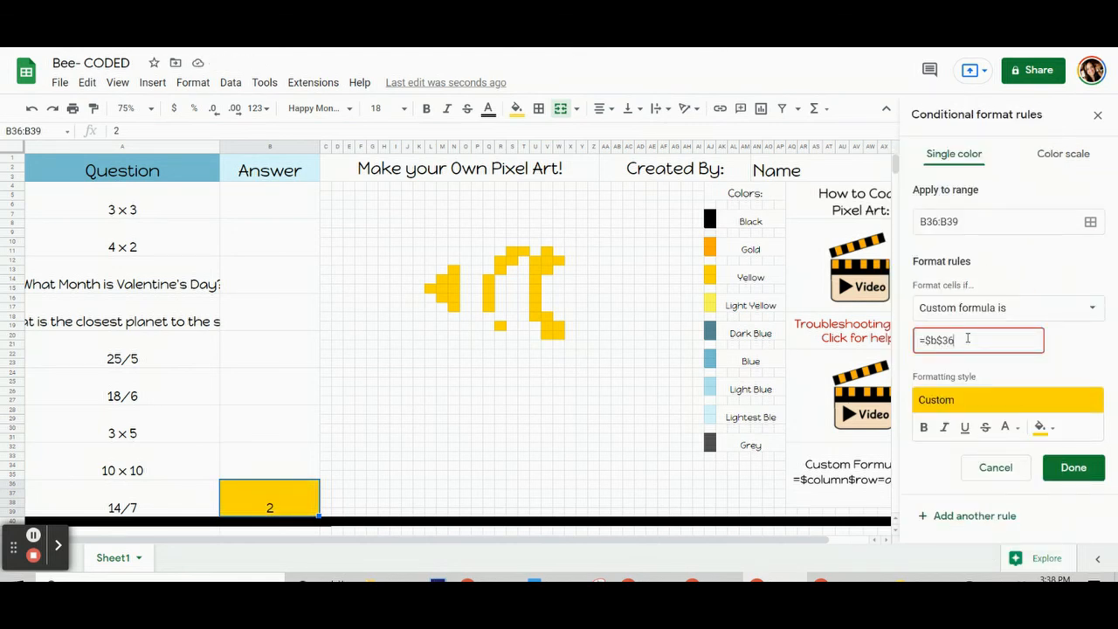
Add all the yellow body cells, from L15 and M14:N16 through to W19 and V20:W20, to the 14/7 rule's range and save the rule
{"action": "left_click_drag", "start_coordinate": [627, 275], "coordinate": [225, 125]}
{"action": "left_click", "coordinate": [432, 288]}
{"action": "left_click", "coordinate": [453, 311]}
{"action": "left_click_drag", "start_coordinate": [441, 277], "coordinate": [488, 311]}
{"action": "left_click", "coordinate": [453, 265]}
{"action": "left_click", "coordinate": [499, 324]}
{"action": "left_click_drag", "start_coordinate": [500, 254], "coordinate": [546, 268]}
{"action": "left_click", "coordinate": [523, 249]}
{"action": "left_click", "coordinate": [546, 249]}
{"action": "left_click", "coordinate": [558, 258]}
{"action": "left_click_drag", "start_coordinate": [535, 278], "coordinate": [547, 335]}
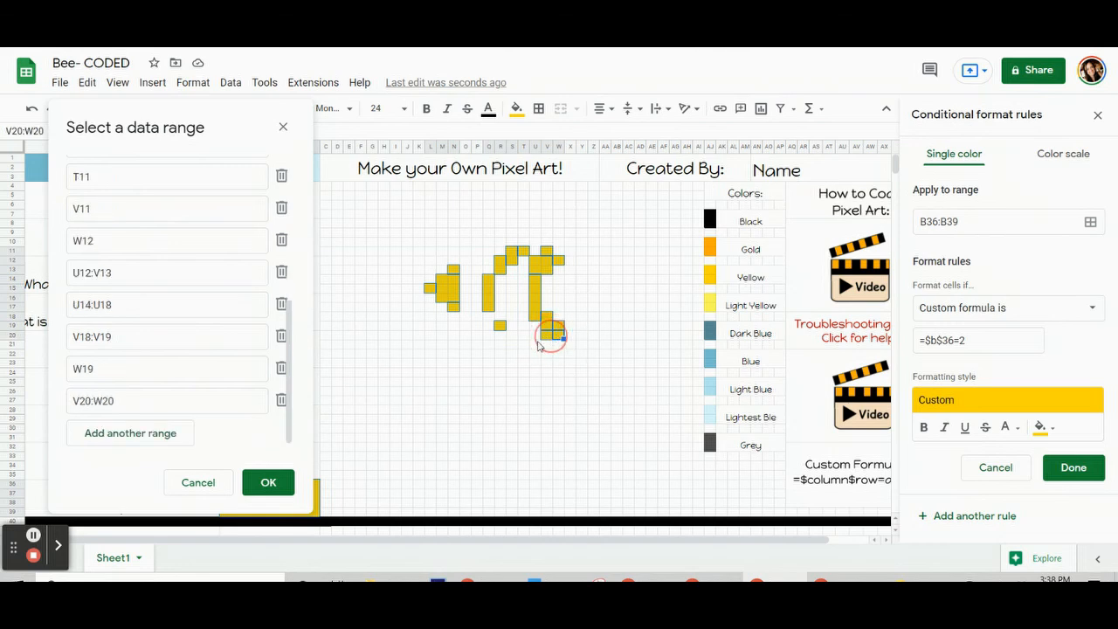
{"action": "left_click", "coordinate": [268, 482]}
{"action": "left_click", "coordinate": [1073, 467]}
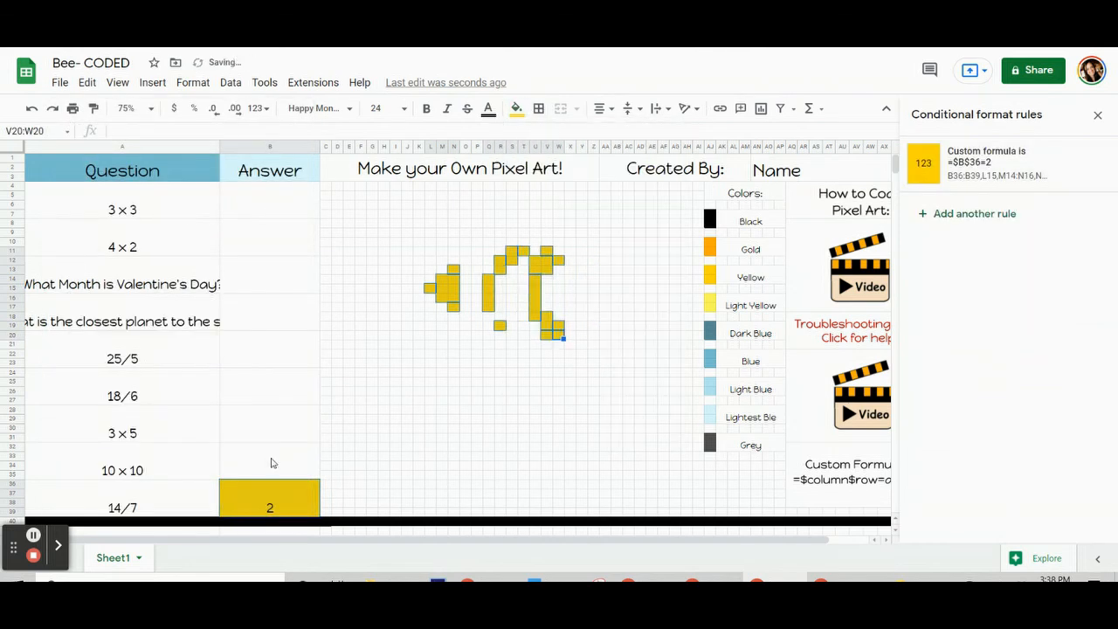
Clear the fixed fill of the yellow body cells and delete the answer 2 for 14/7
{"action": "left_click", "coordinate": [272, 493]}
{"action": "key", "text": "Delete"}
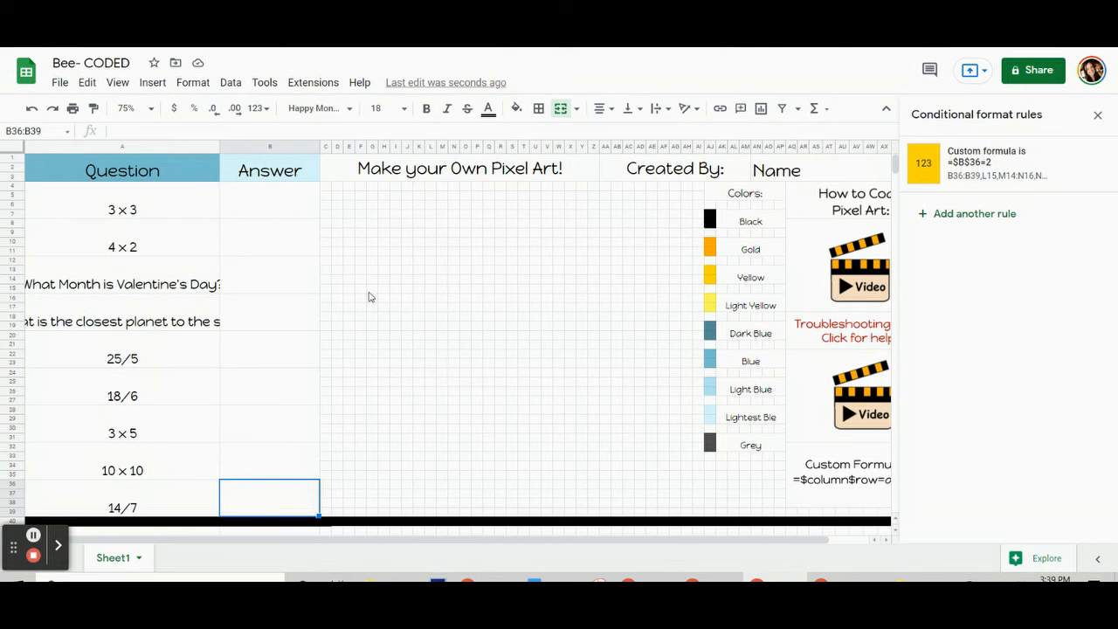
Go through every answer cell from 3 x 3 to 14/7 to check its conditional format rule, and close the rules
{"action": "left_click", "coordinate": [281, 214]}
{"action": "left_click", "coordinate": [281, 249]}
{"action": "left_click", "coordinate": [279, 279]}
{"action": "left_click", "coordinate": [279, 316]}
{"action": "left_click", "coordinate": [278, 360]}
{"action": "left_click", "coordinate": [279, 393]}
{"action": "left_click", "coordinate": [279, 428]}
{"action": "left_click", "coordinate": [281, 461]}
{"action": "left_click", "coordinate": [282, 491]}
{"action": "left_click", "coordinate": [1097, 115]}
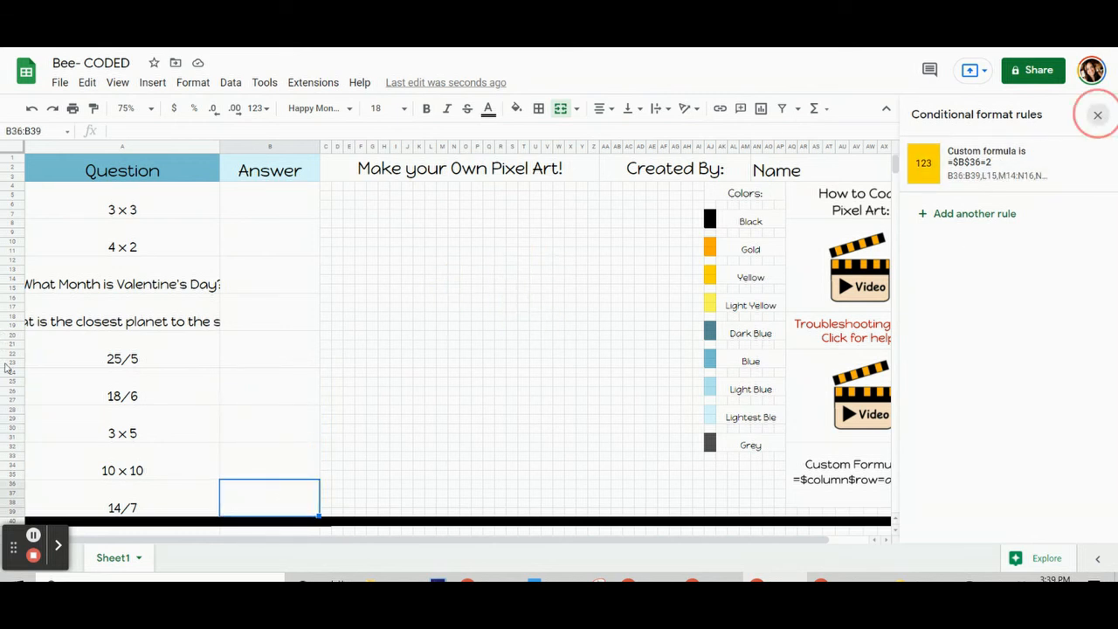
Try a wider question column A, undo the widening, and test the 3 x 3 question with the answer 9
{"action": "left_click", "coordinate": [243, 200]}
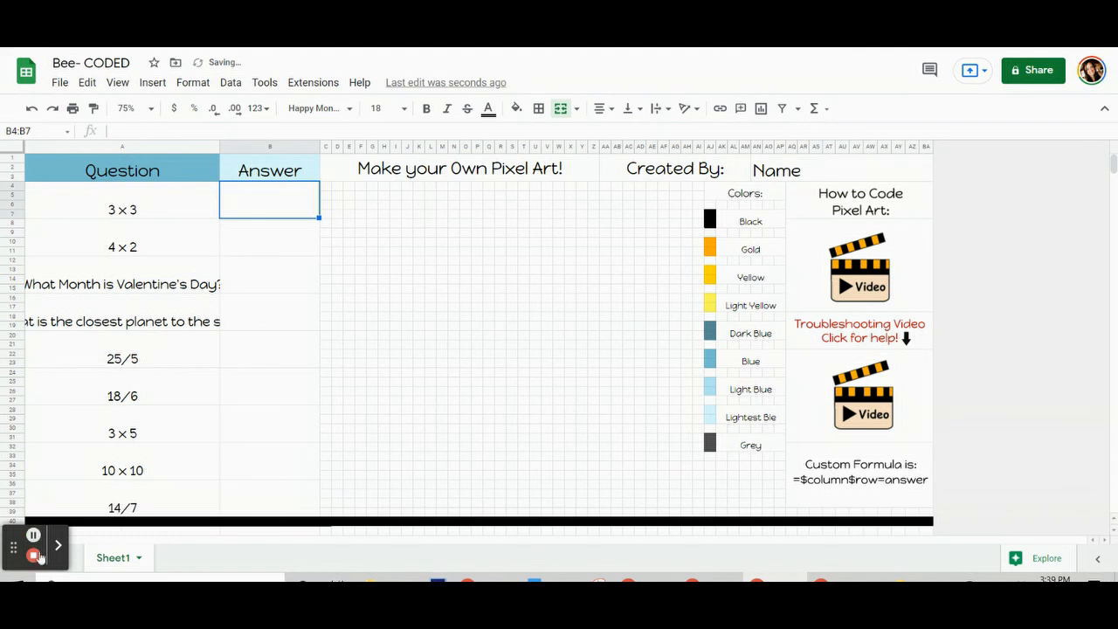
{"action": "left_click_drag", "start_coordinate": [218, 142], "coordinate": [259, 151]}
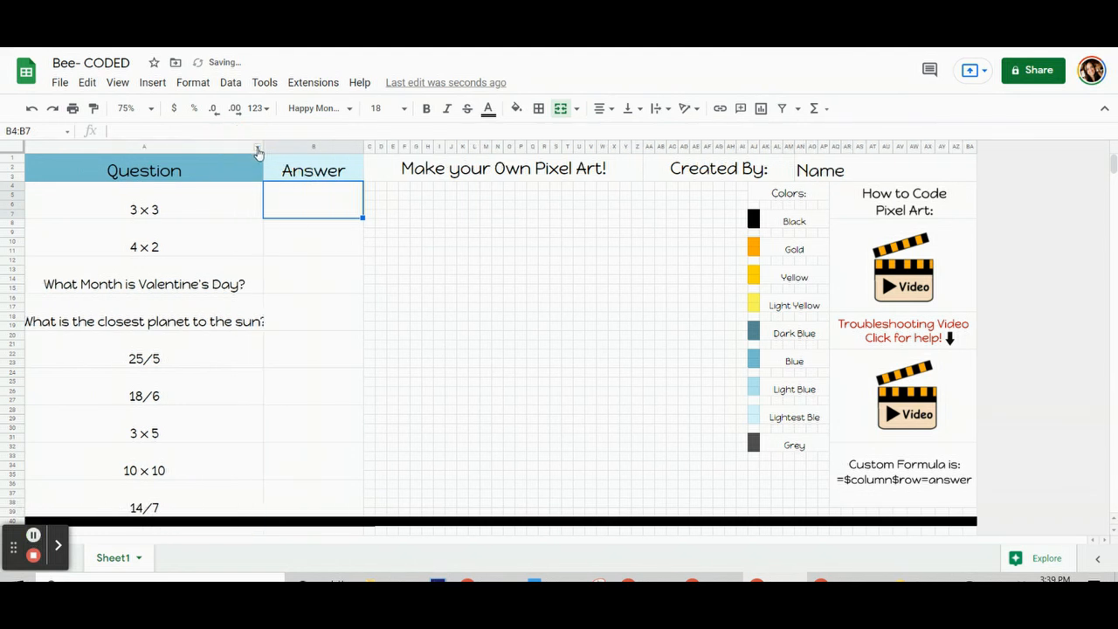
{"action": "key", "text": "ctrl+z"}
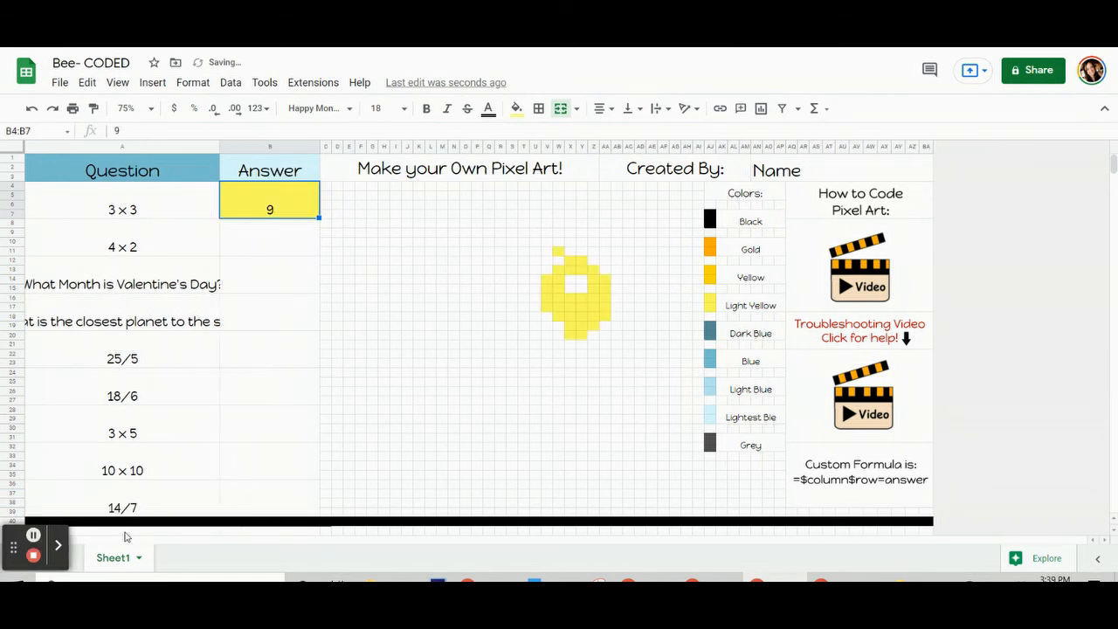
Undo the removal of the answers from 4 x 2 to 14/7, restoring 8, February, Mercury, 5, 3, 15, 100 and 2
{"action": "key", "text": "ctrl+z"}
{"action": "key", "text": "ctrl+z"}
{"action": "key", "text": "ctrl+z"}
{"action": "key", "text": "ctrl+z"}
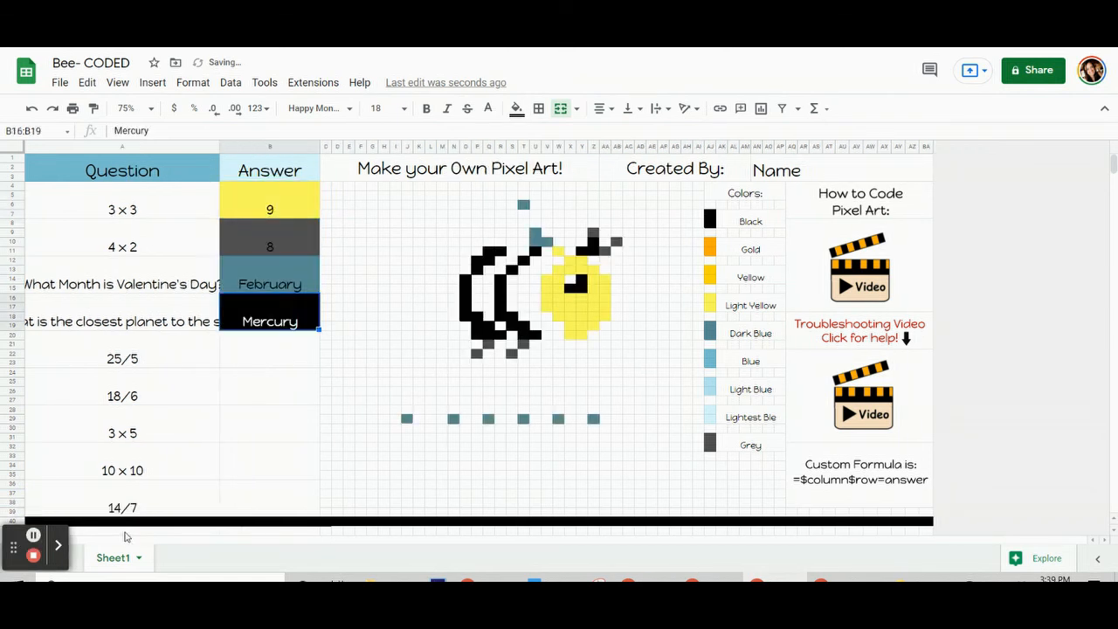
{"action": "key", "text": "ctrl+z"}
{"action": "key", "text": "ctrl+z"}
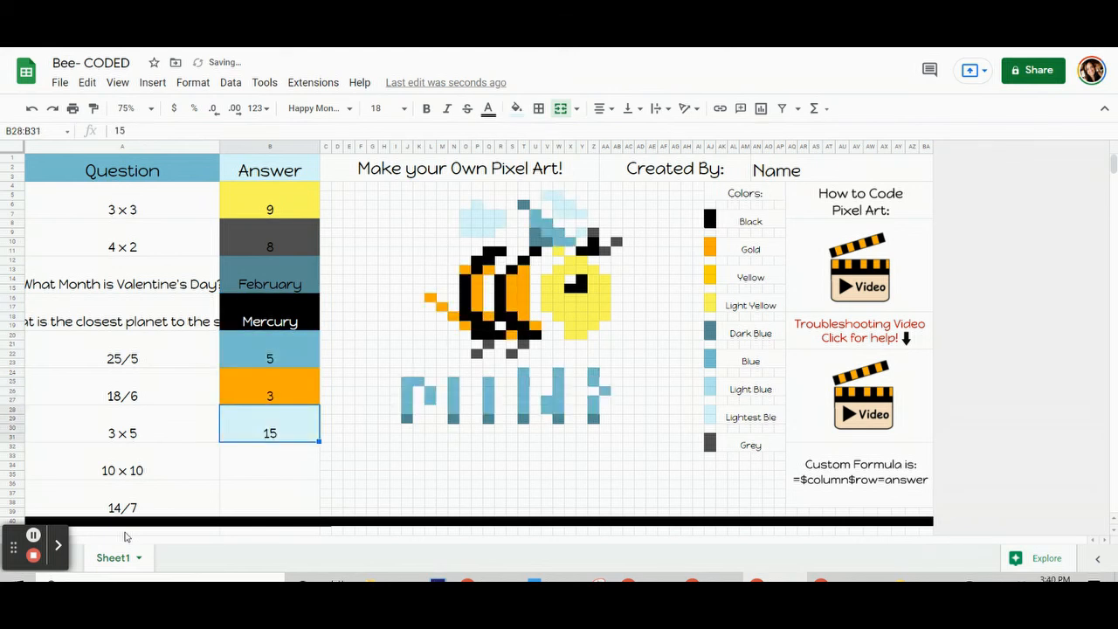
{"action": "key", "text": "ctrl+z"}
{"action": "key", "text": "ctrl+z"}
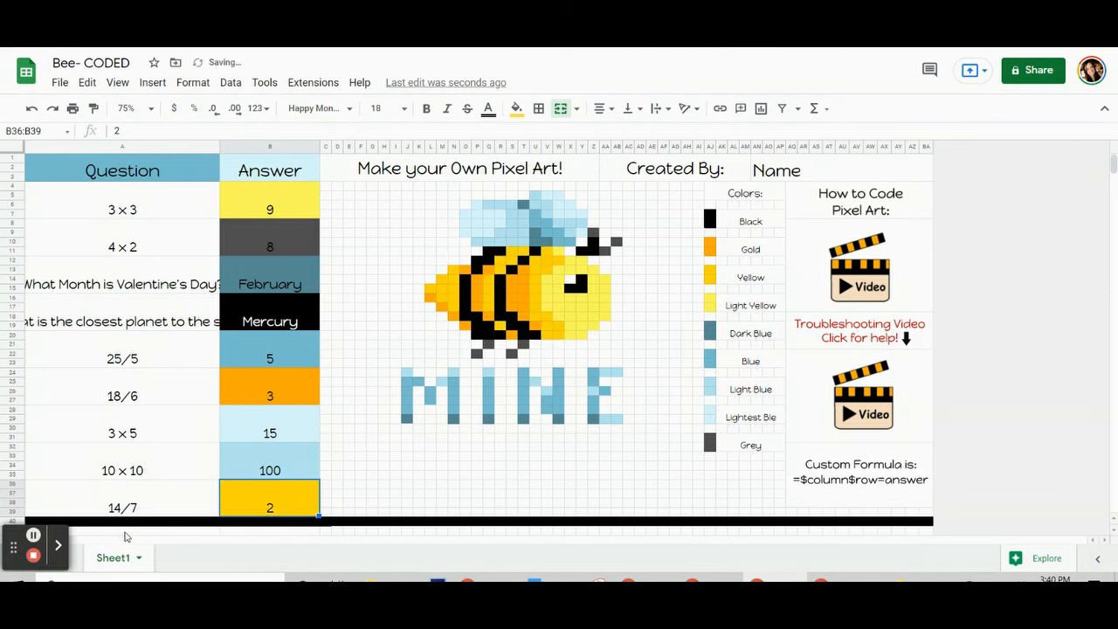